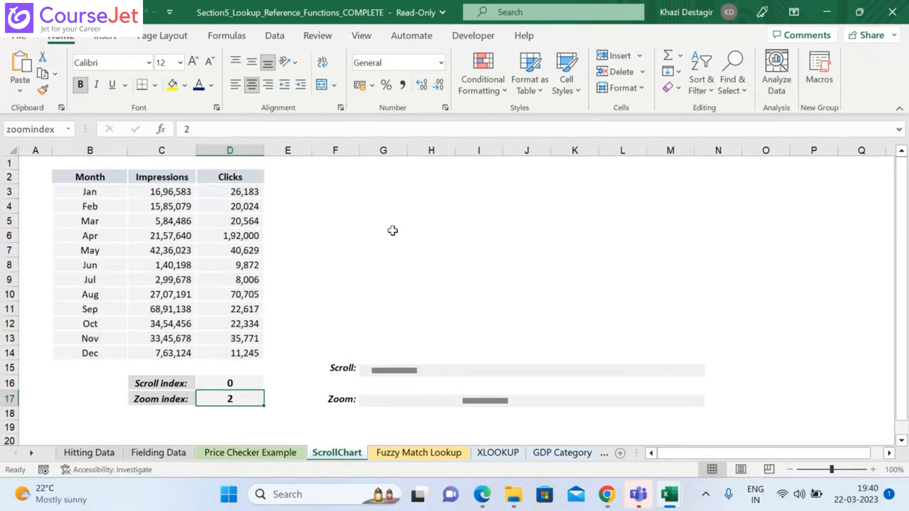
Step: Open the XLOOKUP sheet and select the empty chart beside the Similar Countries table
{"action": "left_click", "coordinate": [498, 454]}
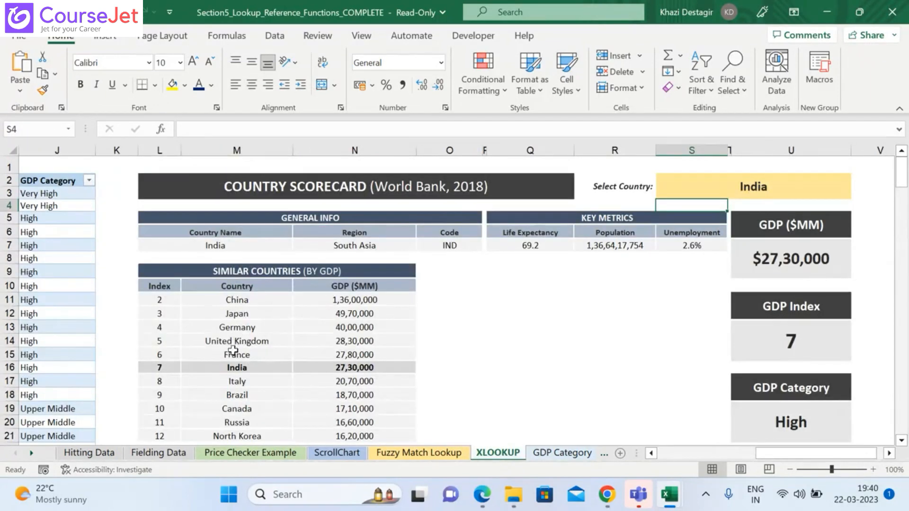
{"action": "left_click", "coordinate": [570, 341]}
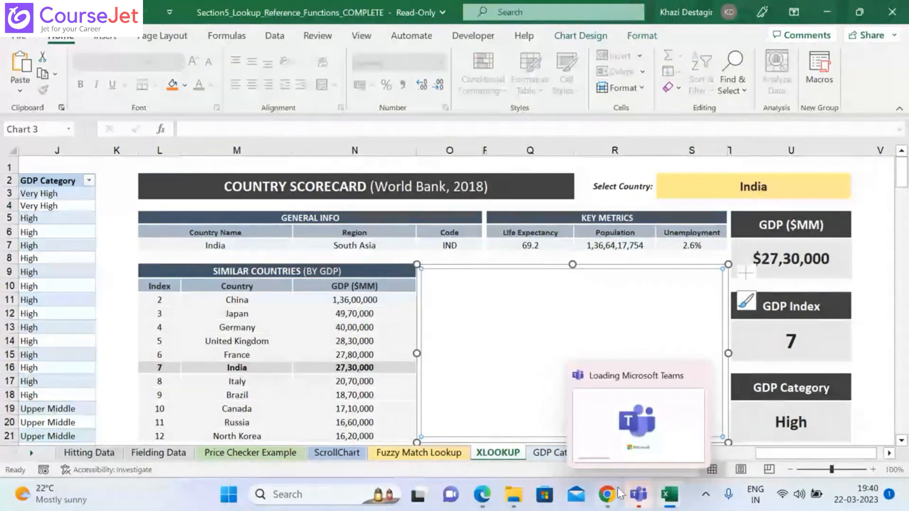
Step: Check the Teachmint class window in Chrome and return to the Excel workbook with the Country Scorecard
{"action": "mouse_move", "coordinate": [606, 494]}
{"action": "left_click", "coordinate": [530, 428]}
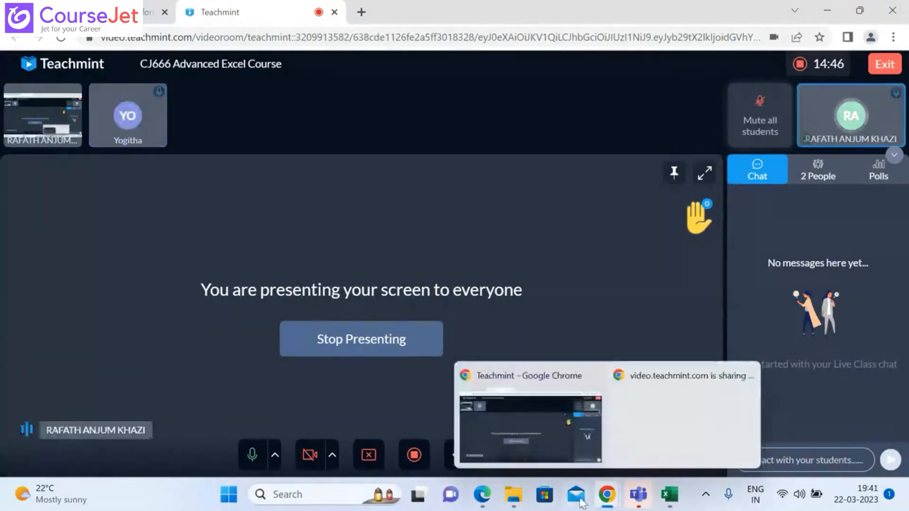
{"action": "mouse_move", "coordinate": [680, 503]}
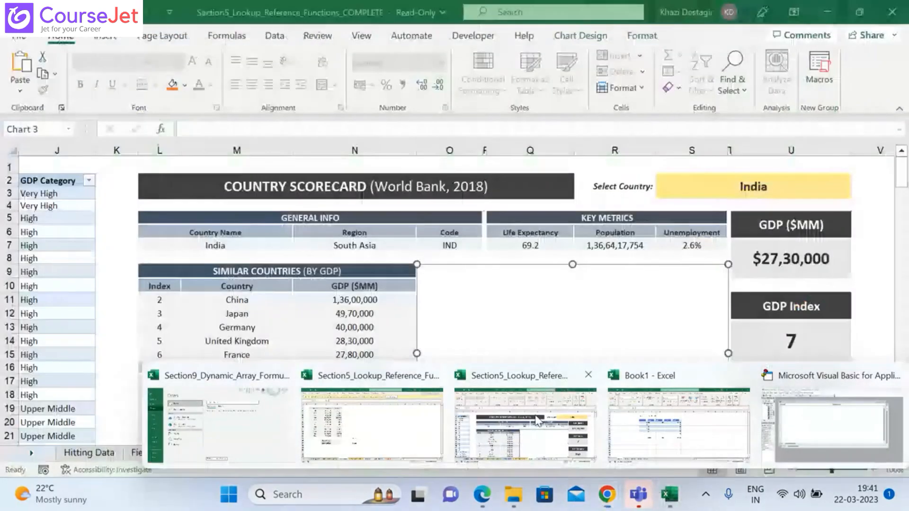
{"action": "left_click", "coordinate": [536, 420]}
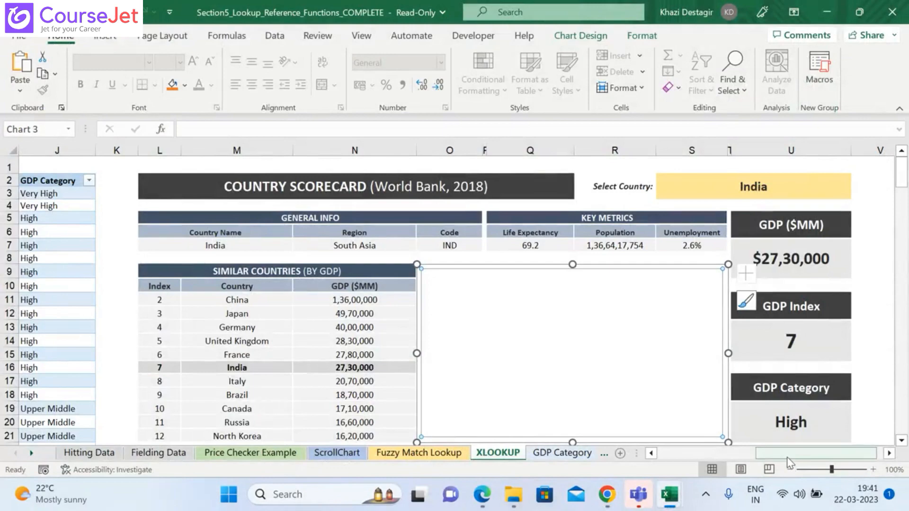
Step: Try to insert a Filled Map while the empty chart is selected
{"action": "left_click_drag", "start_coordinate": [788, 463], "coordinate": [807, 458]}
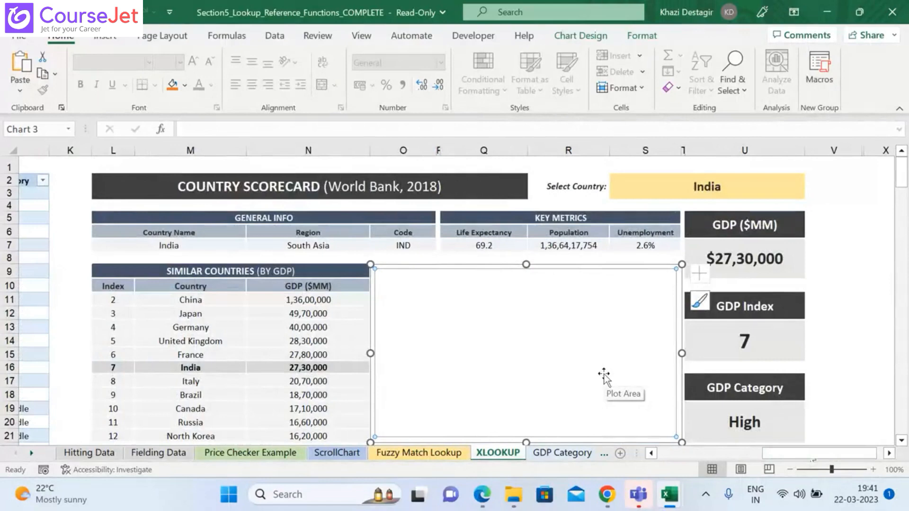
{"action": "left_click", "coordinate": [106, 36]}
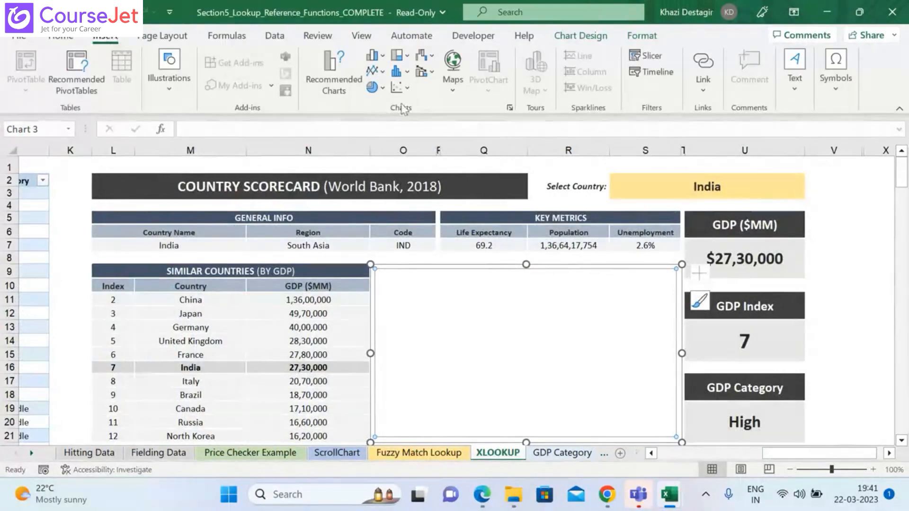
{"action": "left_click", "coordinate": [453, 90]}
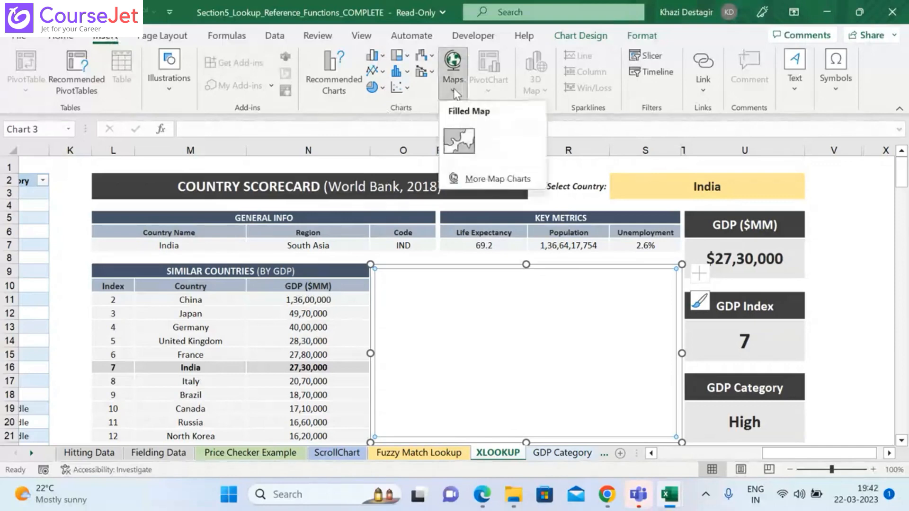
{"action": "left_click", "coordinate": [470, 147]}
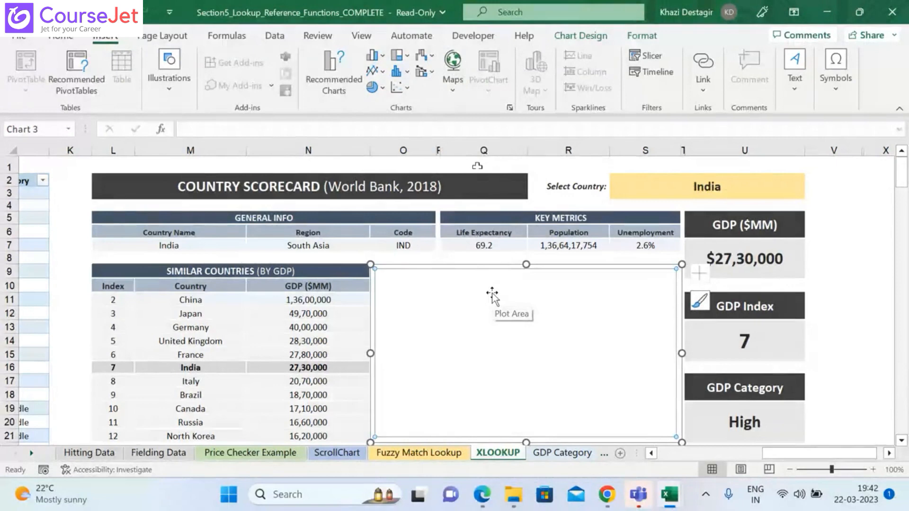
{"action": "left_click", "coordinate": [115, 288]}
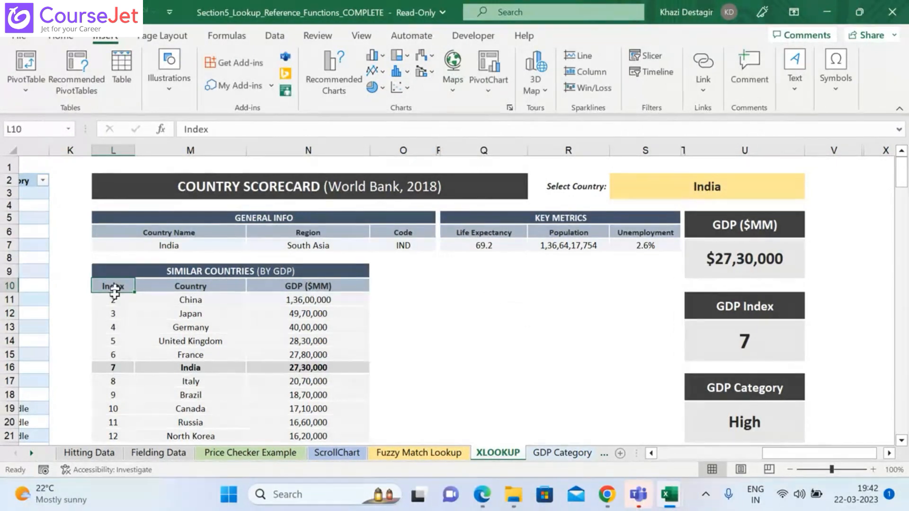
{"action": "left_click", "coordinate": [115, 298]}
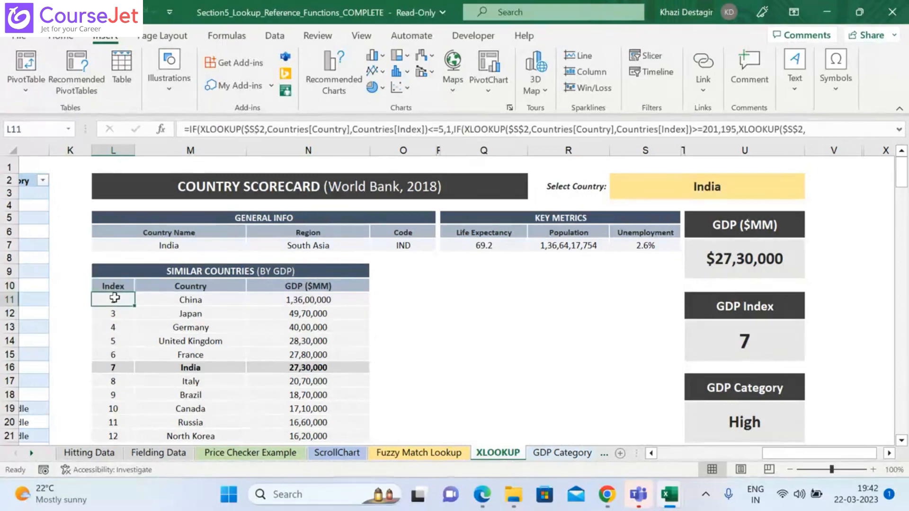
{"action": "key", "text": "shift+Right"}
{"action": "key", "text": "shift+Right"}
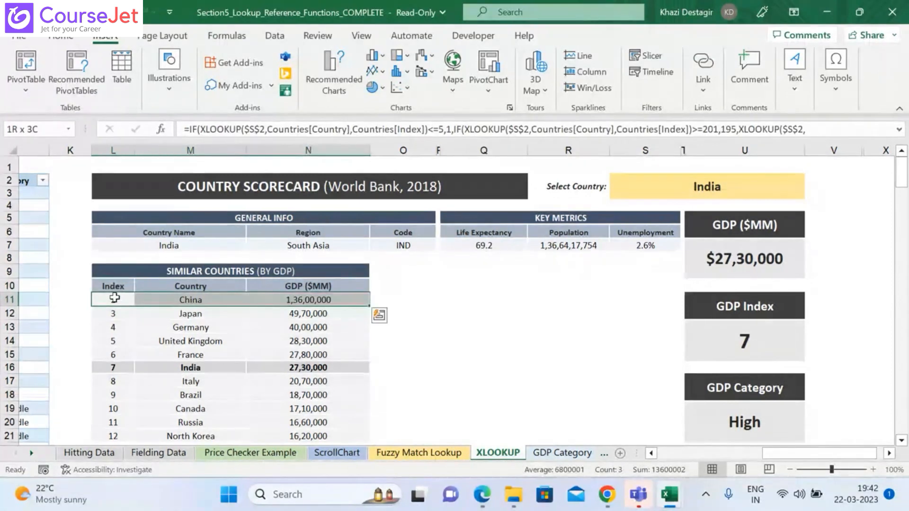
{"action": "key", "text": "ctrl+shift+Down"}
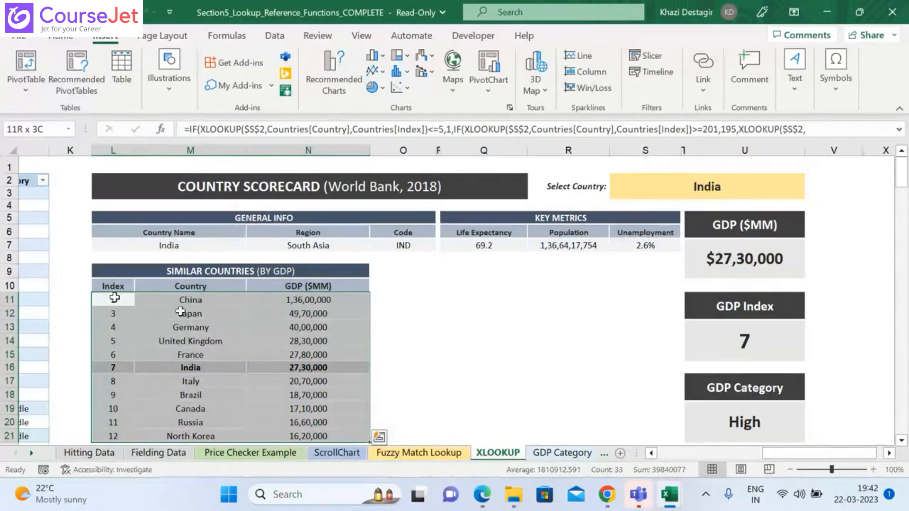
Step: Insert a Filled Map chart from the country names and GDP values in M11:N21
{"action": "left_click", "coordinate": [198, 301]}
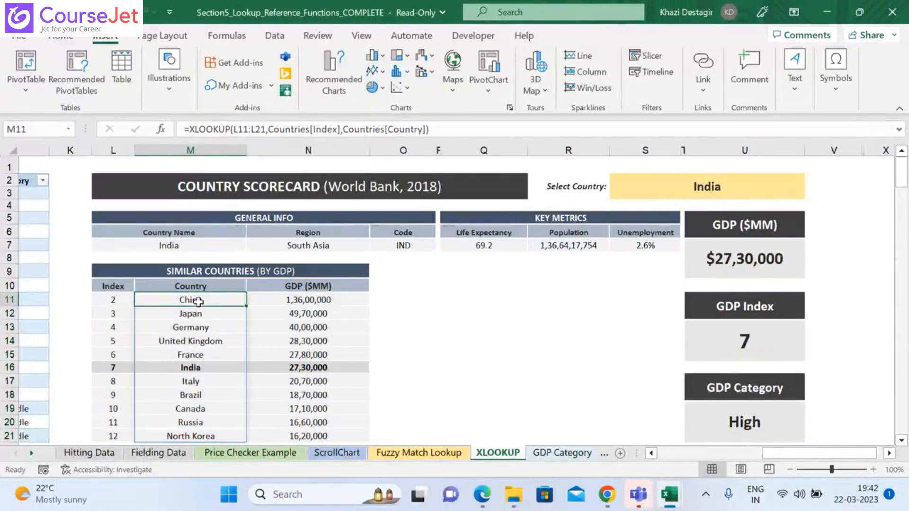
{"action": "key", "text": "shift+Right"}
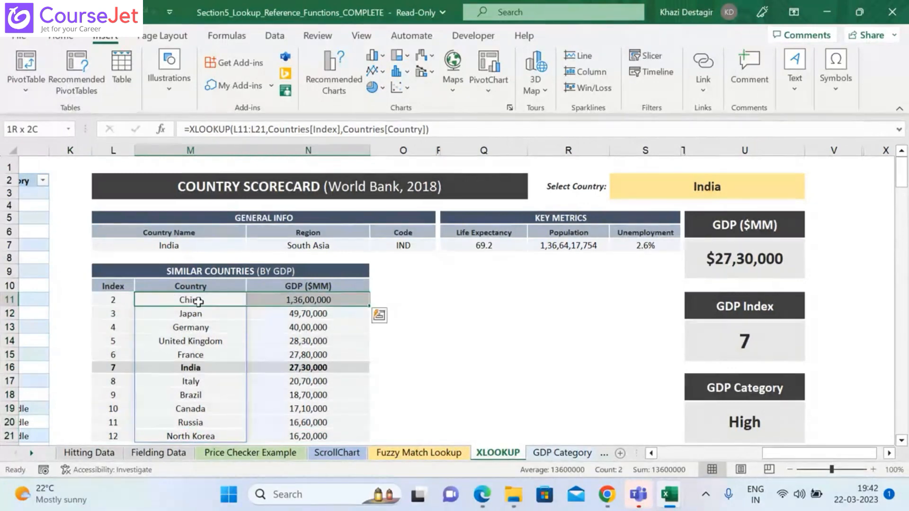
{"action": "key", "text": "ctrl+shift+Down"}
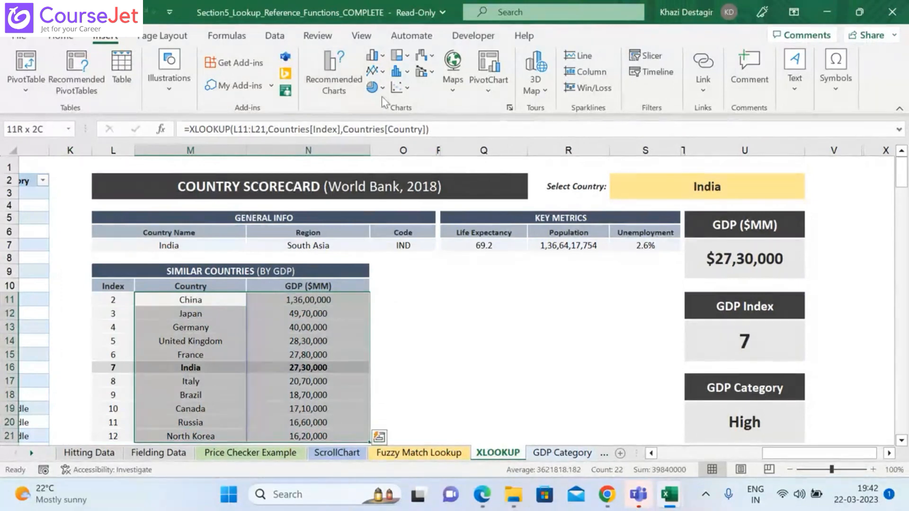
{"action": "left_click", "coordinate": [463, 89]}
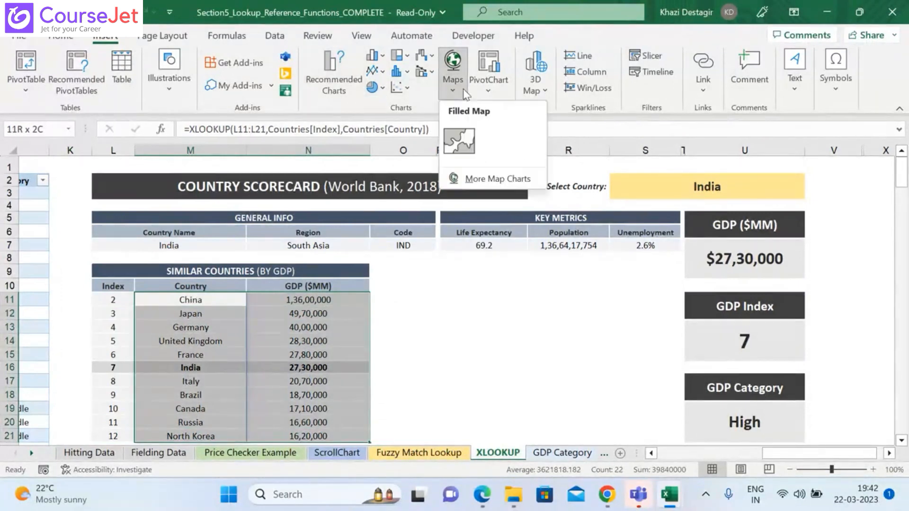
{"action": "left_click", "coordinate": [465, 130]}
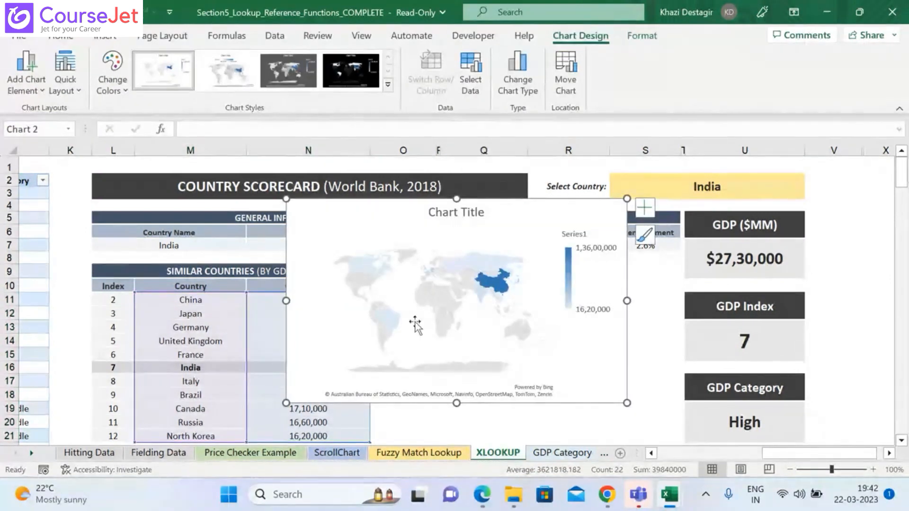
Step: Resize the map chart to fit the blank area below Key Metrics, between the Similar Countries table and the GDP cards
{"action": "left_click", "coordinate": [415, 325]}
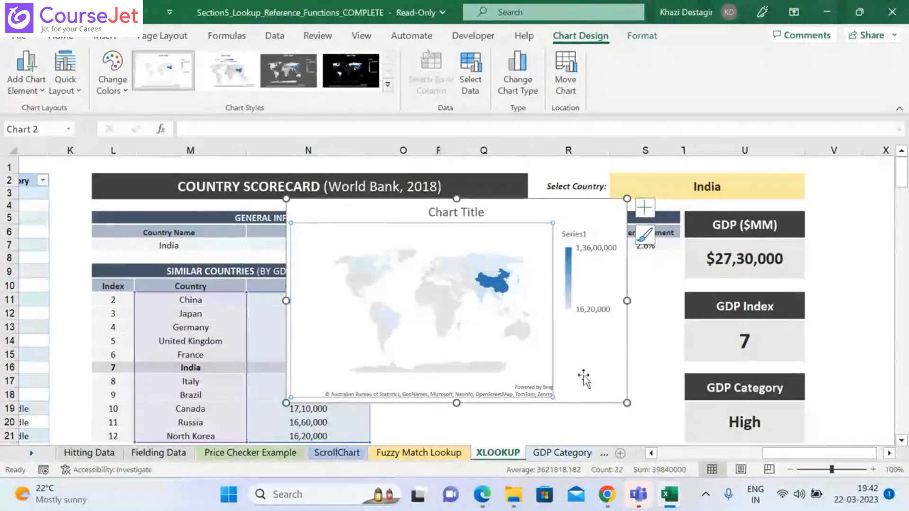
{"action": "left_click_drag", "start_coordinate": [285, 301], "coordinate": [437, 300]}
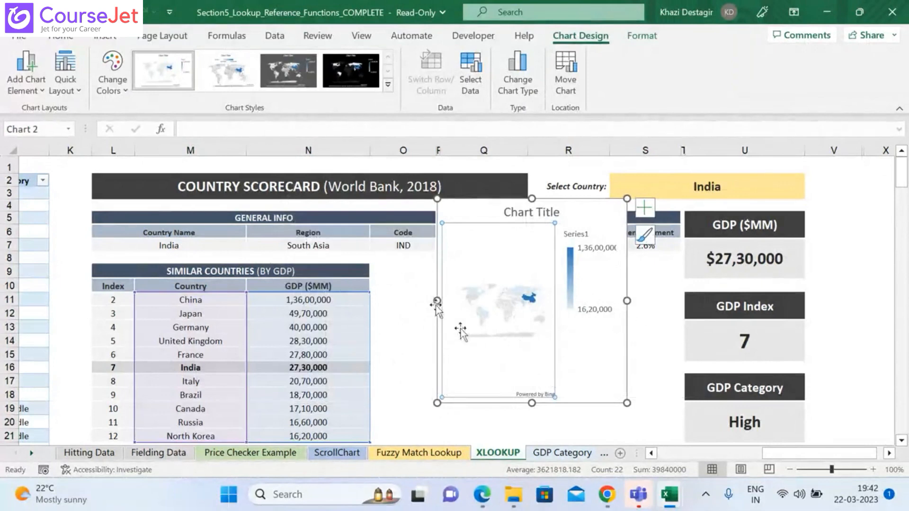
{"action": "left_click_drag", "start_coordinate": [436, 301], "coordinate": [397, 301]}
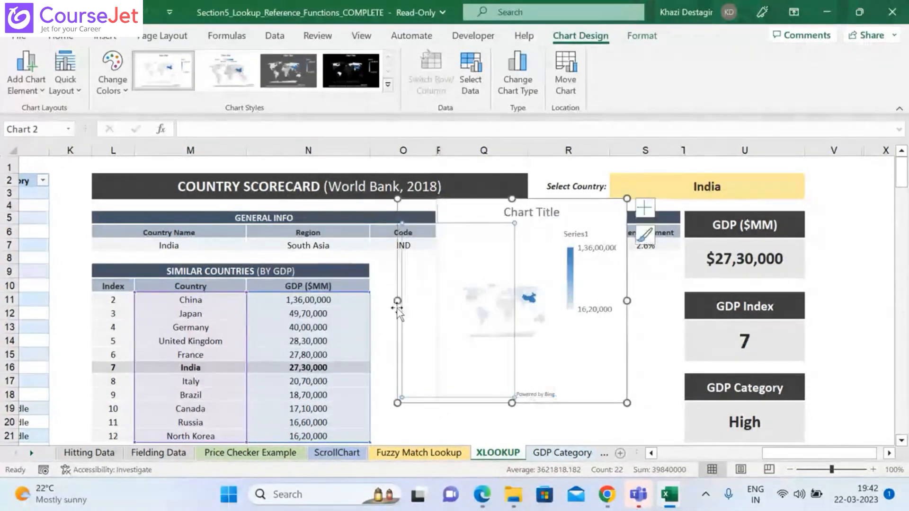
{"action": "left_click_drag", "start_coordinate": [624, 302], "coordinate": [675, 308]}
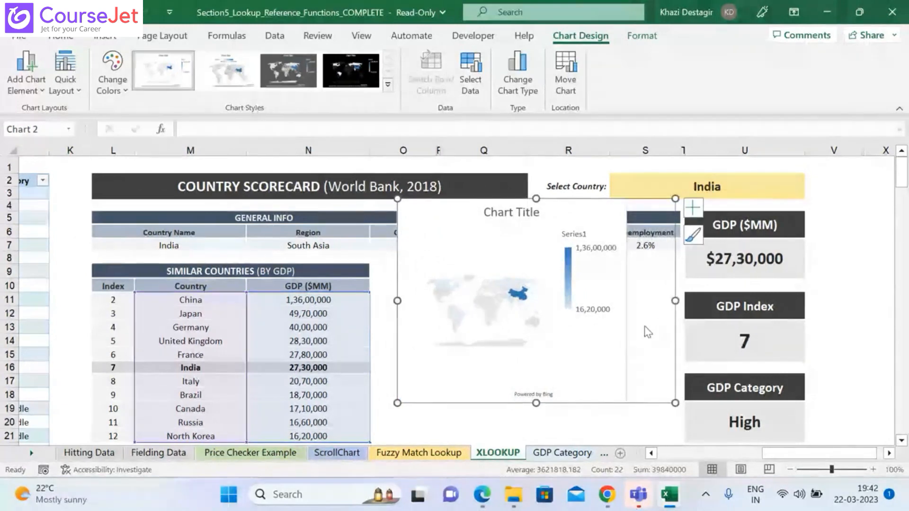
{"action": "left_click_drag", "start_coordinate": [535, 403], "coordinate": [535, 439]}
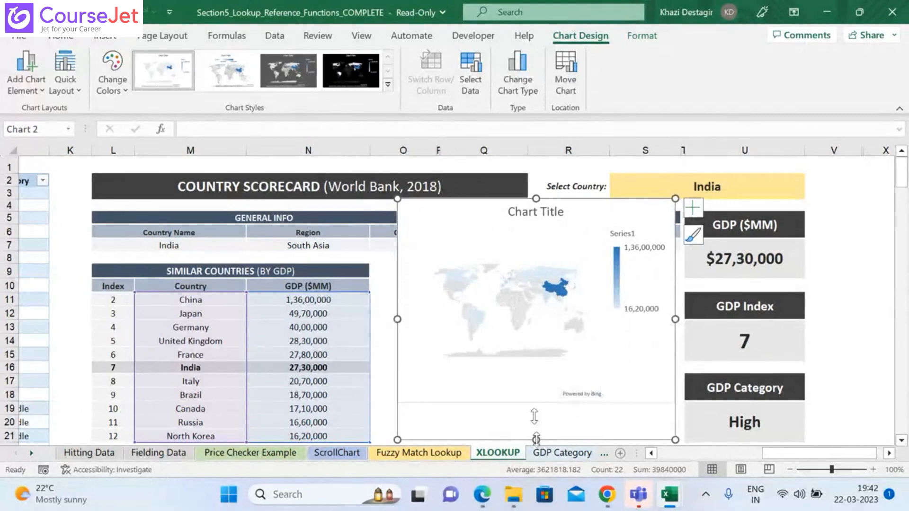
{"action": "left_click", "coordinate": [525, 242]}
{"action": "left_click_drag", "start_coordinate": [536, 199], "coordinate": [533, 260]}
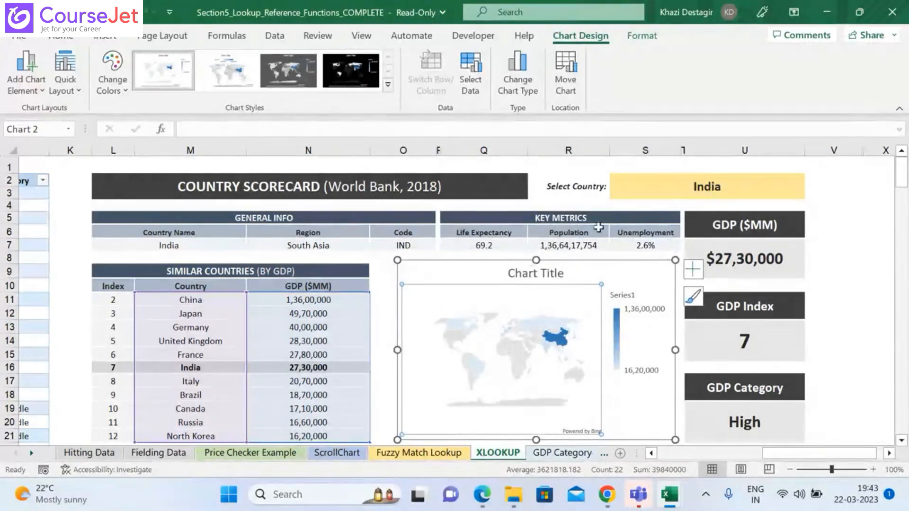
Step: Set the Select Country cell to china and inspect the map's data points for Brazil and China
{"action": "left_click", "coordinate": [720, 187]}
{"action": "type", "text": "chi"}
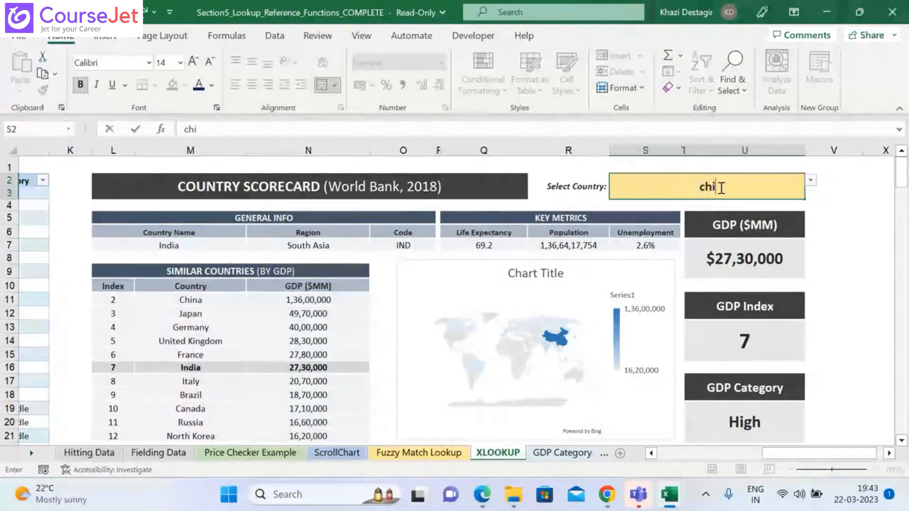
{"action": "type", "text": "na"}
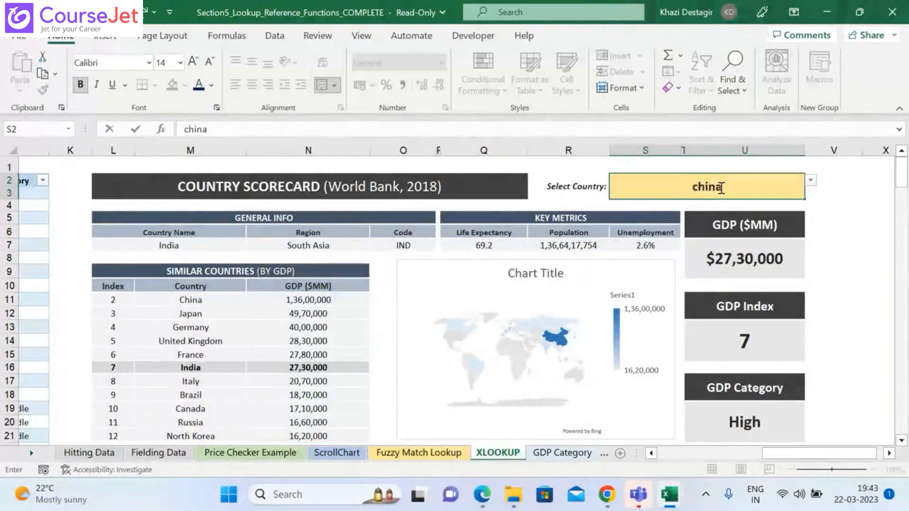
{"action": "key", "text": "Return"}
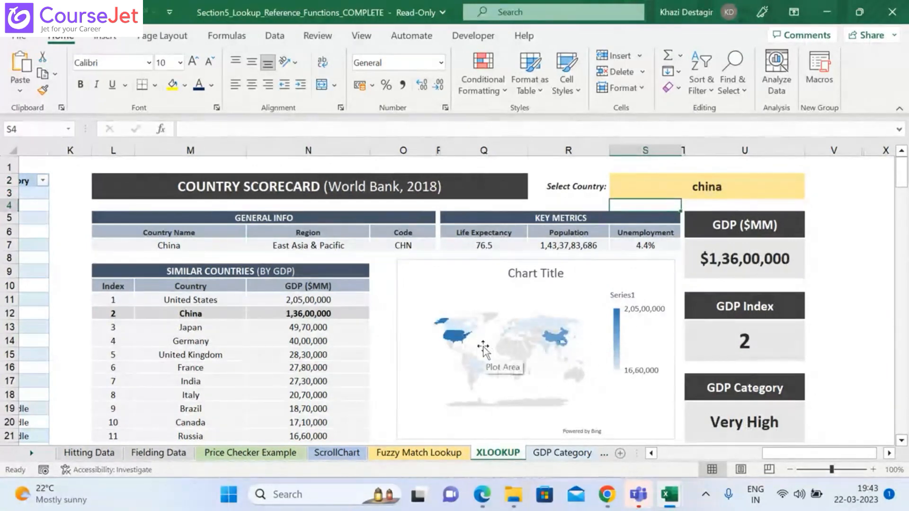
{"action": "mouse_move", "coordinate": [481, 376]}
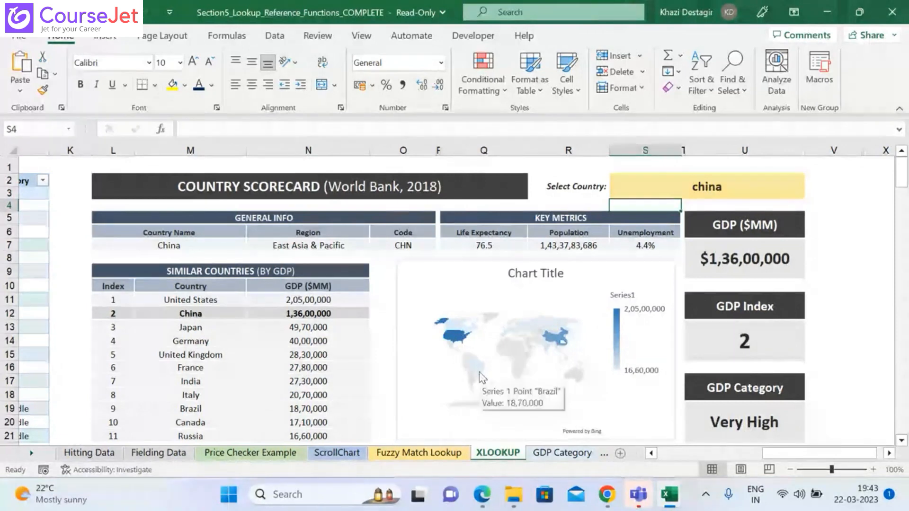
{"action": "mouse_move", "coordinate": [560, 345]}
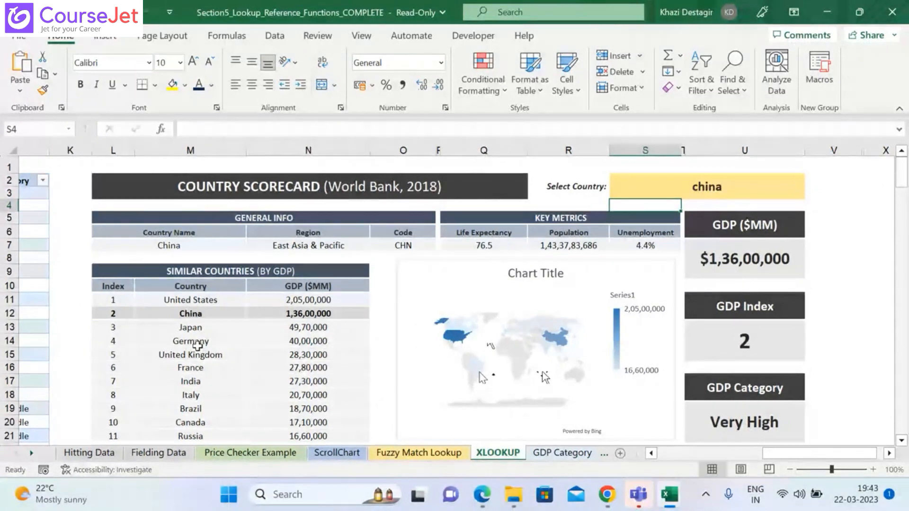
Step: Set the Select Country cell to germany and inspect the map's data points for the United States and China
{"action": "left_click", "coordinate": [755, 189]}
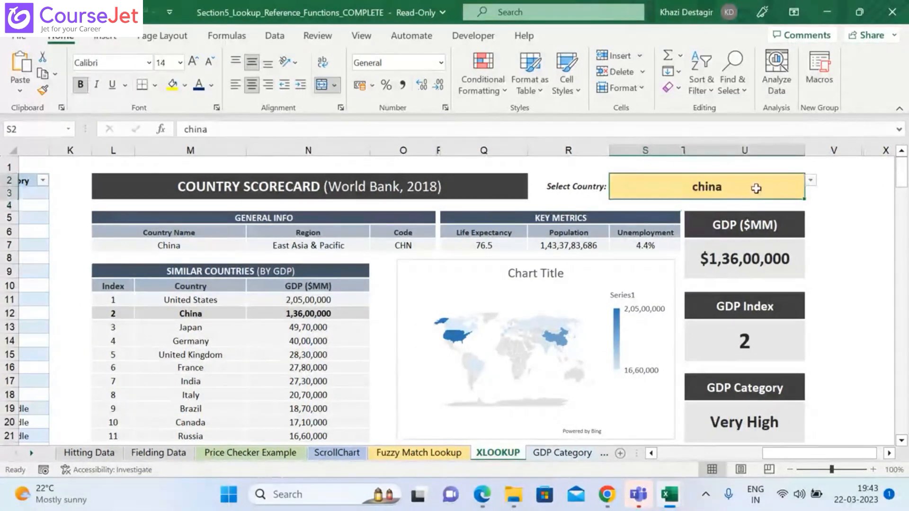
{"action": "type", "text": "germany"}
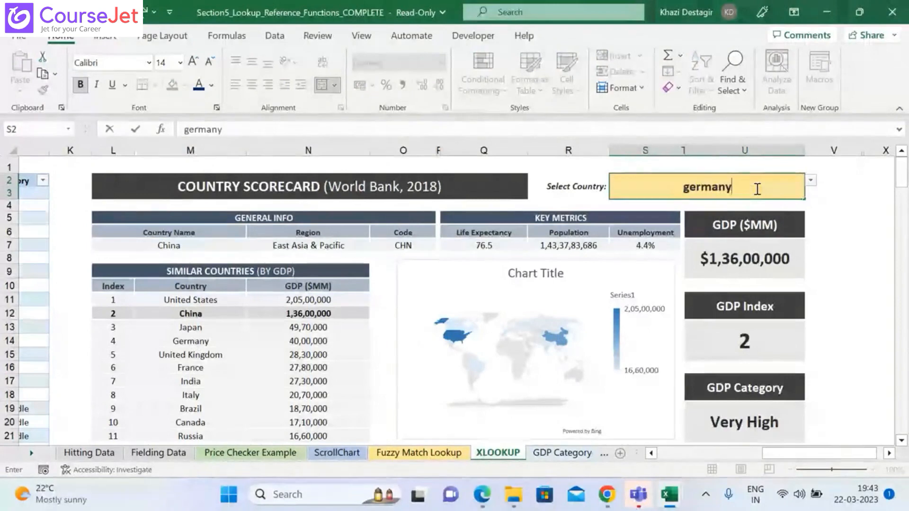
{"action": "key", "text": "Return"}
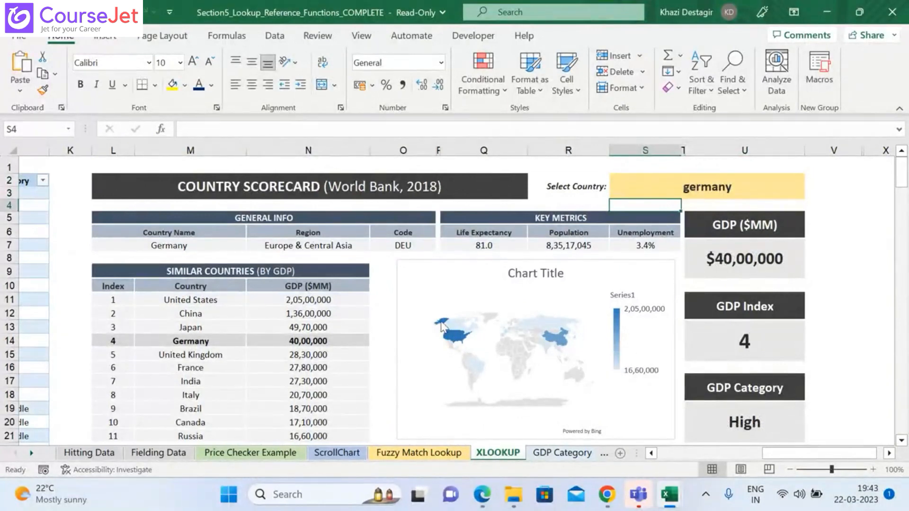
{"action": "mouse_move", "coordinate": [440, 324]}
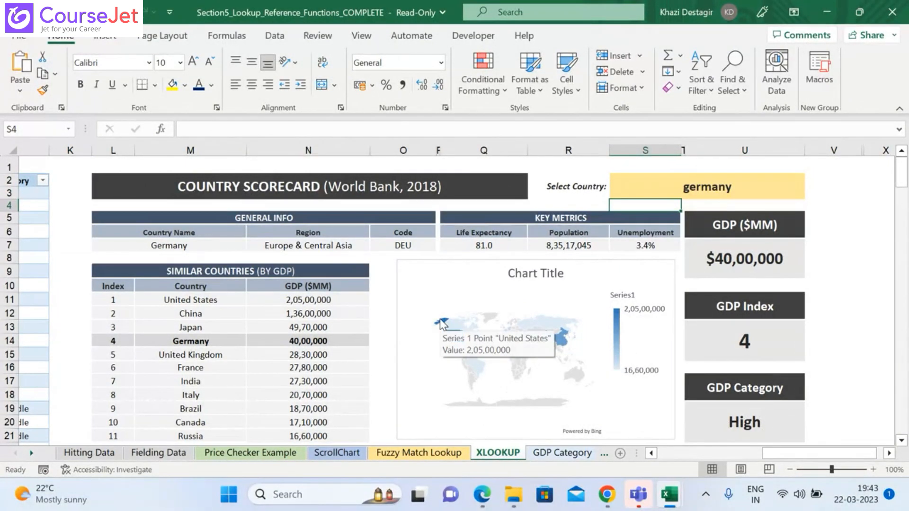
{"action": "mouse_move", "coordinate": [560, 341]}
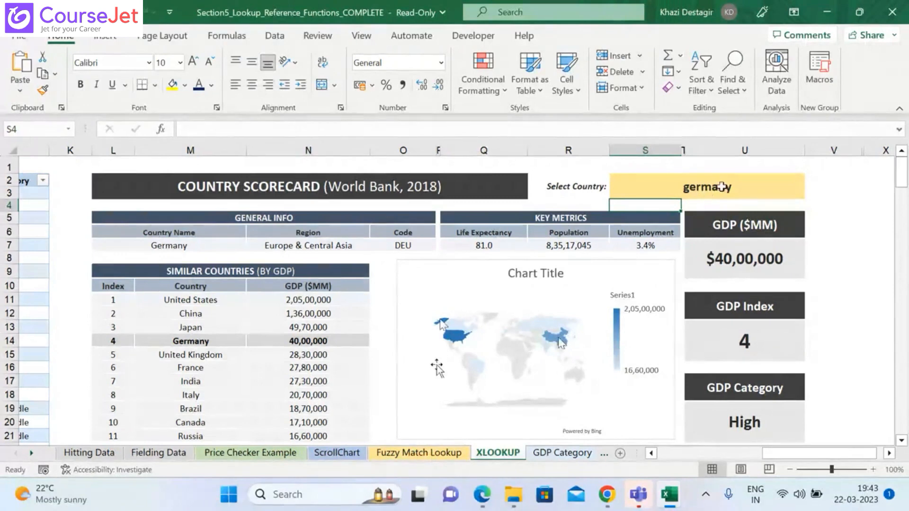
Step: Re-enter the Select Country value as Germany with a capital G
{"action": "left_click", "coordinate": [721, 186]}
{"action": "type", "text": "G"}
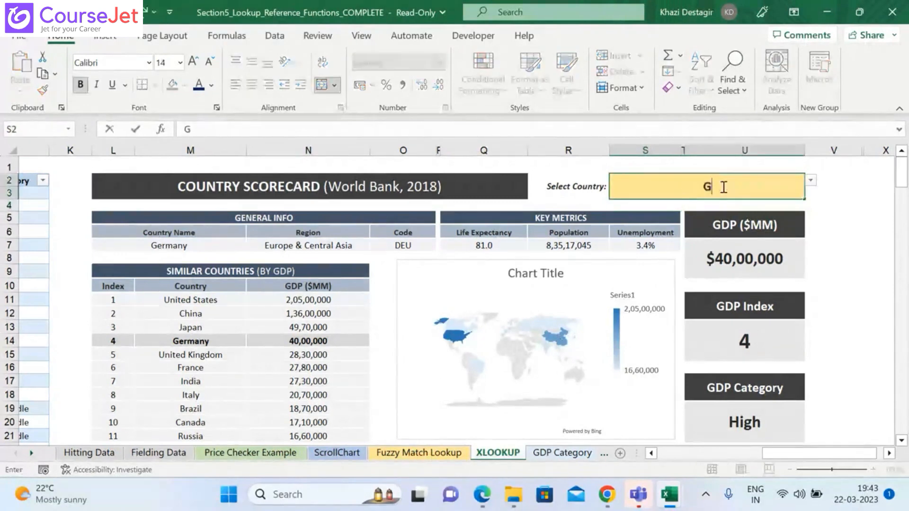
{"action": "type", "text": "ermany"}
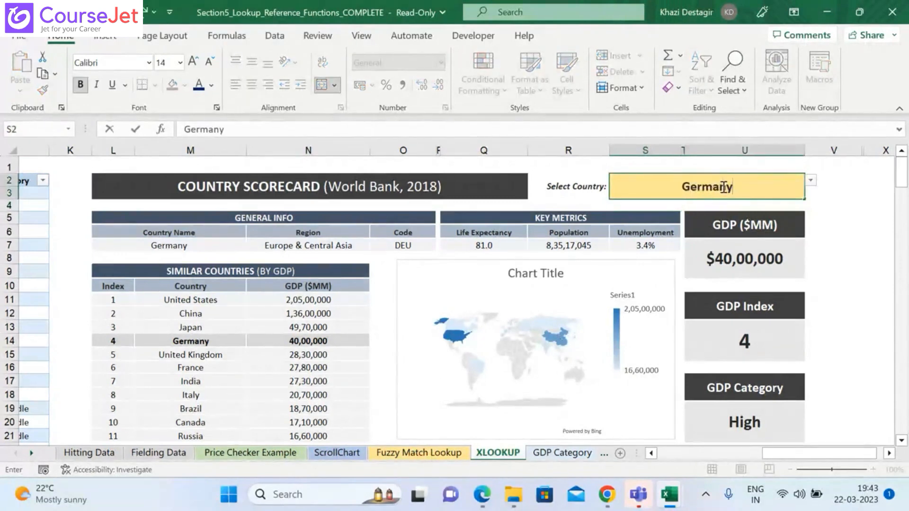
{"action": "key", "text": "Return"}
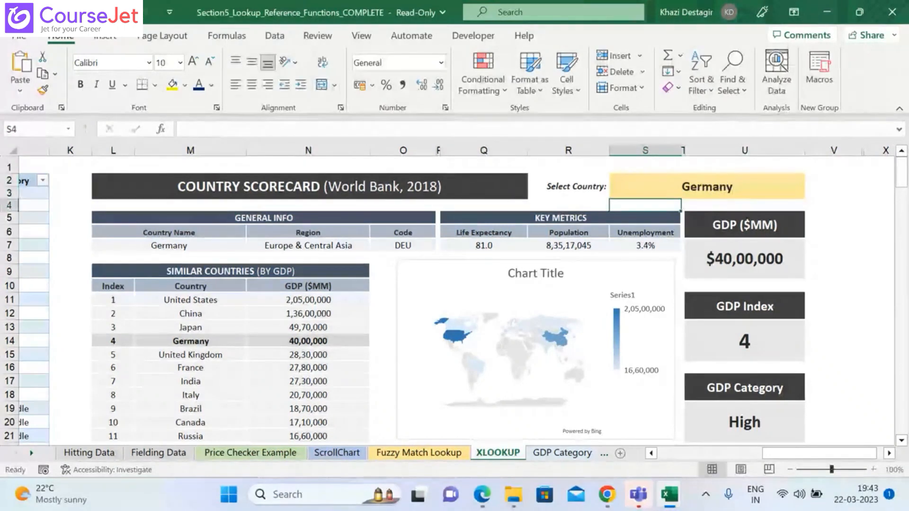
Step: Set the Select Country cell to India and examine the shaded countries on the map chart
{"action": "left_click", "coordinate": [735, 180]}
{"action": "type", "text": "India"}
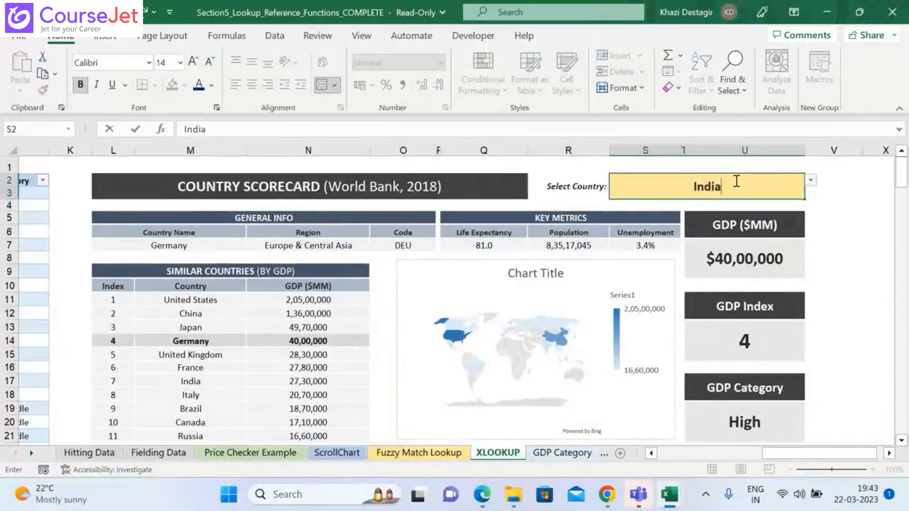
{"action": "key", "text": "Return"}
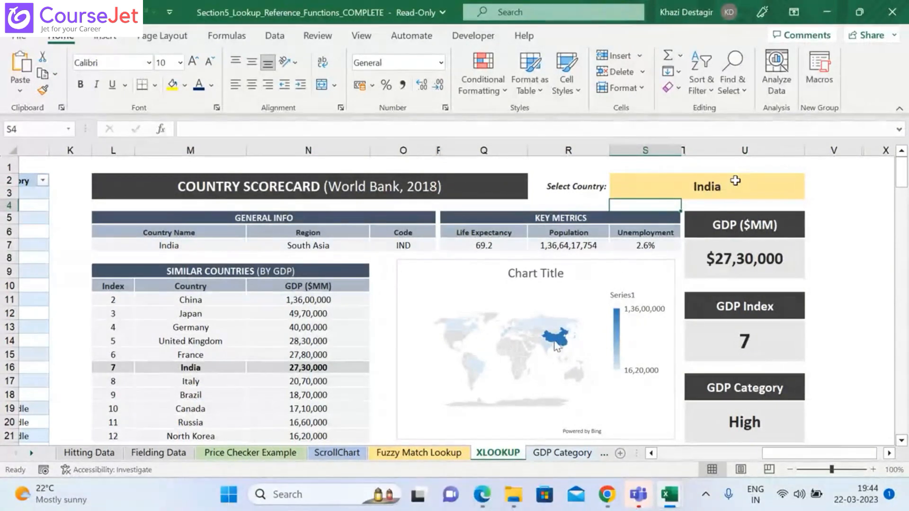
{"action": "mouse_move", "coordinate": [547, 350]}
{"action": "mouse_move", "coordinate": [477, 368]}
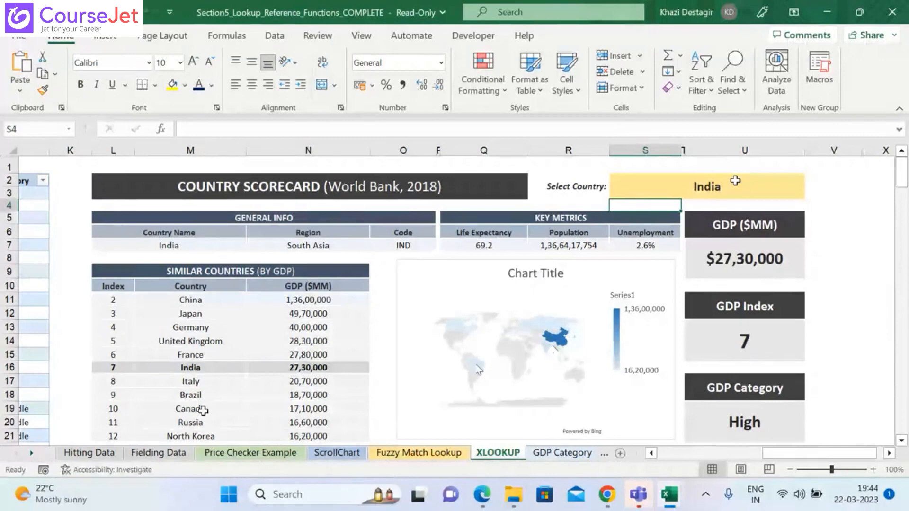
Step: Set the Select Country cell to canada
{"action": "left_click", "coordinate": [738, 187]}
{"action": "type", "text": "canada"}
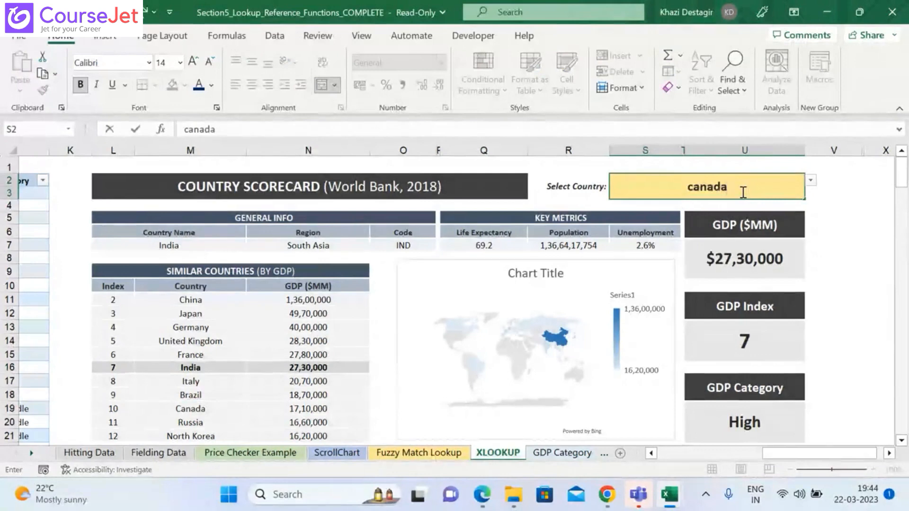
{"action": "key", "text": "Return"}
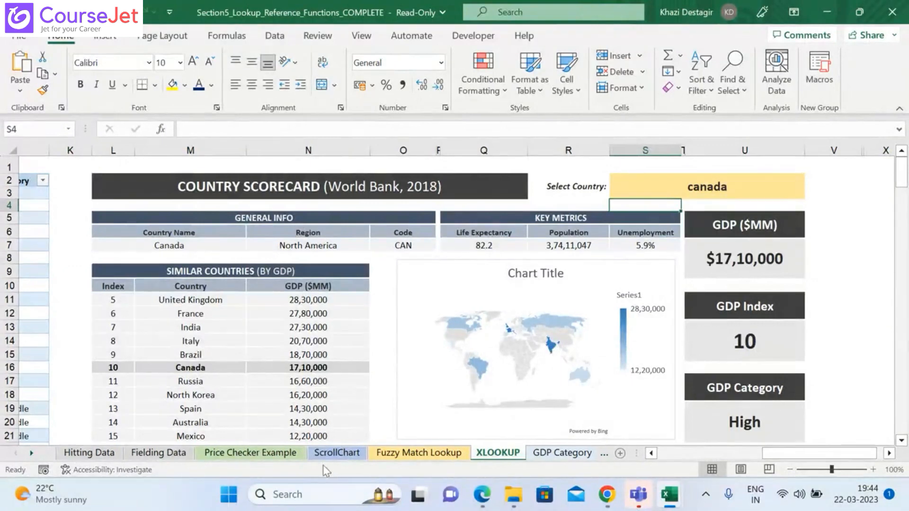
Step: Go to the ScrollChart sheet and clear the Scroll index and Zoom index values in D16 and D17
{"action": "left_click", "coordinate": [330, 455]}
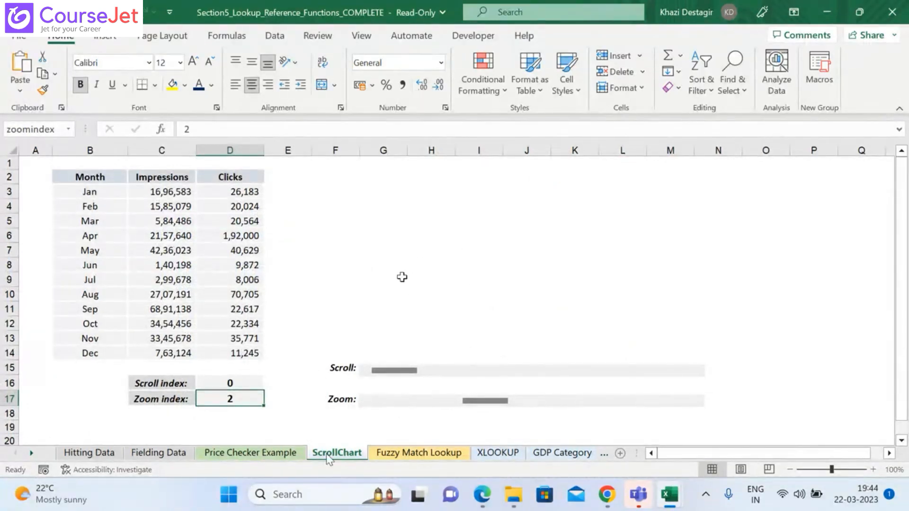
{"action": "left_click", "coordinate": [216, 382]}
{"action": "key", "text": "Delete"}
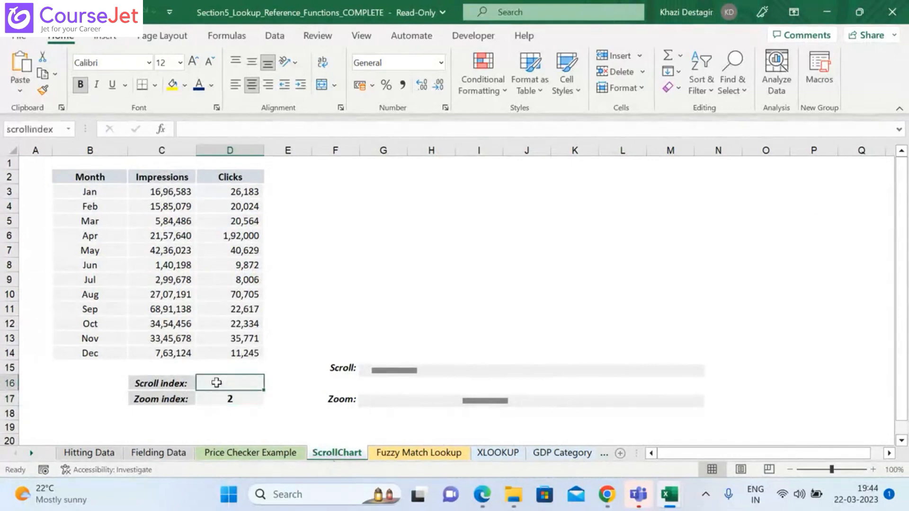
{"action": "left_click", "coordinate": [225, 399]}
{"action": "key", "text": "Delete"}
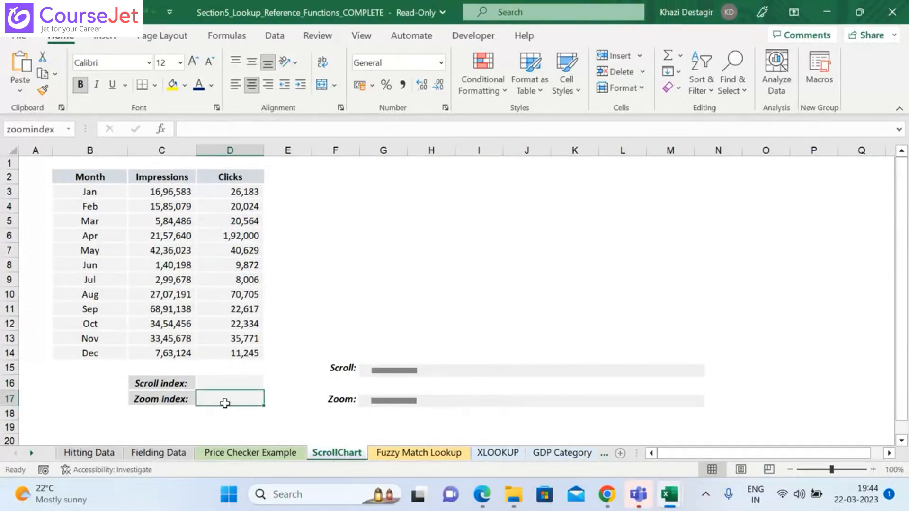
Step: Test the existing scroll bars by moving Scroll to 6 and back to 0, and Zoom to 6
{"action": "left_click", "coordinate": [439, 372]}
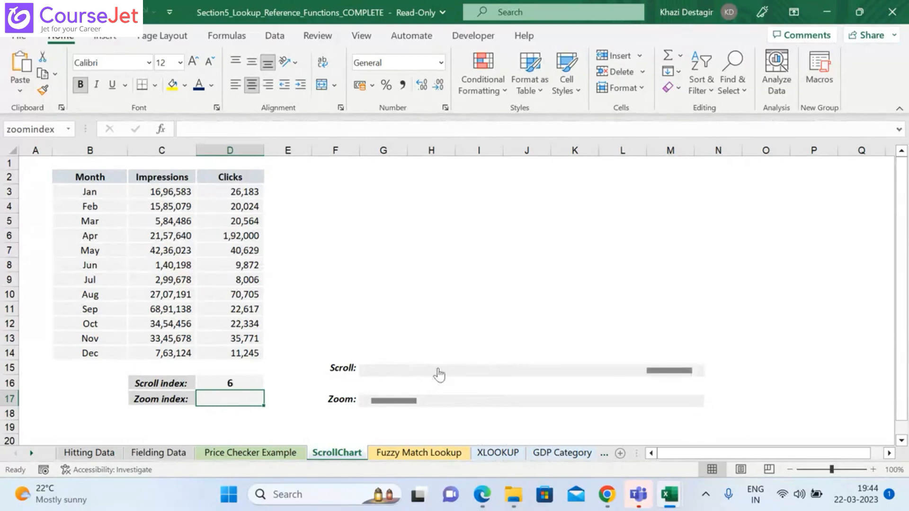
{"action": "left_click", "coordinate": [439, 402]}
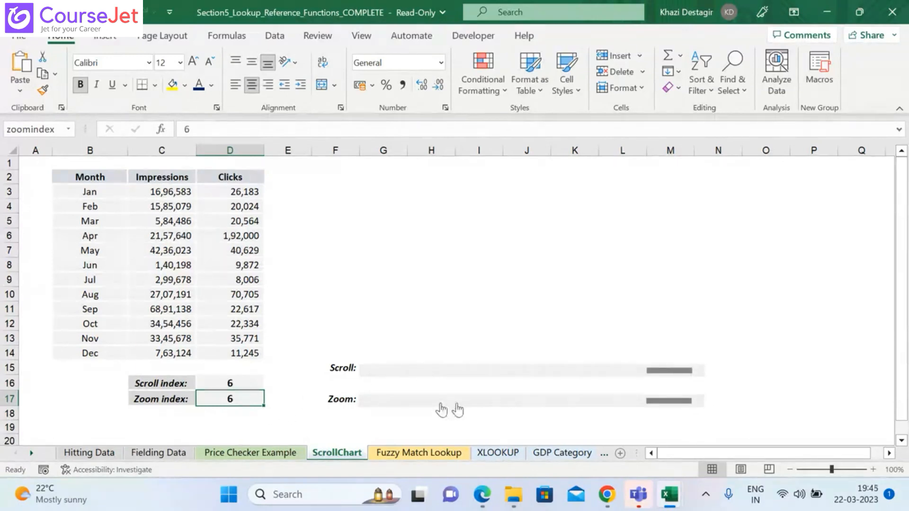
{"action": "left_click", "coordinate": [393, 375]}
{"action": "left_click_drag", "start_coordinate": [394, 371], "coordinate": [537, 404]}
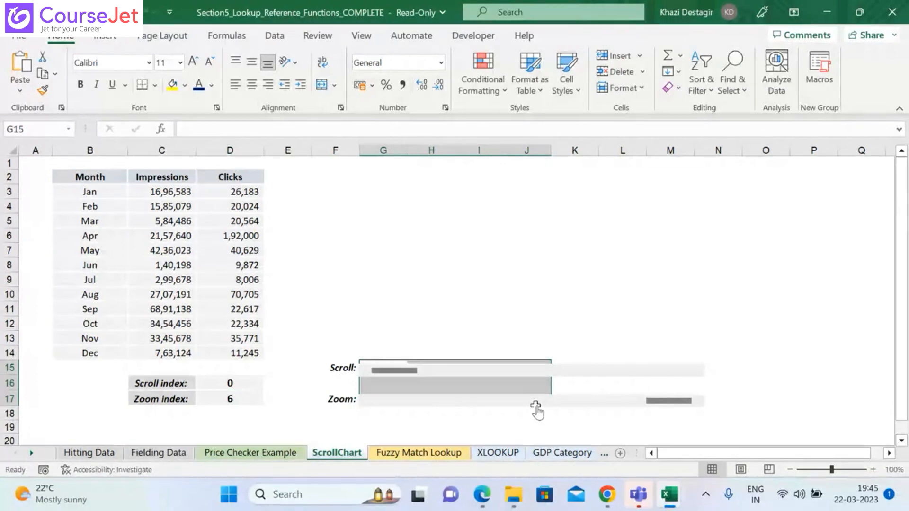
Step: Remove the existing scroll bars beside the Scroll and Zoom labels
{"action": "right_click", "coordinate": [595, 370]}
{"action": "left_click", "coordinate": [644, 223]}
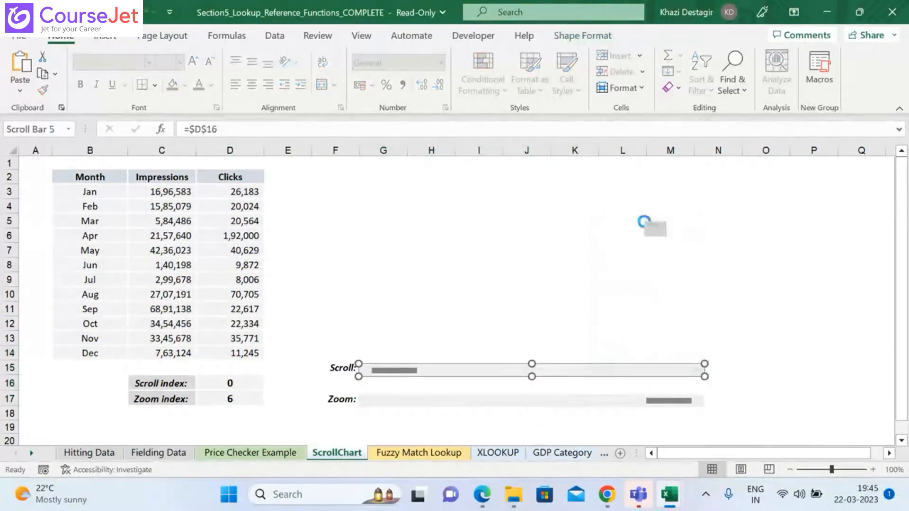
{"action": "right_click", "coordinate": [506, 407]}
{"action": "left_click", "coordinate": [544, 263]}
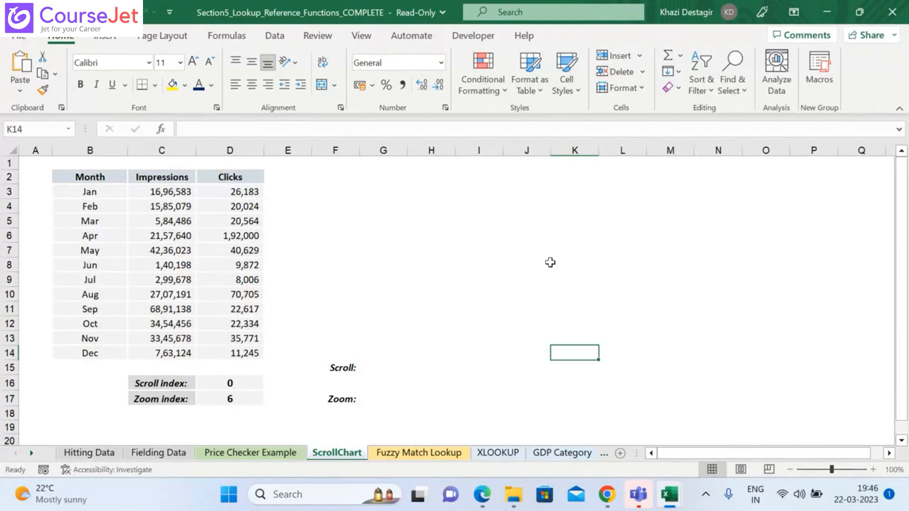
Step: Check in the ribbon customization options that the Developer tab is enabled, switching it off and back on
{"action": "left_click", "coordinate": [528, 36]}
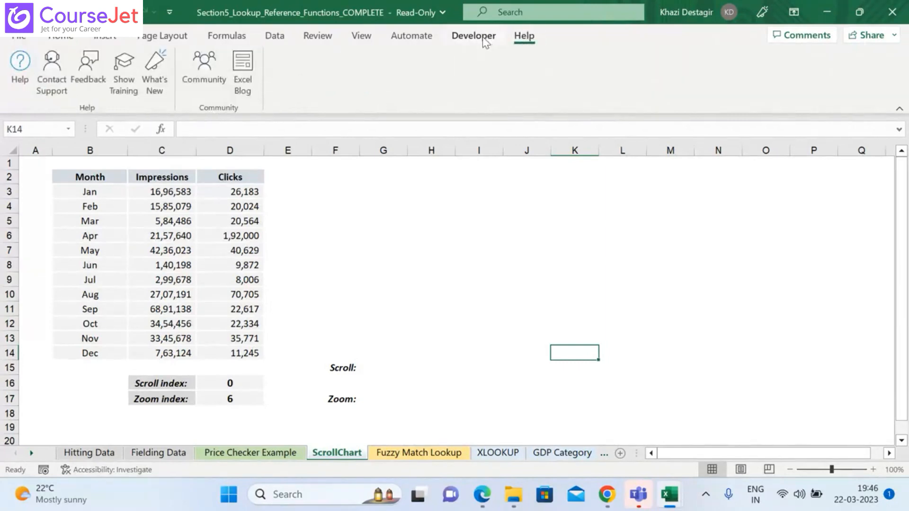
{"action": "left_click", "coordinate": [484, 40]}
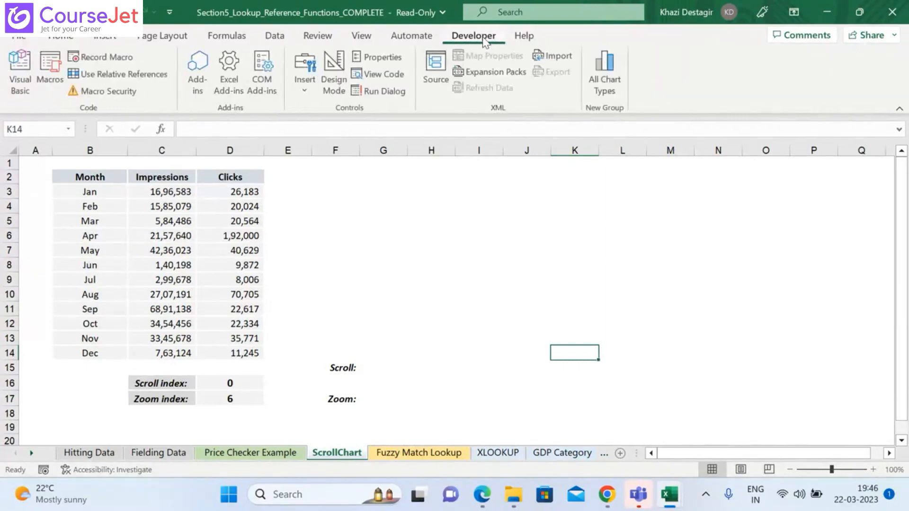
{"action": "left_click", "coordinate": [169, 13]}
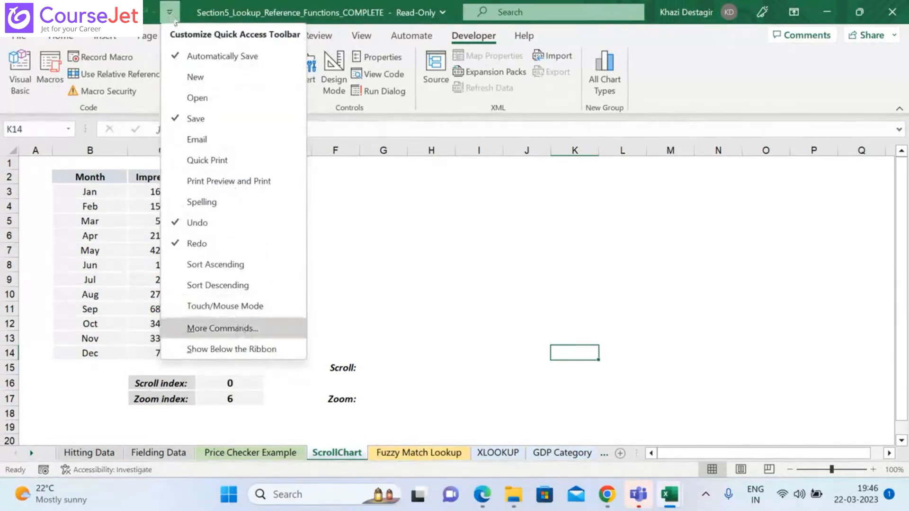
{"action": "left_click", "coordinate": [241, 328]}
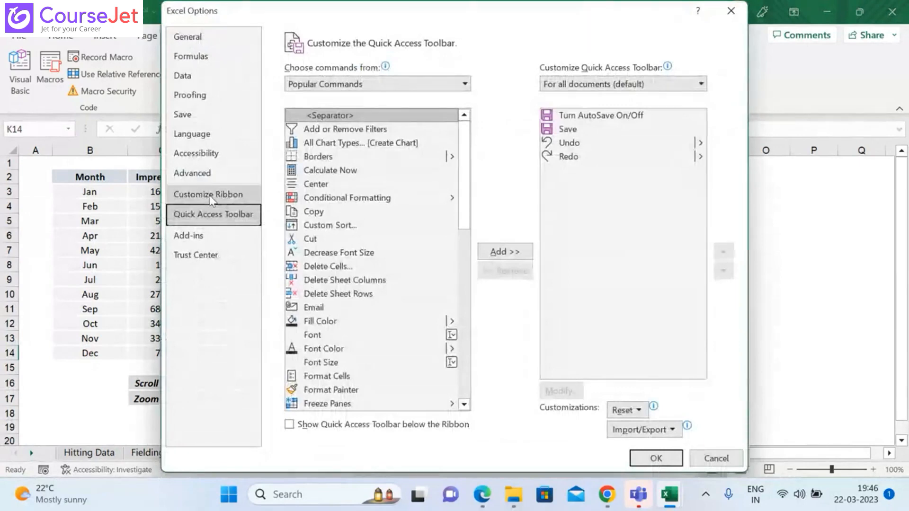
{"action": "left_click", "coordinate": [209, 195]}
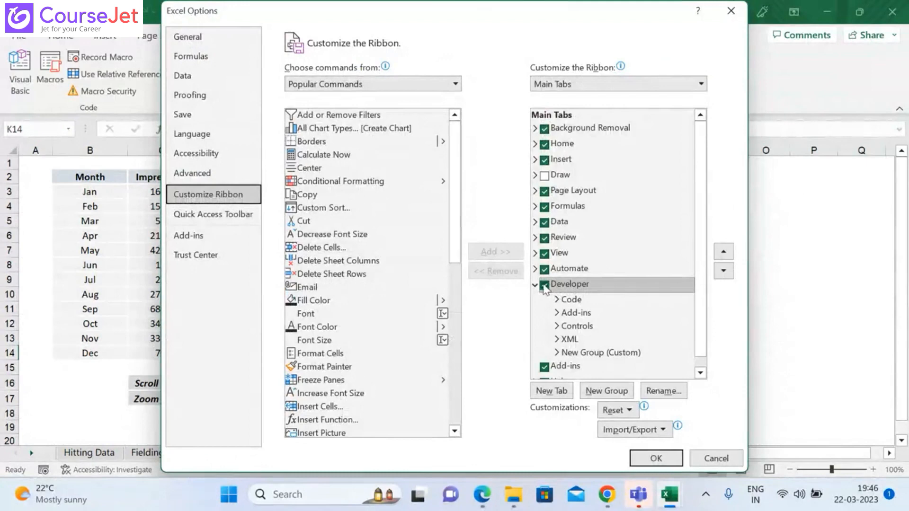
{"action": "left_click", "coordinate": [544, 286]}
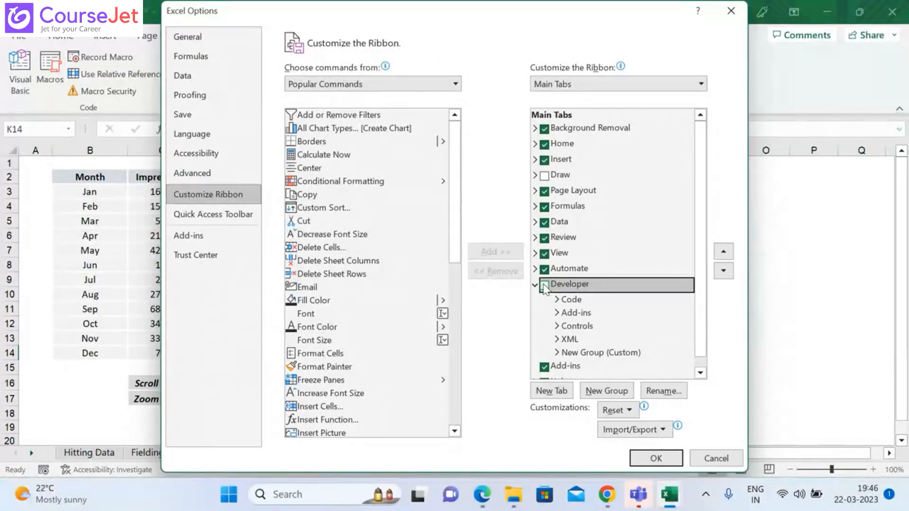
{"action": "left_click", "coordinate": [544, 286]}
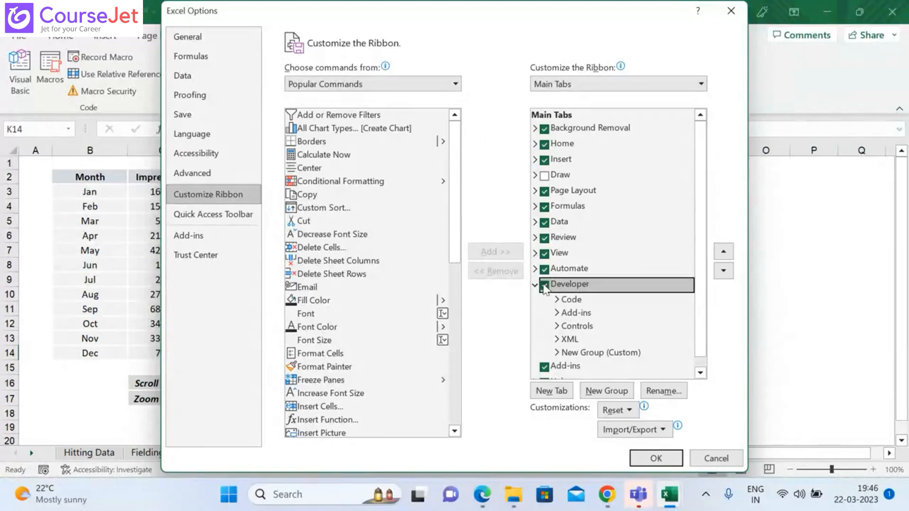
{"action": "left_click", "coordinate": [656, 458]}
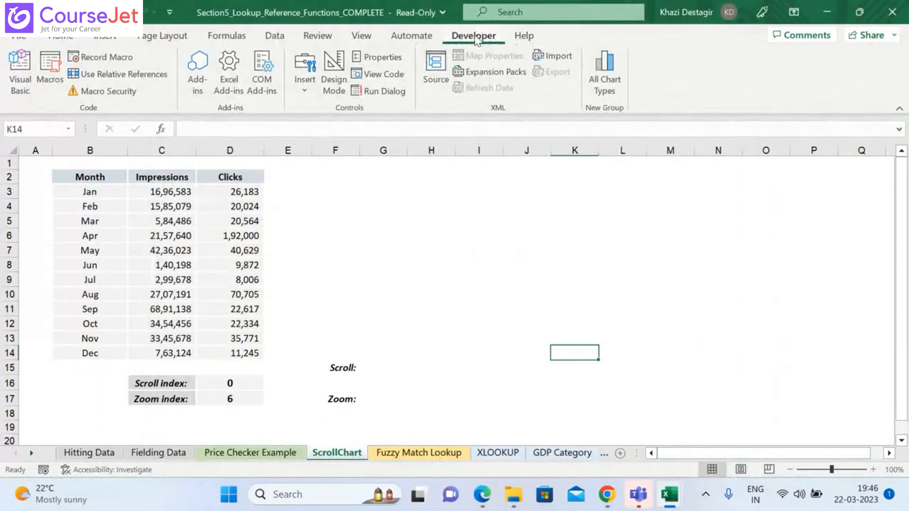
{"action": "left_click", "coordinate": [305, 81]}
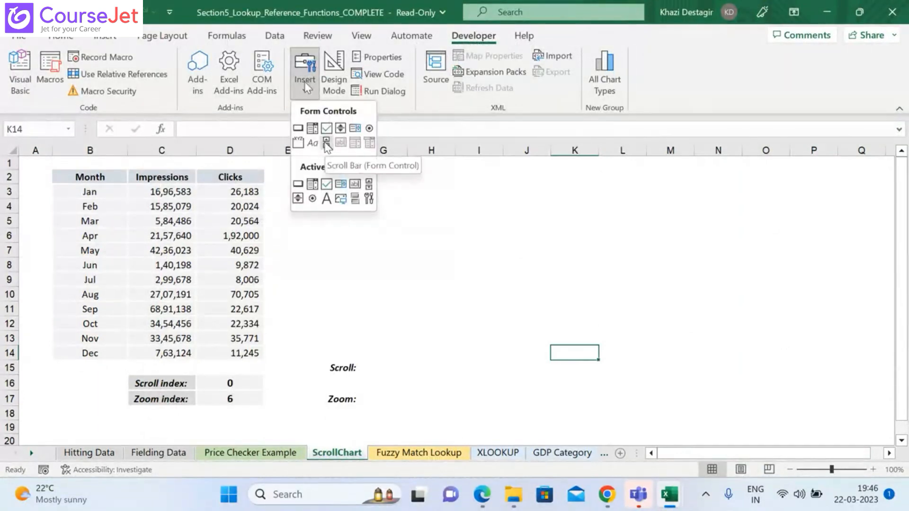
{"action": "left_click", "coordinate": [326, 143]}
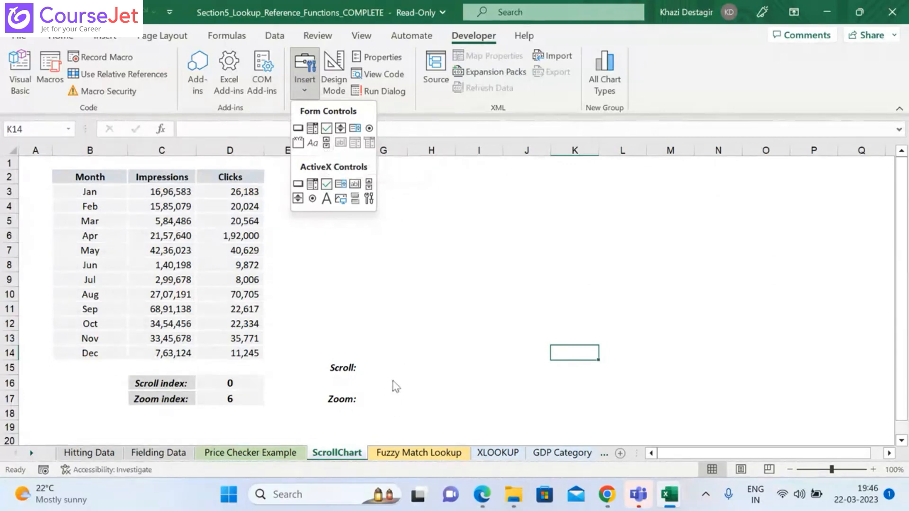
{"action": "left_click", "coordinate": [382, 368]}
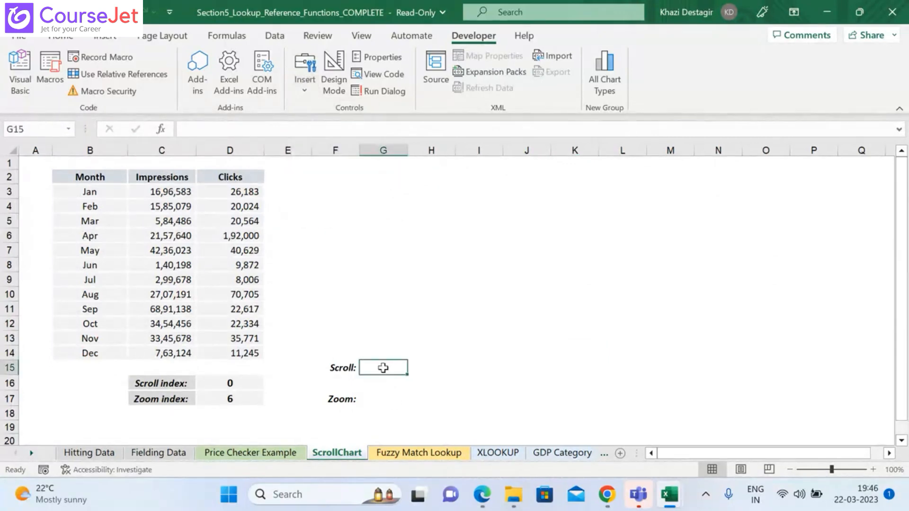
Step: Draw a Scroll Bar form control beside the Scroll label, spanning columns G to M in row 15
{"action": "left_click", "coordinate": [303, 76]}
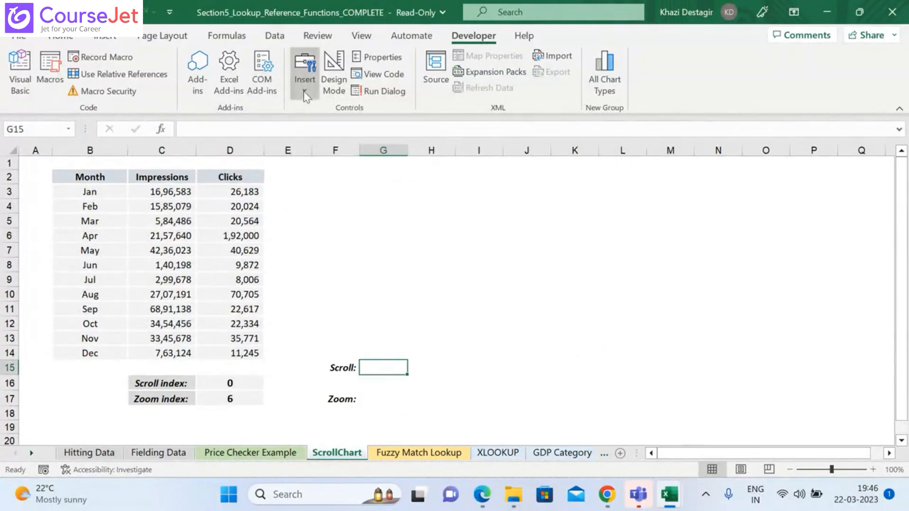
{"action": "left_click", "coordinate": [326, 142]}
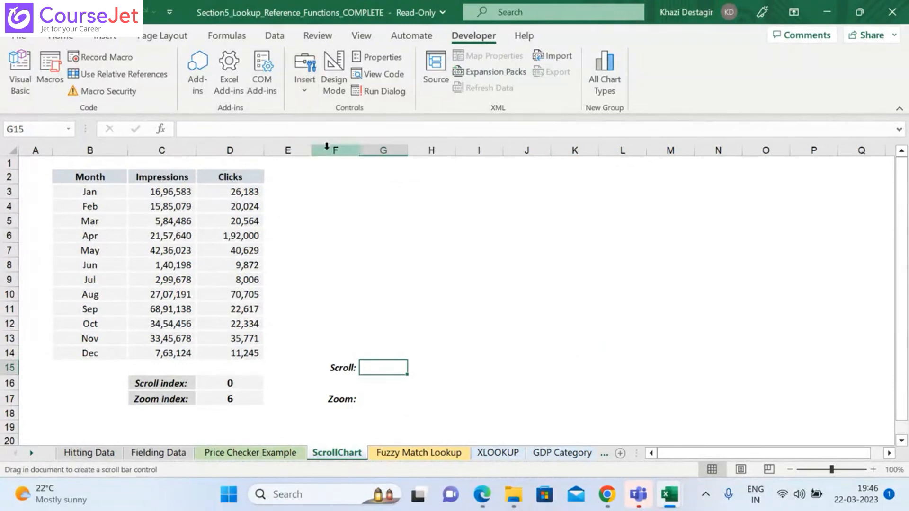
{"action": "left_click_drag", "start_coordinate": [359, 360], "coordinate": [695, 380]}
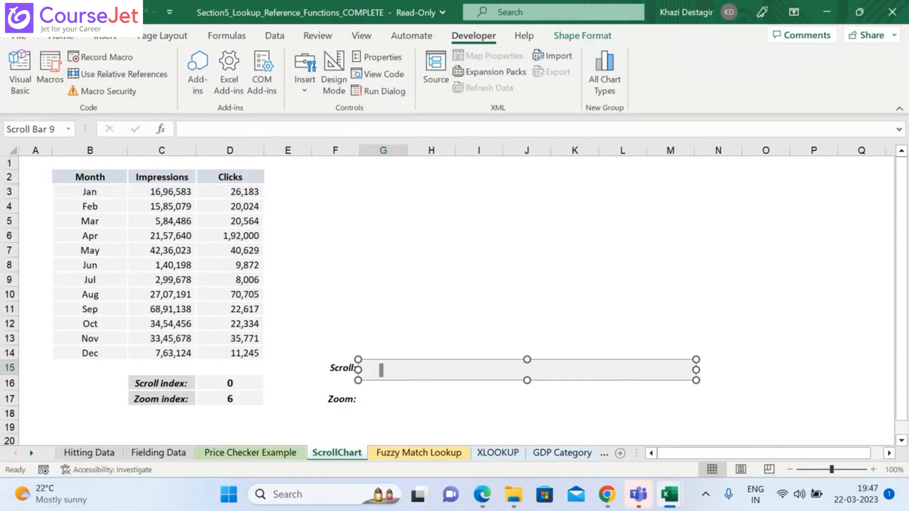
{"action": "left_click", "coordinate": [708, 404]}
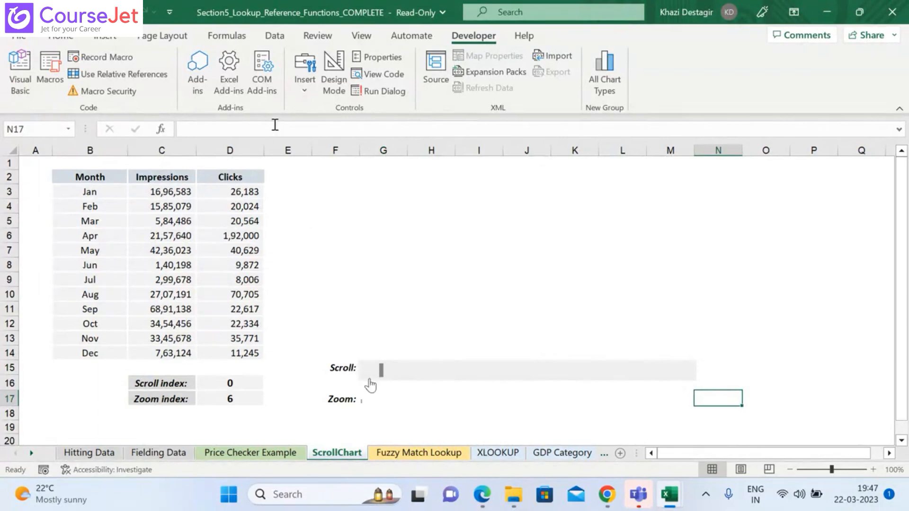
Step: Draw a second Scroll Bar form control beside the Zoom label, matching the width of the one above
{"action": "left_click", "coordinate": [308, 80]}
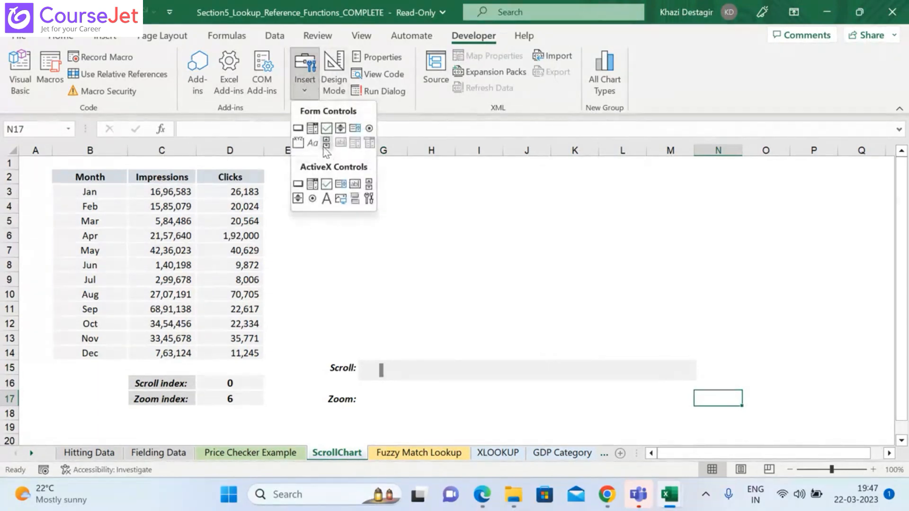
{"action": "left_click", "coordinate": [328, 142]}
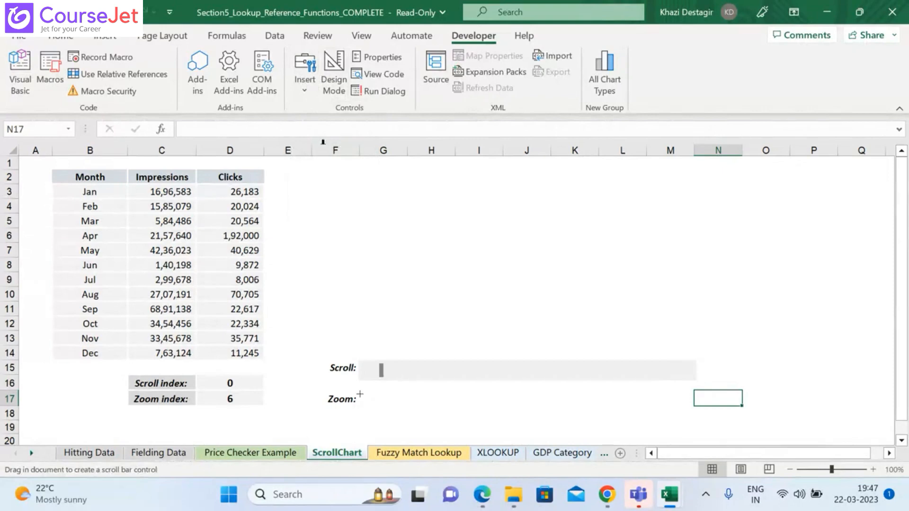
{"action": "left_click_drag", "start_coordinate": [359, 394], "coordinate": [694, 413]}
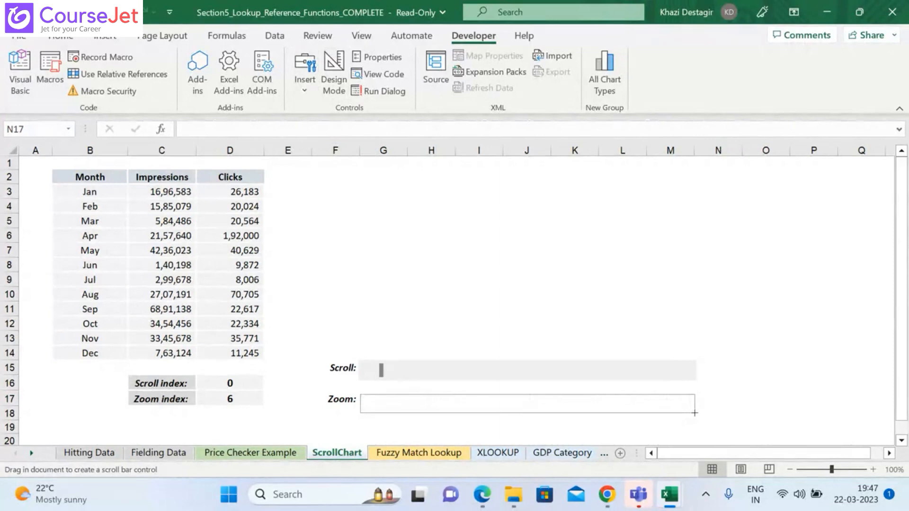
{"action": "left_click_drag", "start_coordinate": [694, 412], "coordinate": [697, 412]}
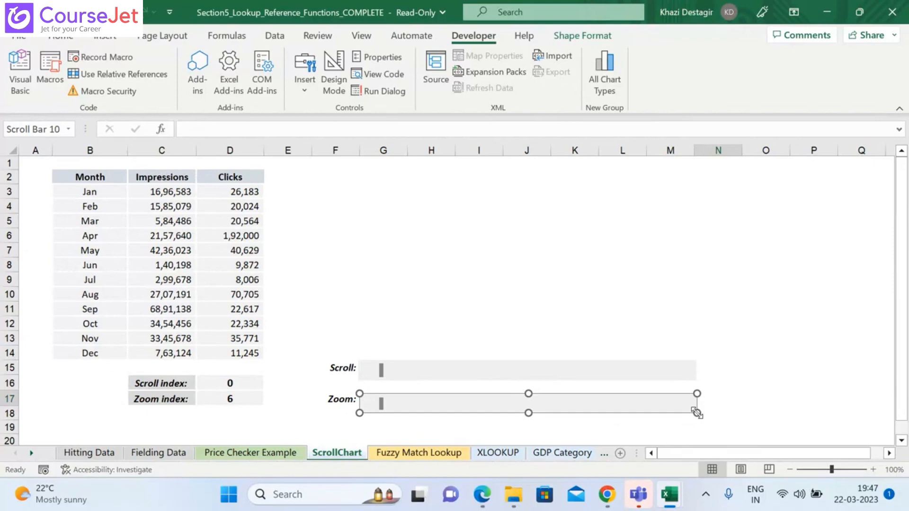
Step: Open the control format settings of the scroll bar beside the Scroll label
{"action": "left_click", "coordinate": [519, 314]}
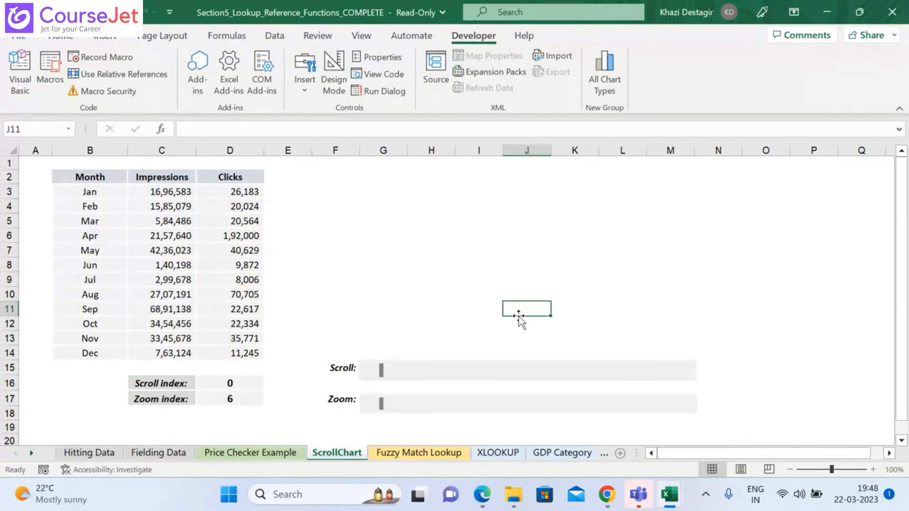
{"action": "right_click", "coordinate": [397, 374]}
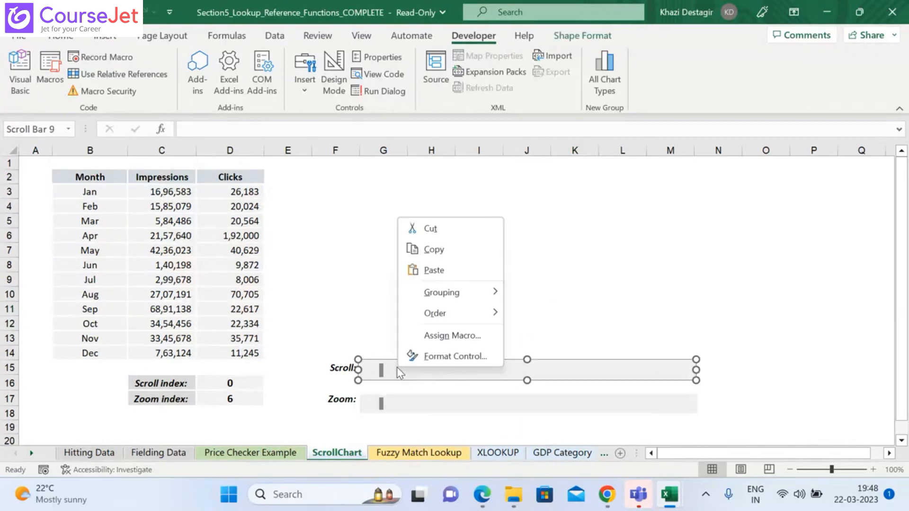
{"action": "left_click", "coordinate": [442, 356]}
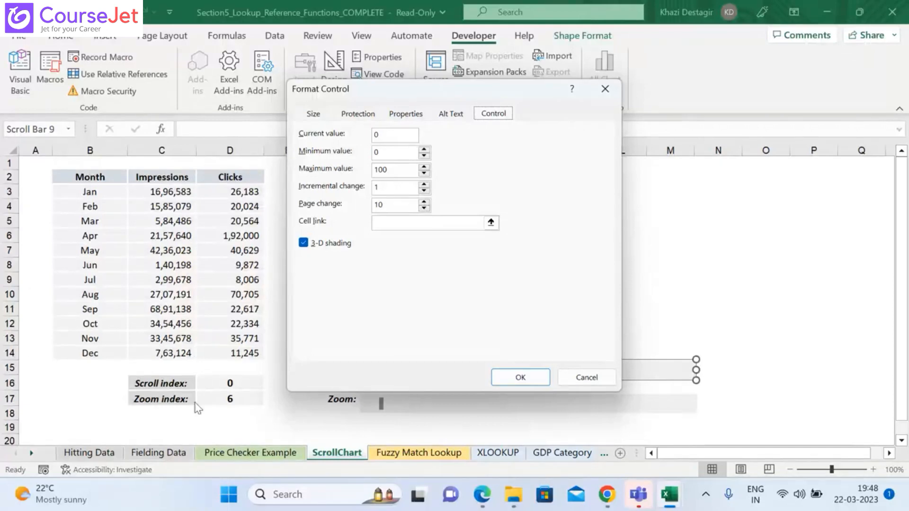
Step: Search the system for Paint, launch it and maximize its window
{"action": "left_click", "coordinate": [279, 501]}
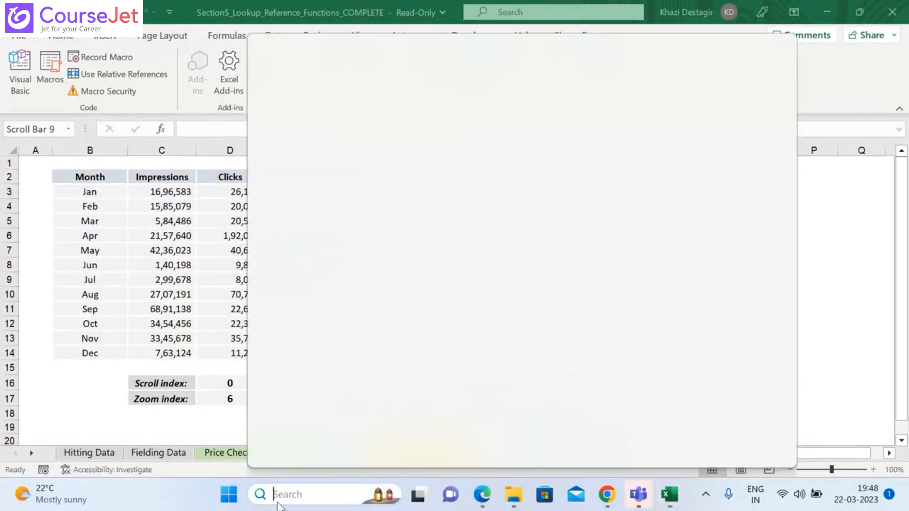
{"action": "type", "text": "pau"}
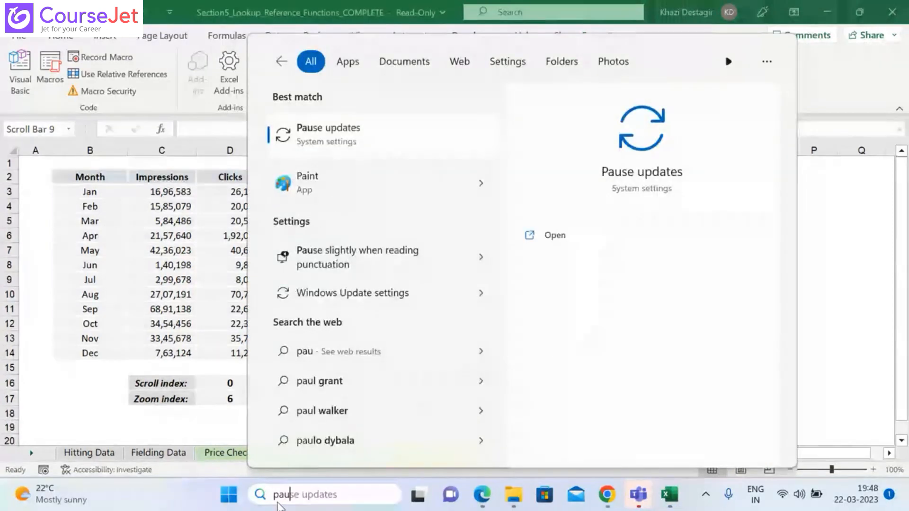
{"action": "key", "text": "BackSpace"}
{"action": "key", "text": "BackSpace"}
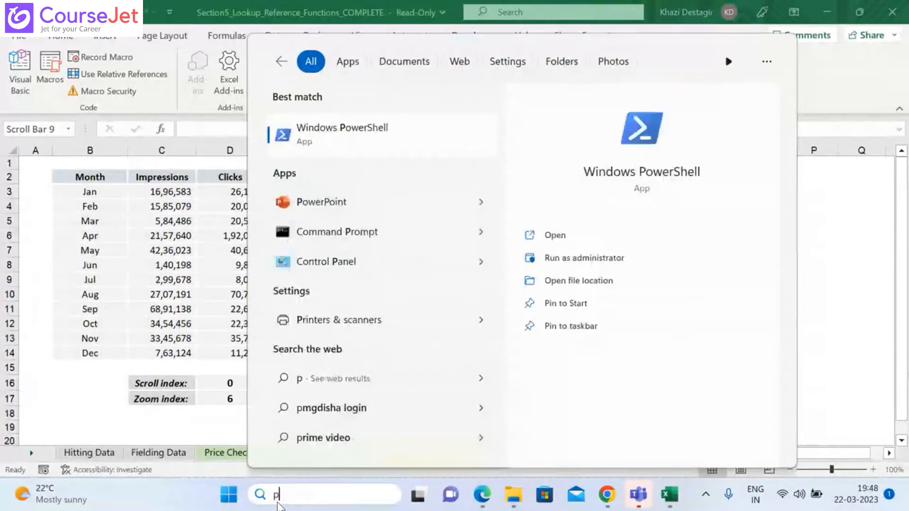
{"action": "type", "text": "p"}
{"action": "key", "text": "BackSpace"}
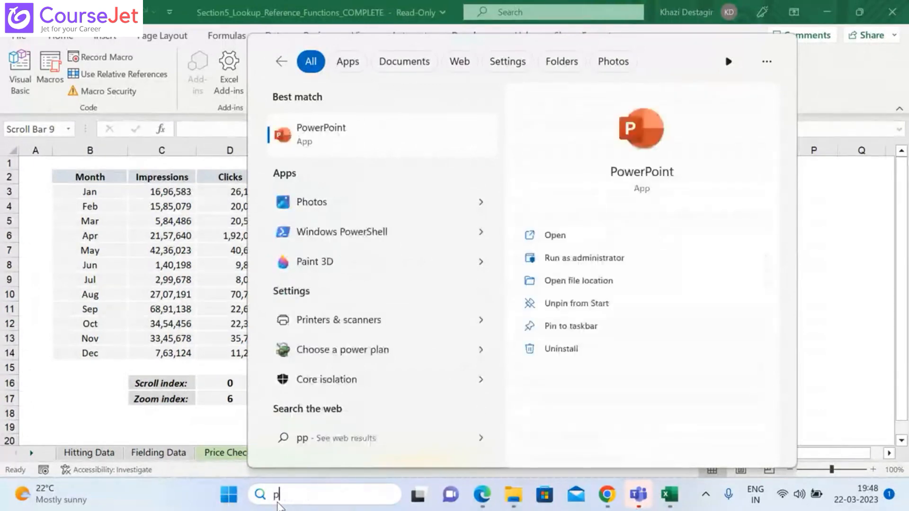
{"action": "type", "text": "aint"}
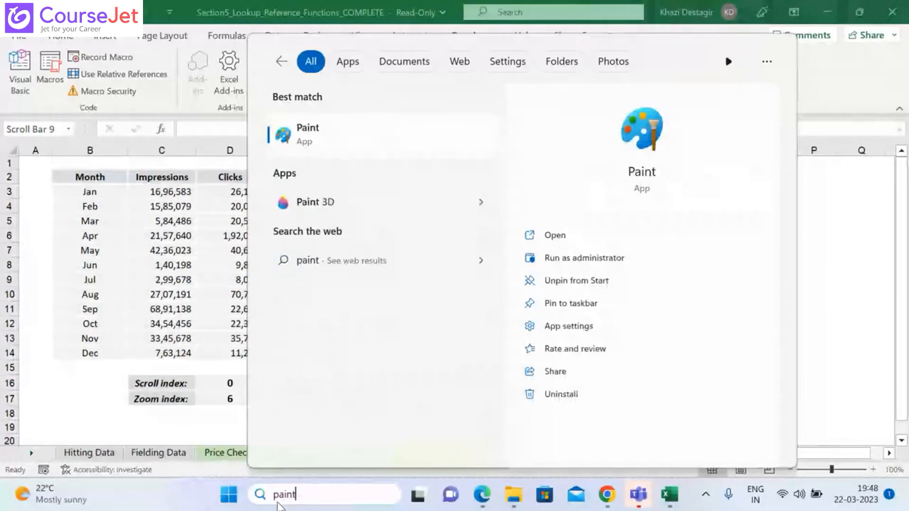
{"action": "key", "text": "Return"}
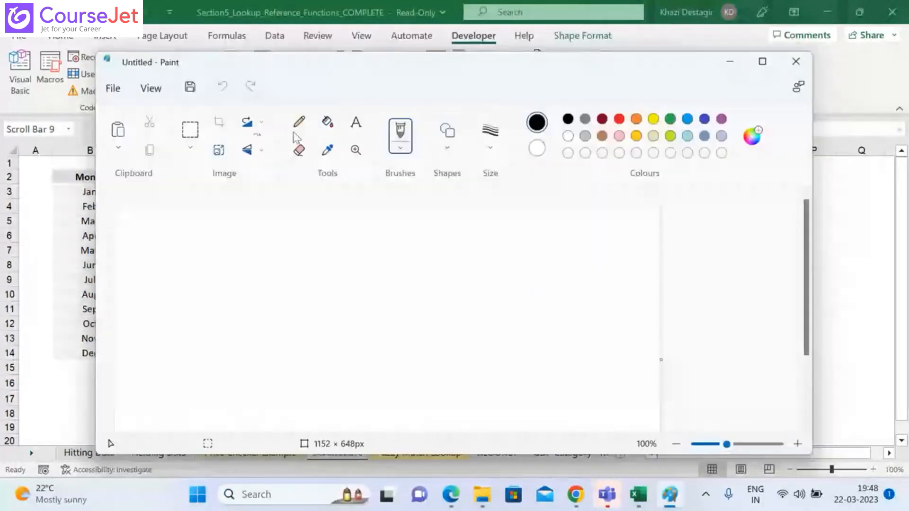
{"action": "left_click", "coordinate": [763, 62]}
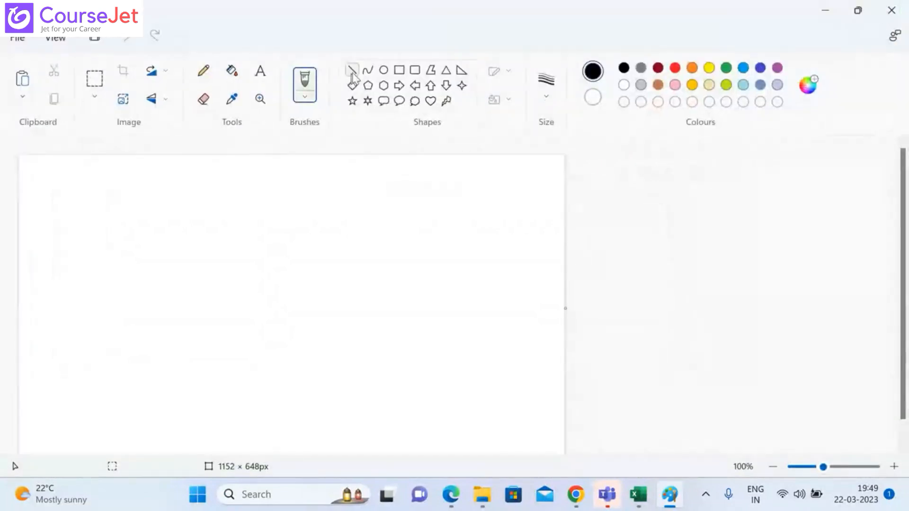
Step: Draw chart axes with the Line tool: a vertical line about 256 px long and a horizontal one about 386 px long from its lower end
{"action": "left_click", "coordinate": [351, 69]}
{"action": "mouse_move", "coordinate": [126, 211]}
{"action": "left_mouse_down"}
{"action": "mouse_move", "coordinate": [134, 318]}
{"action": "mouse_move", "coordinate": [126, 332]}
{"action": "left_mouse_up"}
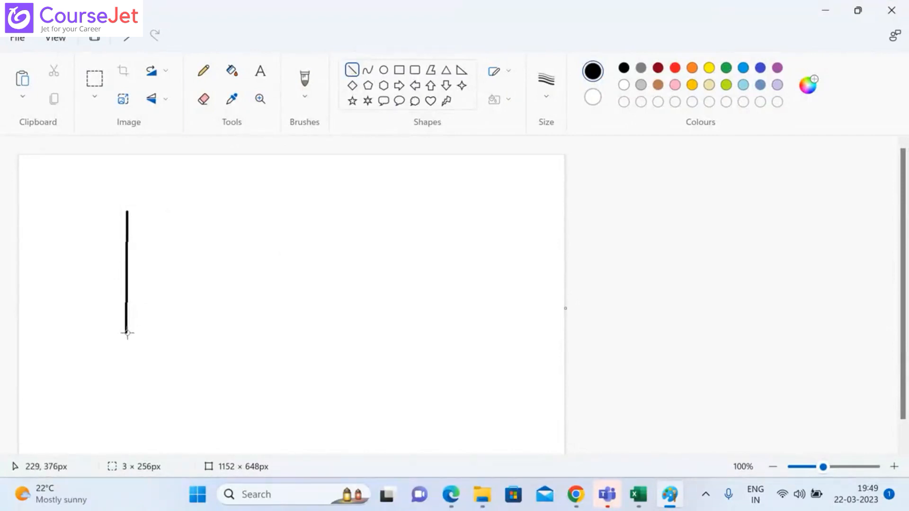
{"action": "mouse_move", "coordinate": [126, 332]}
{"action": "left_mouse_down"}
{"action": "mouse_move", "coordinate": [314, 329]}
{"action": "mouse_move", "coordinate": [313, 338]}
{"action": "mouse_move", "coordinate": [311, 331]}
{"action": "left_mouse_up"}
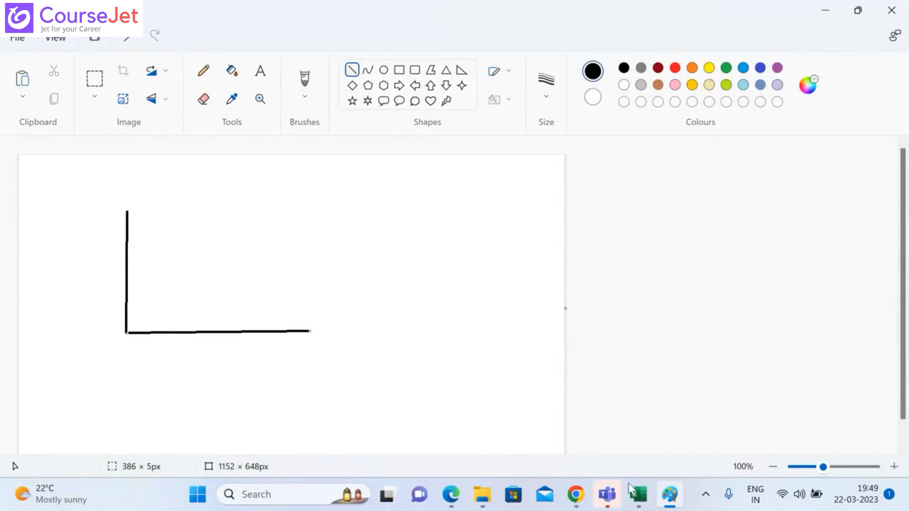
Step: Switch back to the Section5 workbook in Excel and give the Scroll bar a maximum value of 6 and a link to cell D16
{"action": "mouse_move", "coordinate": [638, 494]}
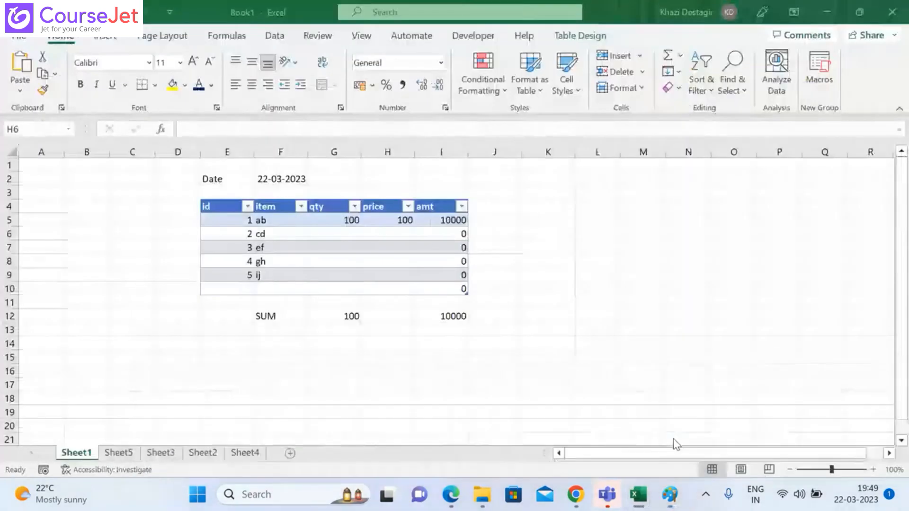
{"action": "left_click", "coordinate": [525, 426]}
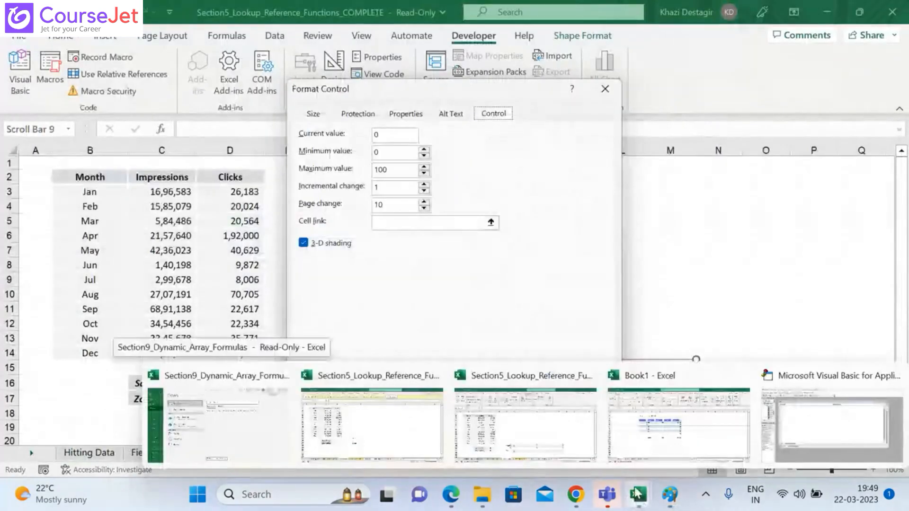
{"action": "double_click", "coordinate": [384, 169]}
{"action": "type", "text": "6"}
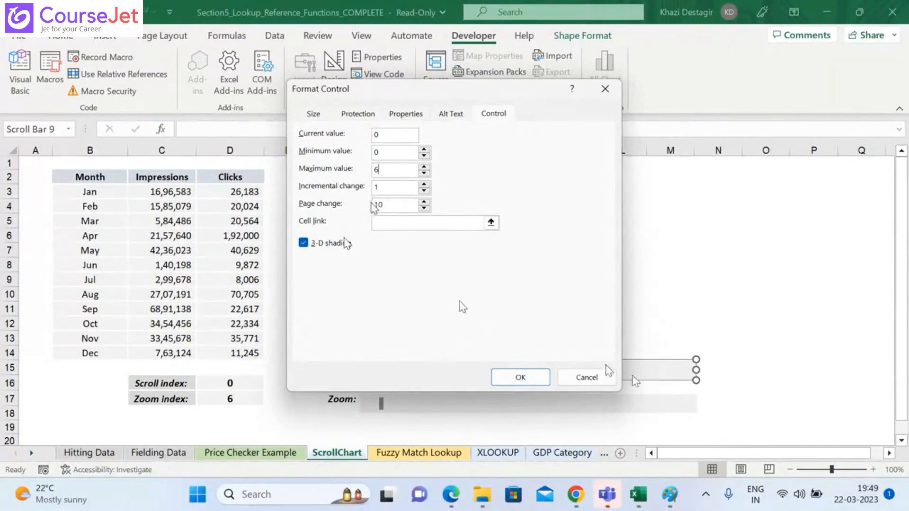
{"action": "left_click", "coordinate": [490, 222]}
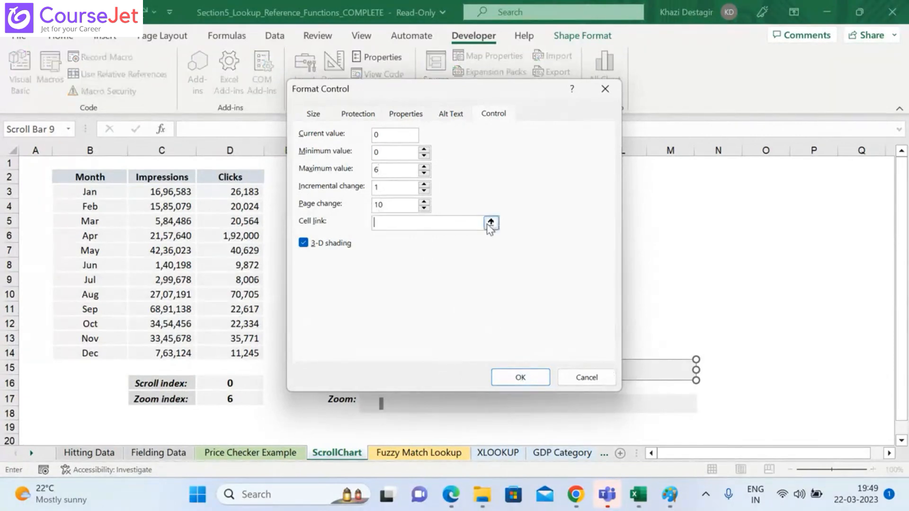
{"action": "left_click", "coordinate": [231, 382]}
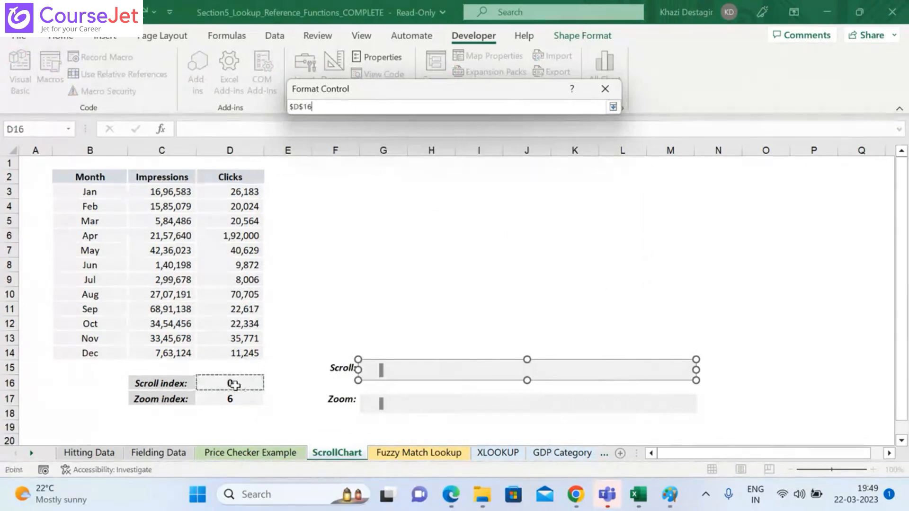
{"action": "left_click", "coordinate": [613, 106]}
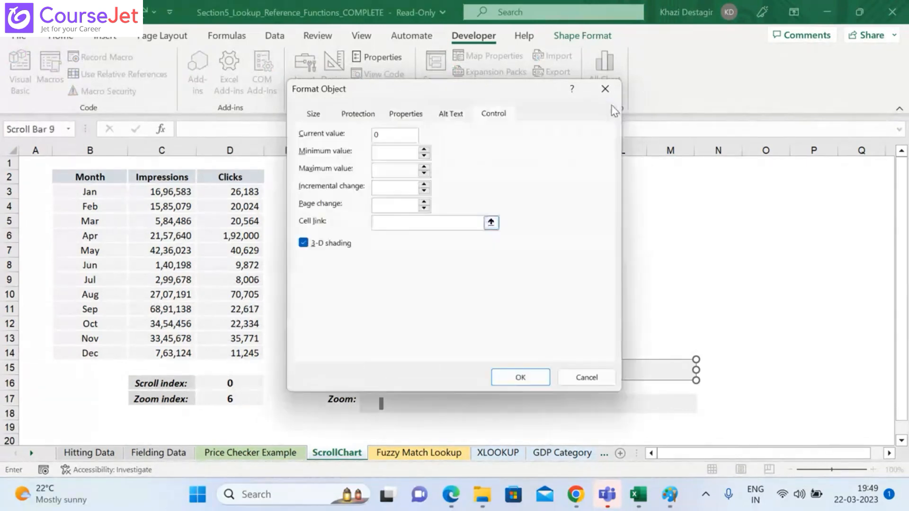
{"action": "left_click", "coordinate": [528, 380]}
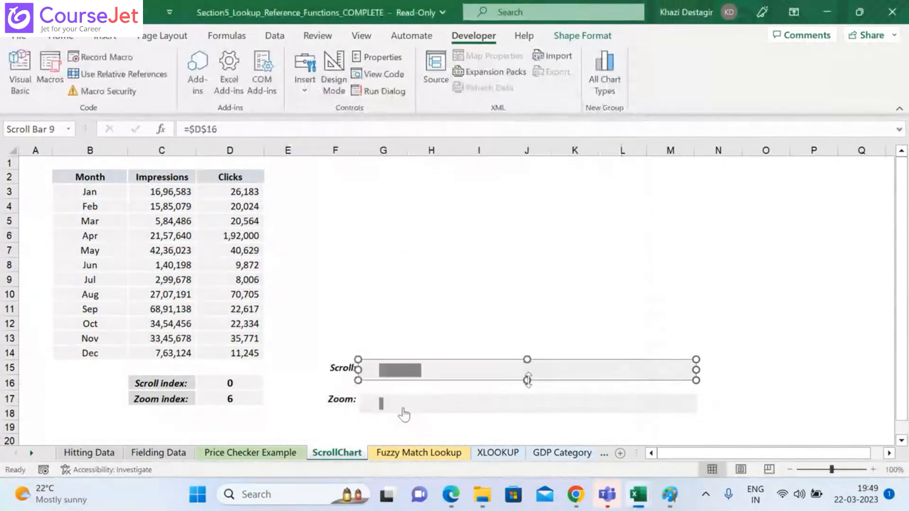
Step: Format the Zoom scroll bar with a maximum value of 6 and a cell link to D17
{"action": "right_click", "coordinate": [393, 403]}
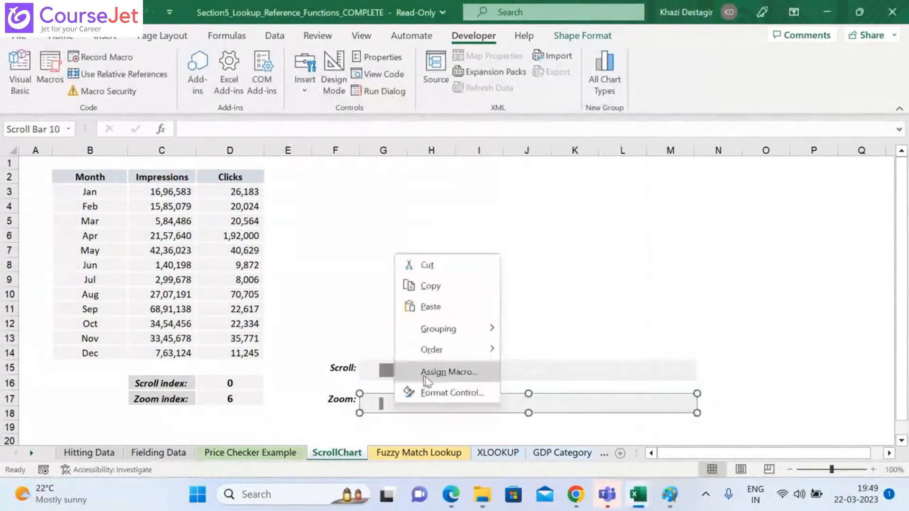
{"action": "left_click", "coordinate": [422, 393]}
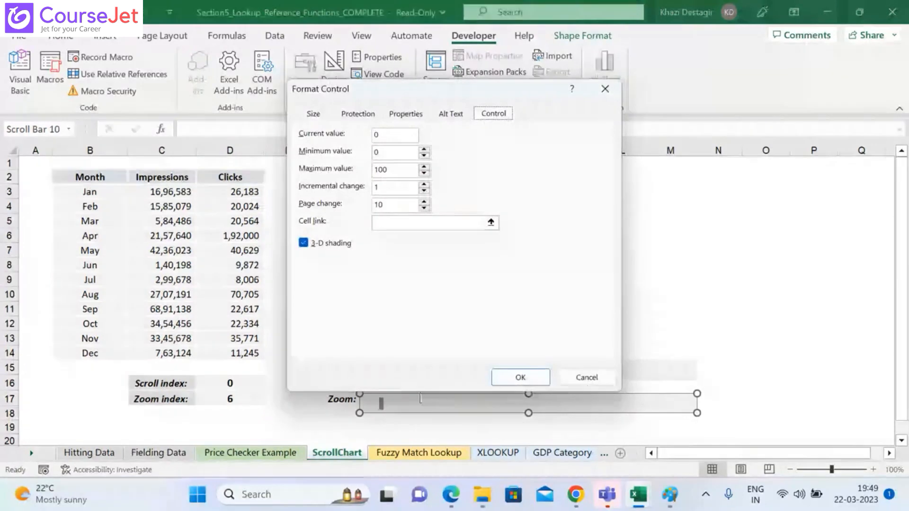
{"action": "left_click", "coordinate": [381, 171]}
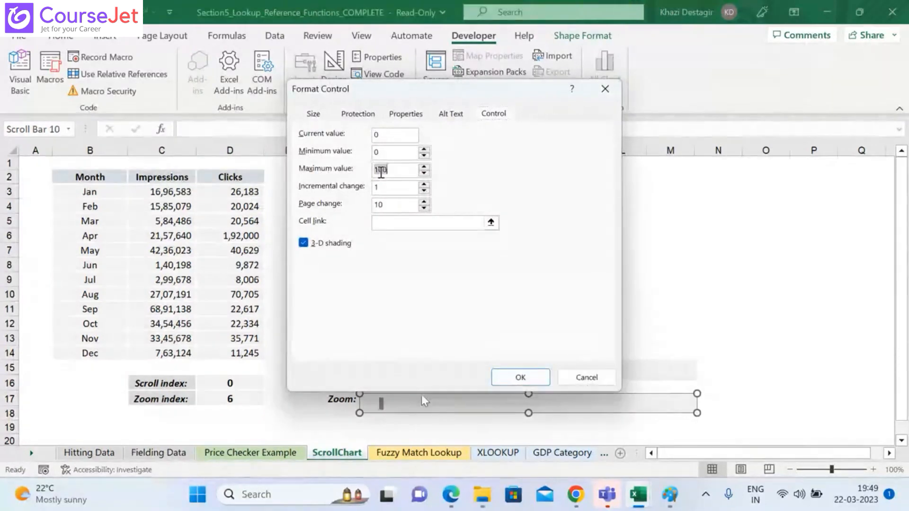
{"action": "type", "text": "6"}
{"action": "key", "text": "ctrl+z"}
{"action": "type", "text": "6"}
{"action": "left_click", "coordinate": [491, 223]}
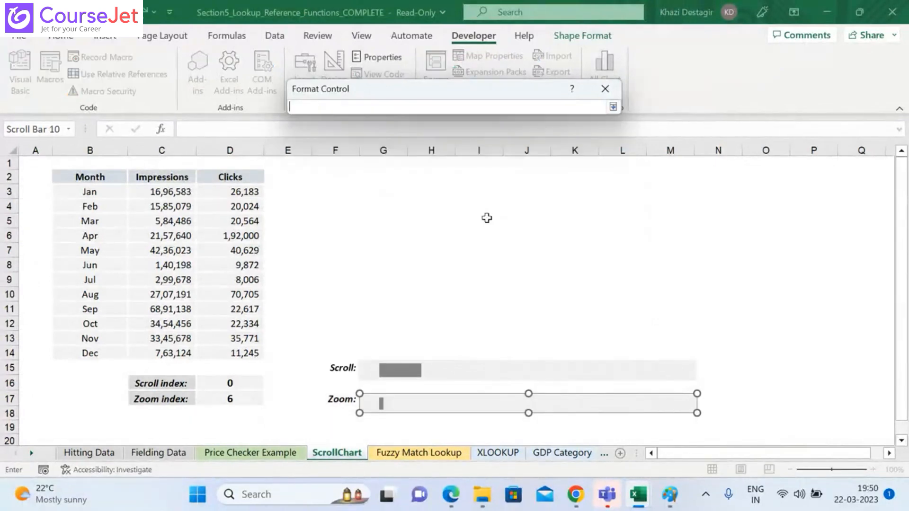
{"action": "left_click", "coordinate": [221, 401]}
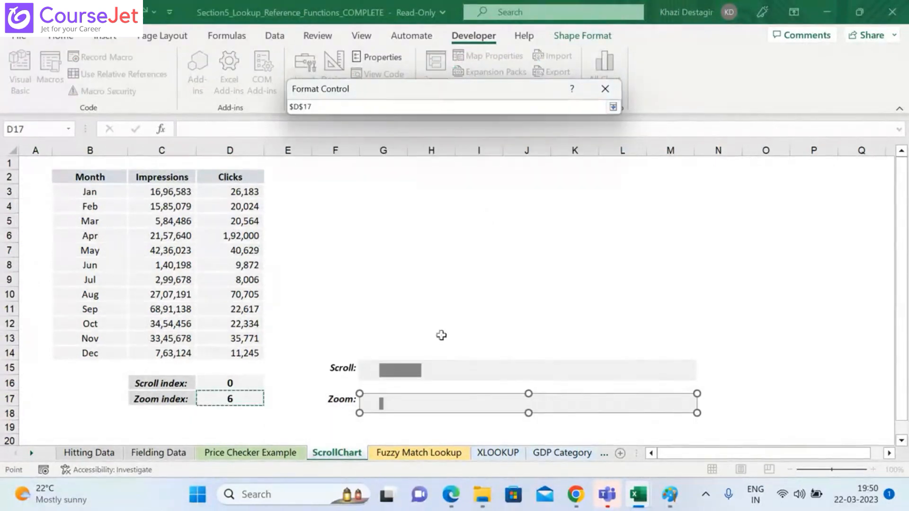
{"action": "left_click", "coordinate": [613, 107]}
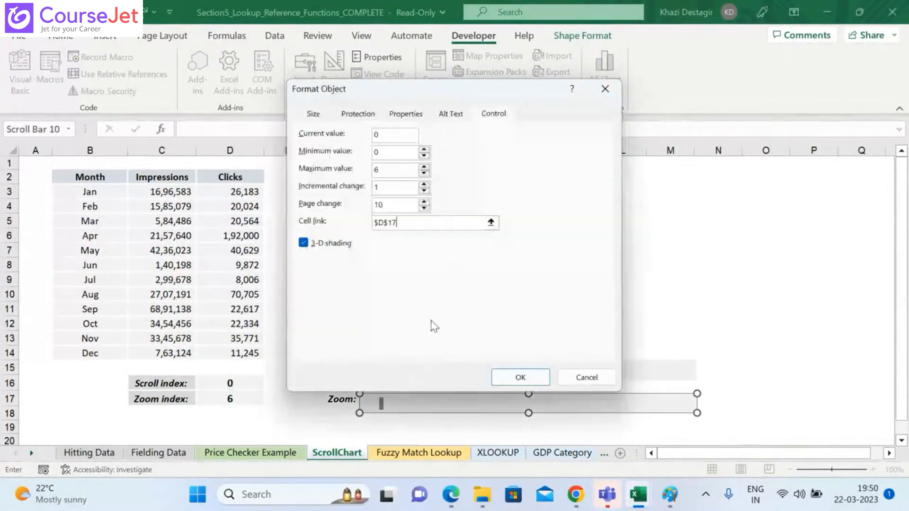
{"action": "left_click", "coordinate": [504, 381]}
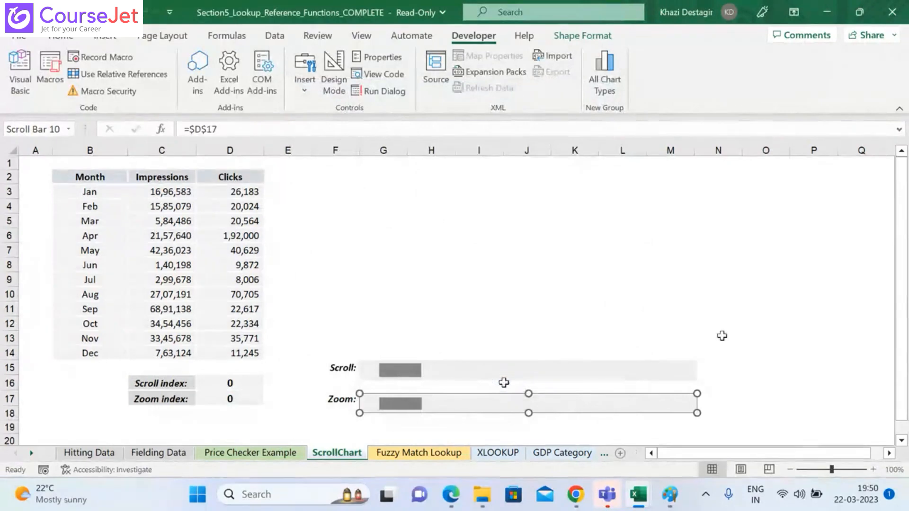
Step: Test the Zoom scroll bar by stepping it up to 6 and back down to 2
{"action": "left_click", "coordinate": [719, 336]}
{"action": "left_click", "coordinate": [692, 405]}
{"action": "left_click", "coordinate": [691, 405]}
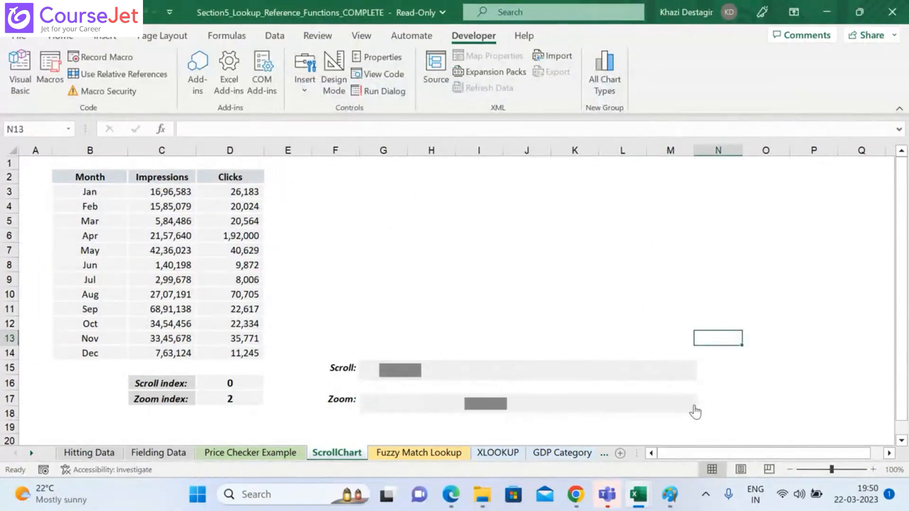
{"action": "left_click", "coordinate": [692, 405]}
{"action": "left_click", "coordinate": [692, 405]}
{"action": "left_click", "coordinate": [692, 405]}
{"action": "left_click", "coordinate": [693, 407]}
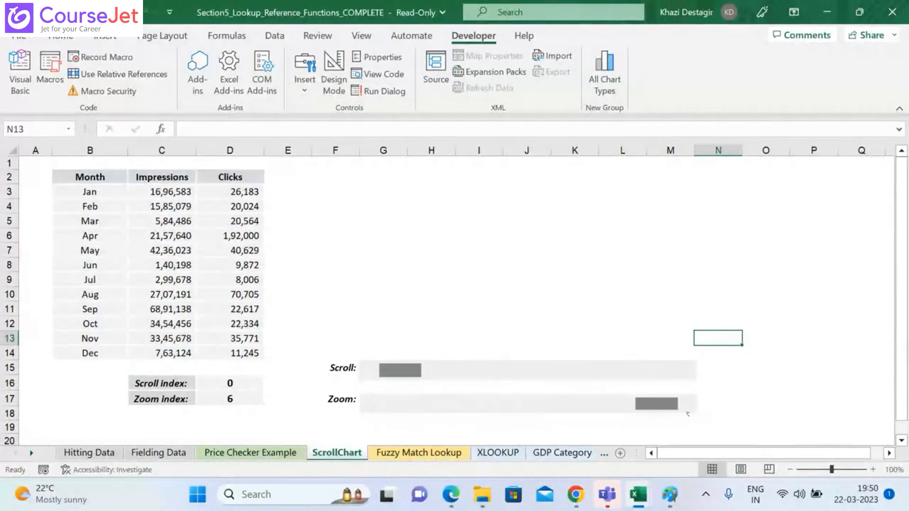
{"action": "left_click", "coordinate": [367, 405]}
{"action": "left_click", "coordinate": [366, 405]}
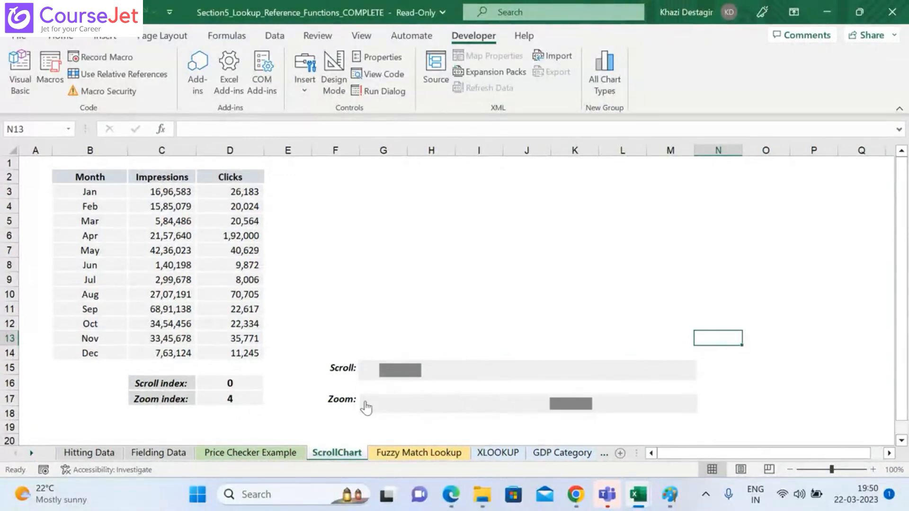
{"action": "left_click", "coordinate": [366, 405]}
{"action": "left_click", "coordinate": [366, 405]}
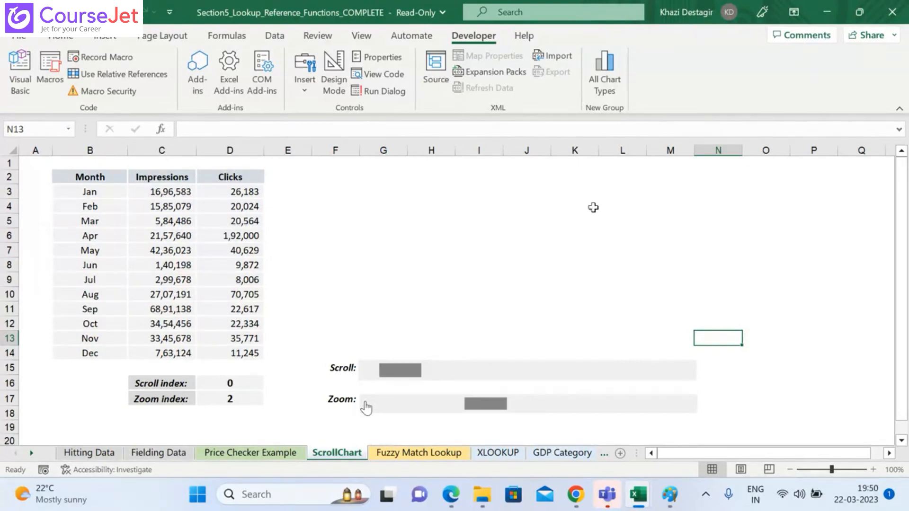
Step: Delete the defined names scrollindex, Xvalues, Yvalues and zoomindex from the workbook
{"action": "left_click", "coordinate": [218, 36]}
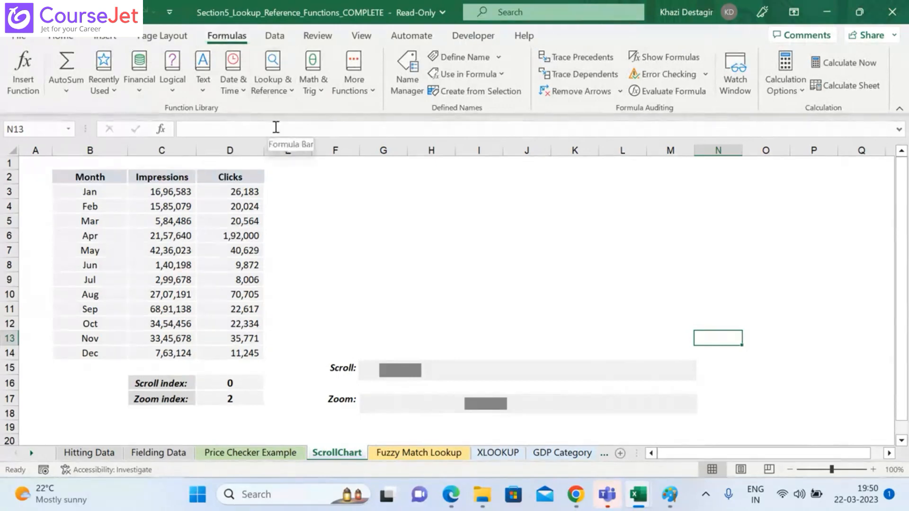
{"action": "left_click", "coordinate": [410, 84]}
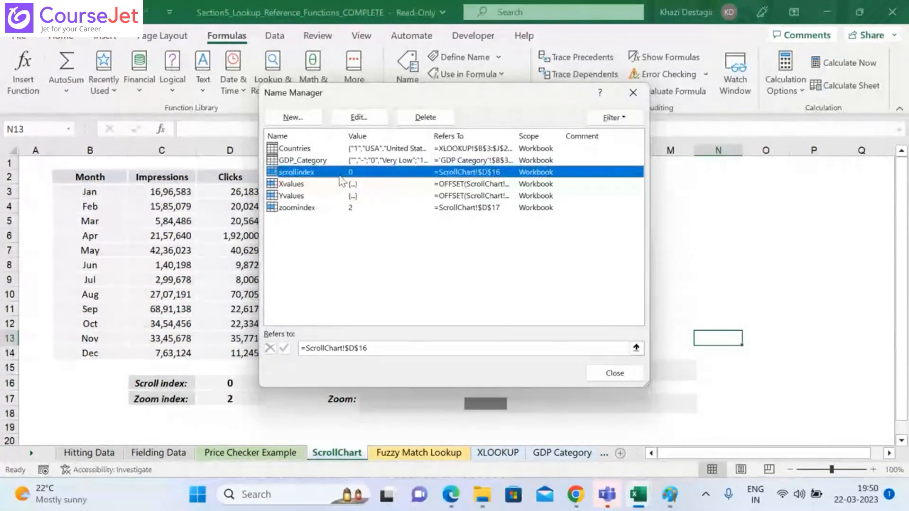
{"action": "key", "text": "Delete"}
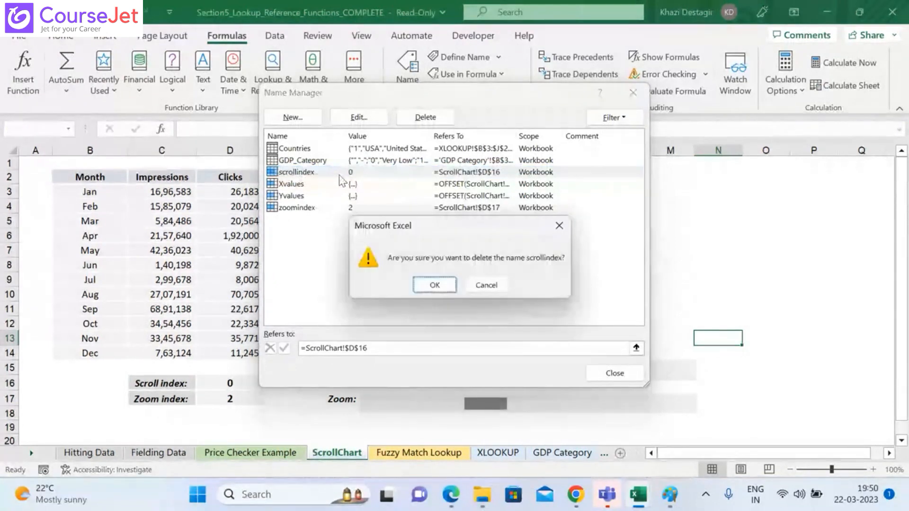
{"action": "left_click", "coordinate": [442, 283]}
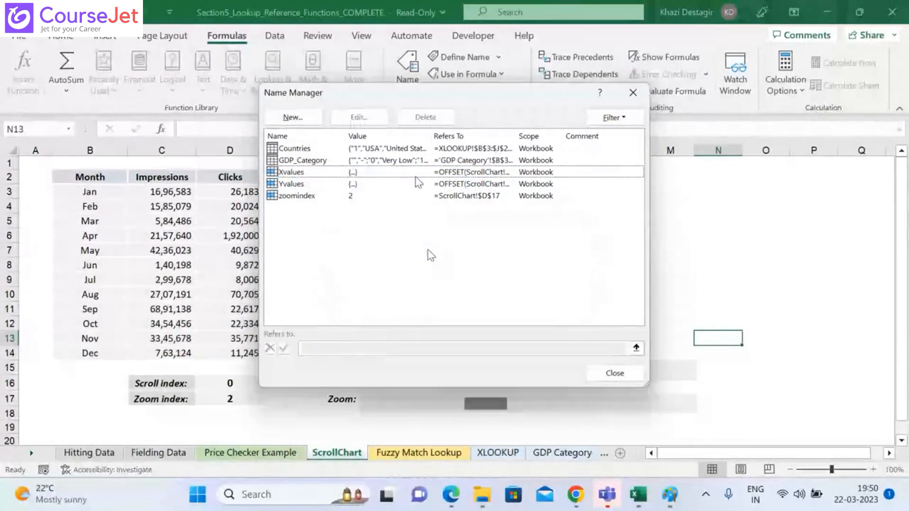
{"action": "key", "text": "Delete"}
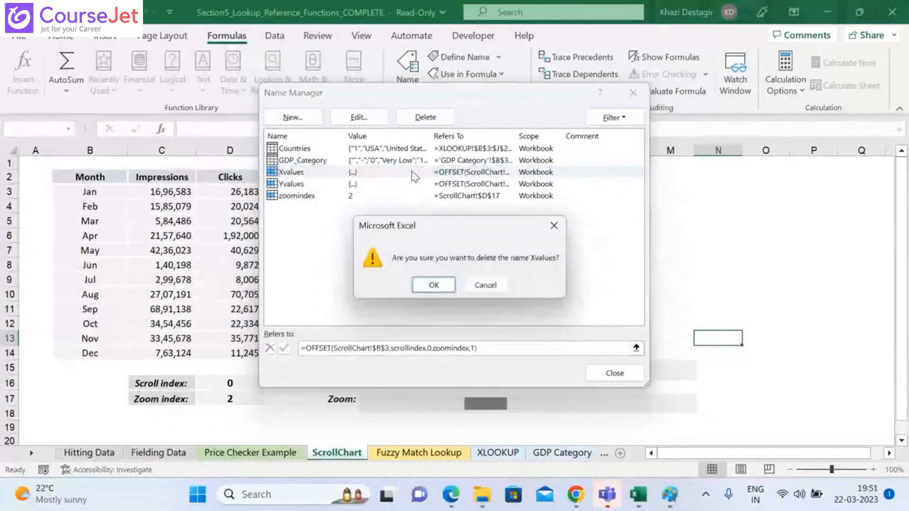
{"action": "left_click", "coordinate": [434, 285]}
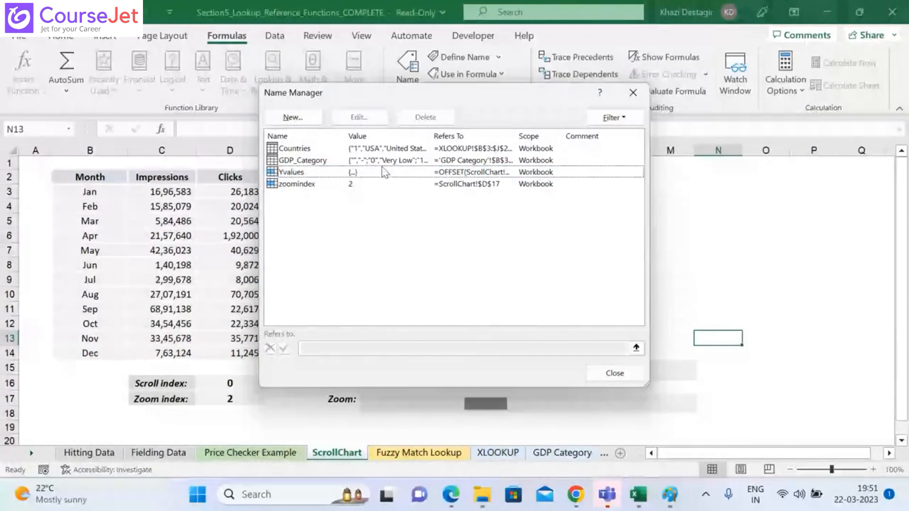
{"action": "key", "text": "Delete"}
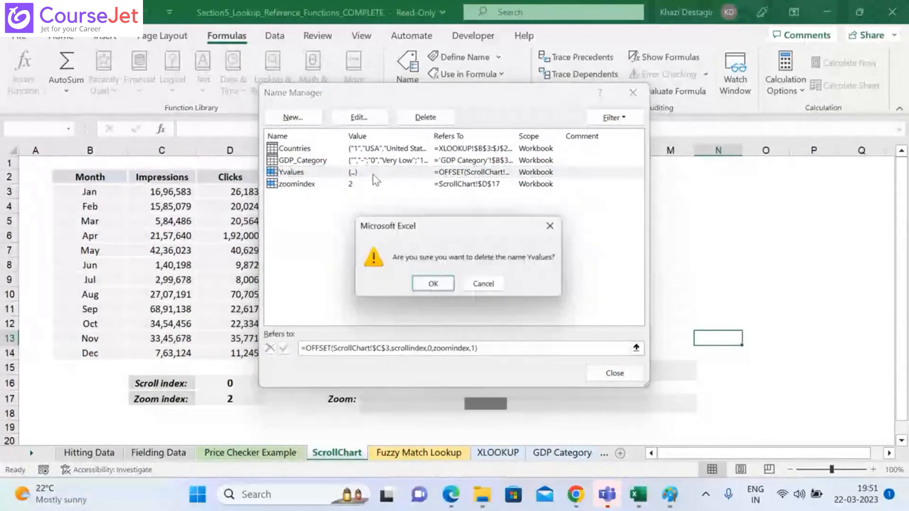
{"action": "left_click", "coordinate": [447, 286]}
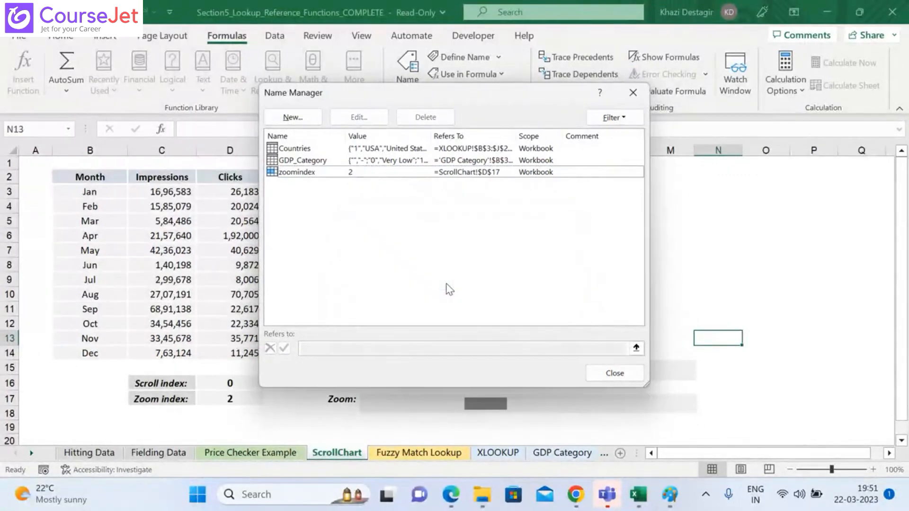
{"action": "left_click", "coordinate": [374, 174]}
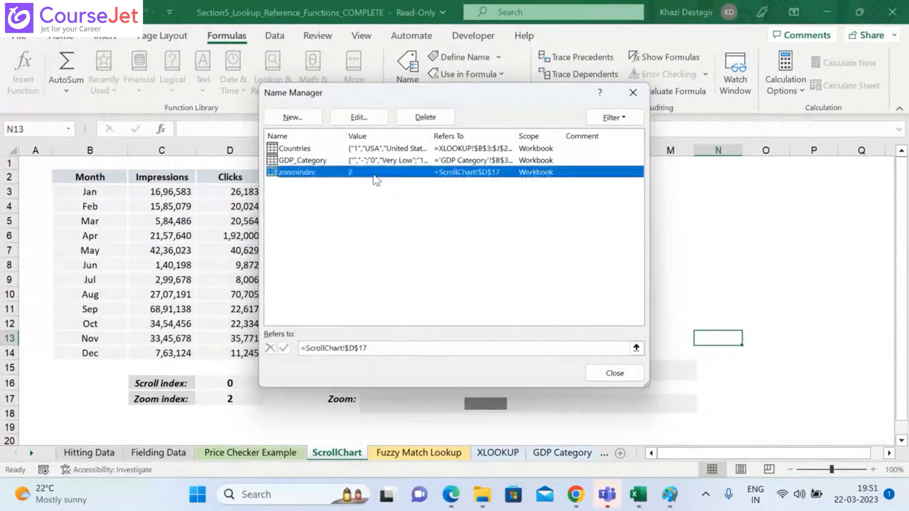
{"action": "key", "text": "Delete"}
{"action": "left_click", "coordinate": [443, 286]}
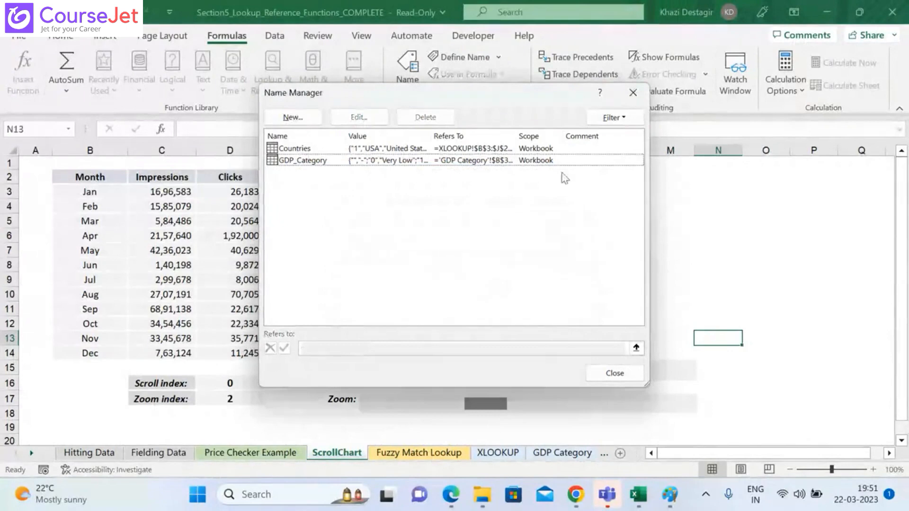
{"action": "left_click", "coordinate": [529, 161]}
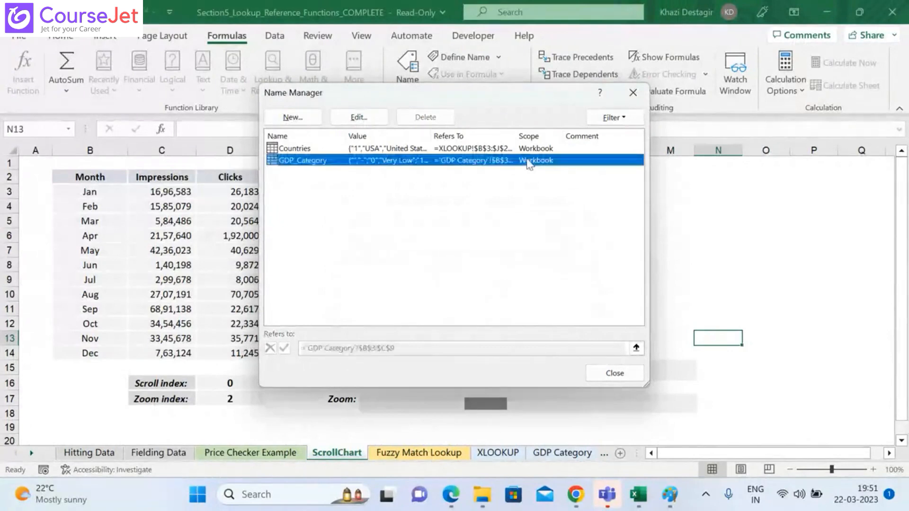
{"action": "left_click", "coordinate": [355, 117]}
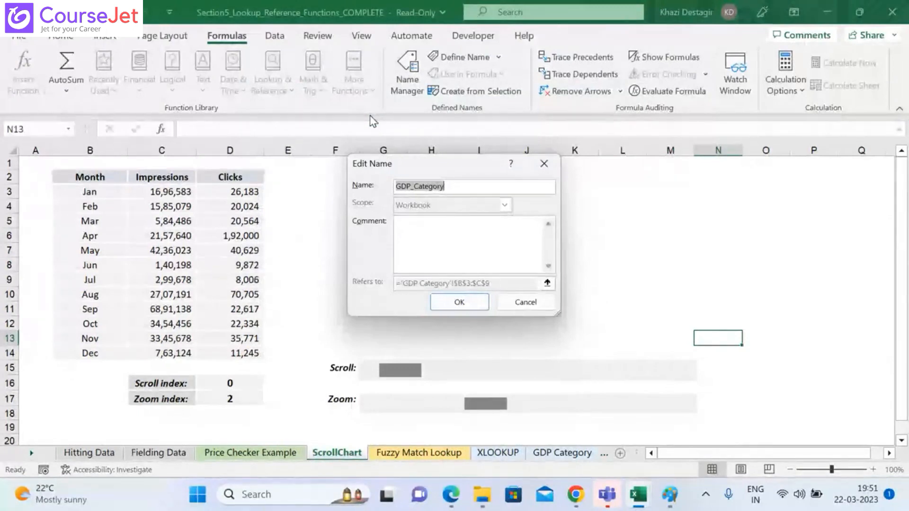
{"action": "left_click", "coordinate": [469, 302]}
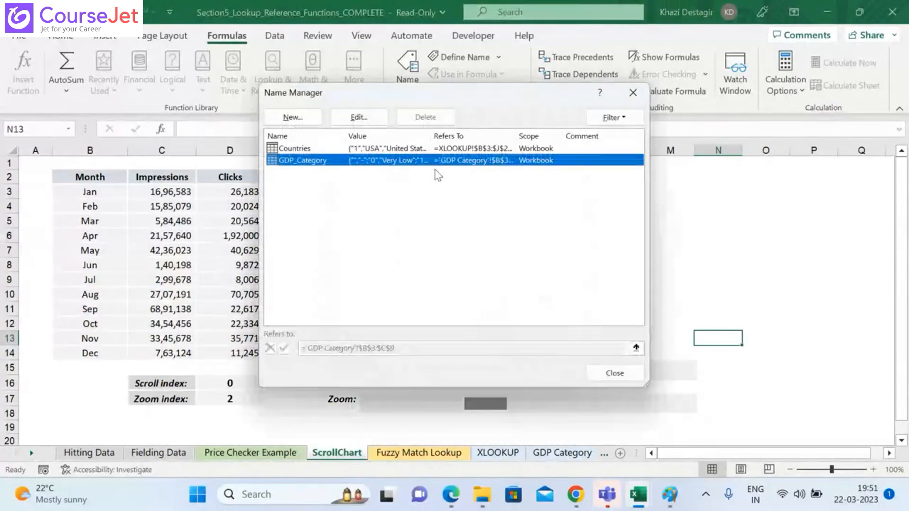
Step: Define a workbook-scoped name scrollindex that refers to cell D16 on the ScrollChart sheet
{"action": "left_click", "coordinate": [314, 119]}
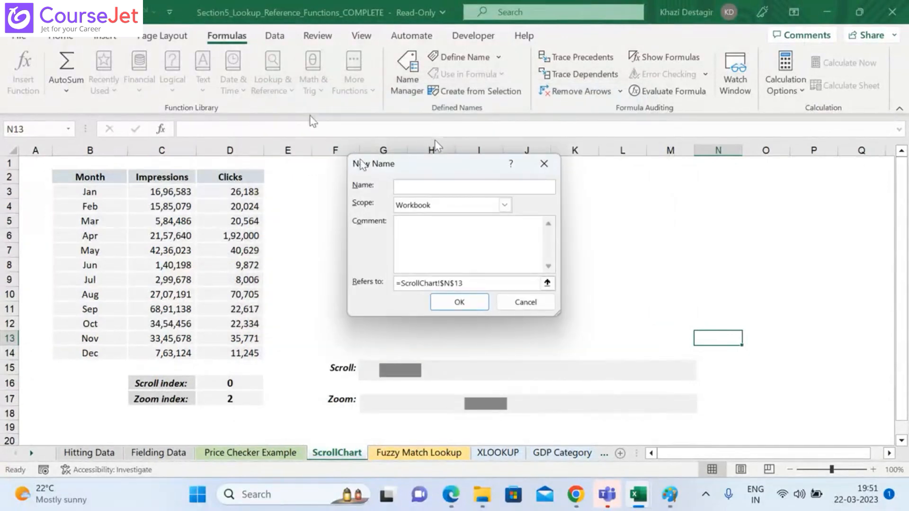
{"action": "type", "text": "scrollindex"}
{"action": "left_click", "coordinate": [547, 283]}
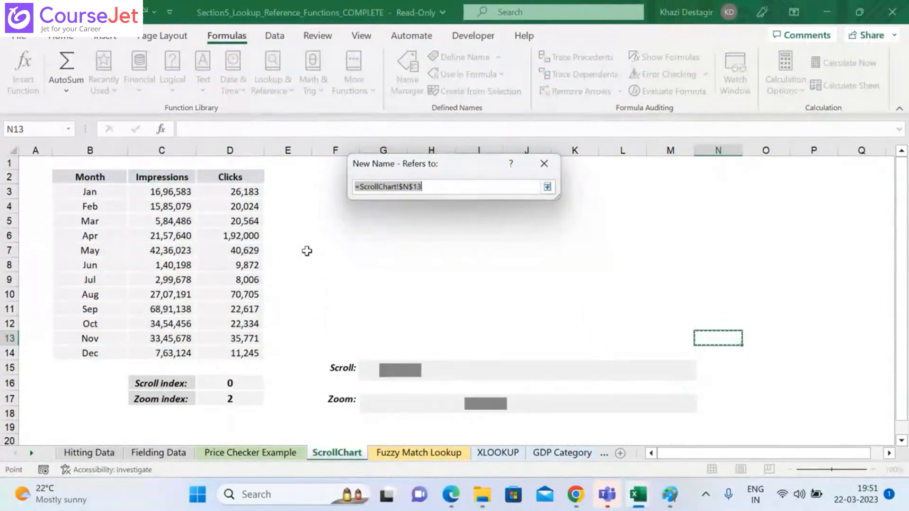
{"action": "left_click", "coordinate": [547, 188]}
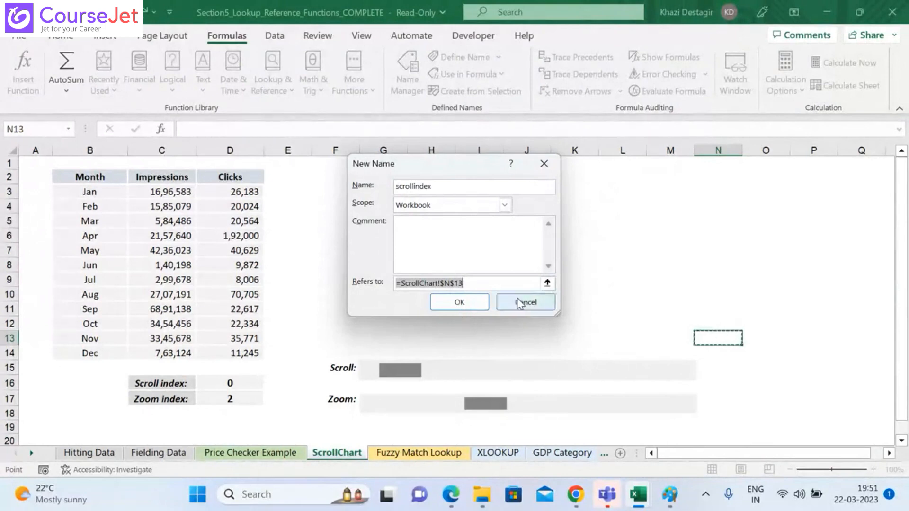
{"action": "left_click", "coordinate": [545, 288]}
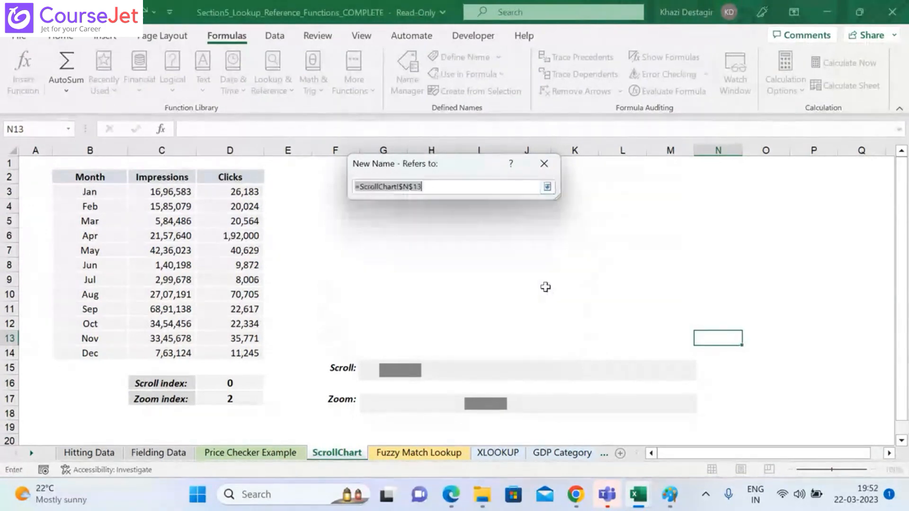
{"action": "left_click", "coordinate": [242, 383]}
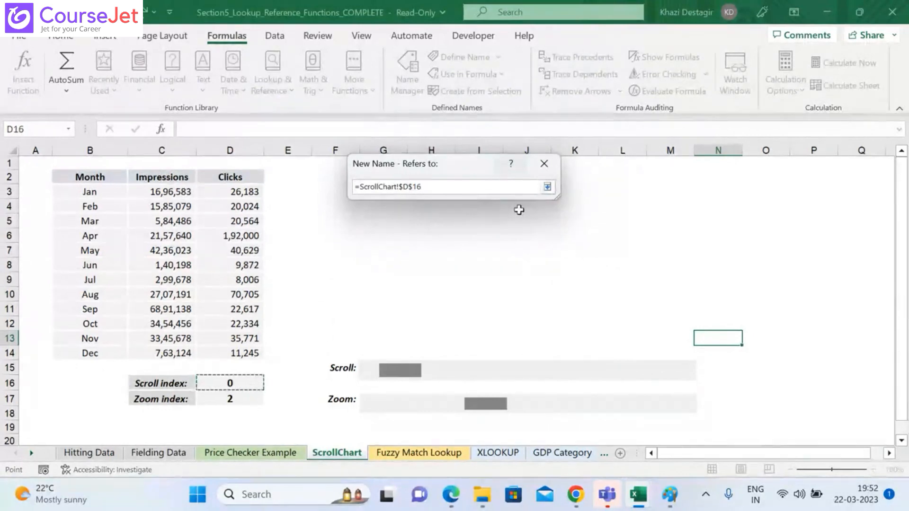
{"action": "left_click", "coordinate": [547, 186]}
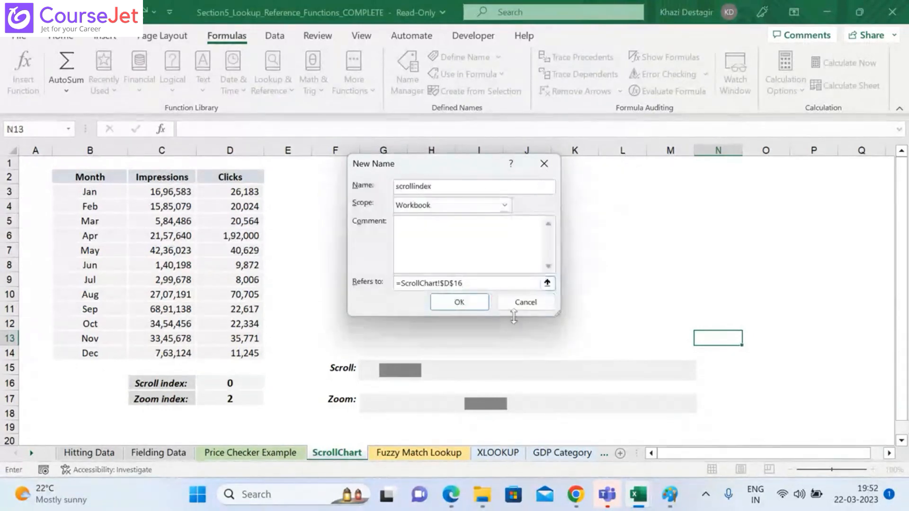
{"action": "left_click", "coordinate": [472, 306]}
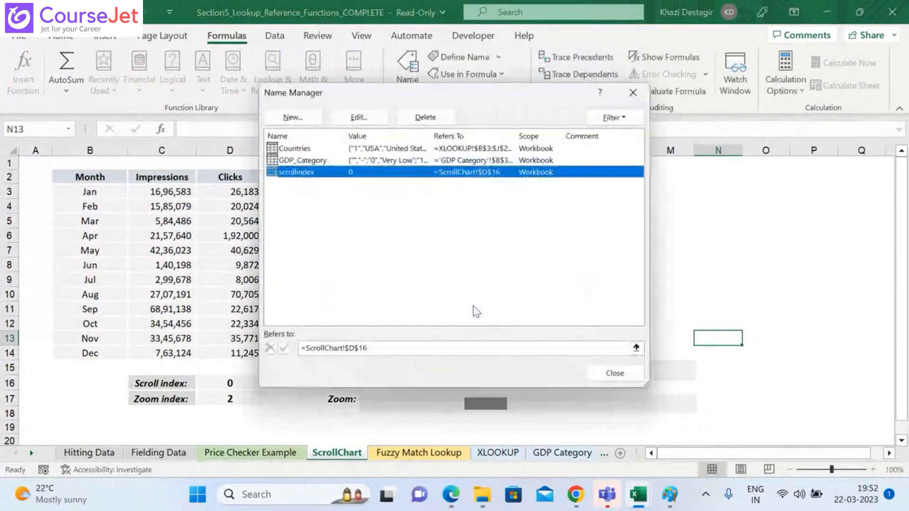
Step: Define a workbook-scoped name zoomindex that refers to cell D17 on the ScrollChart sheet
{"action": "left_click", "coordinate": [298, 116]}
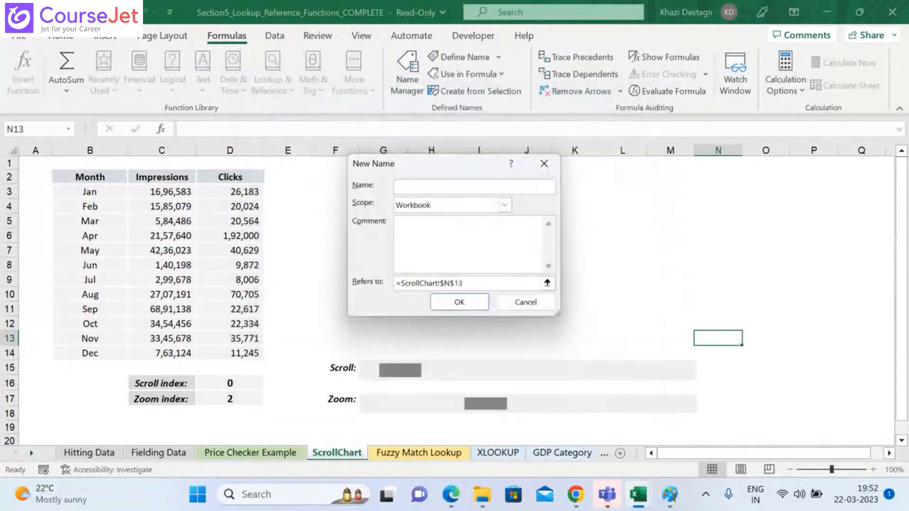
{"action": "type", "text": "zoomindex"}
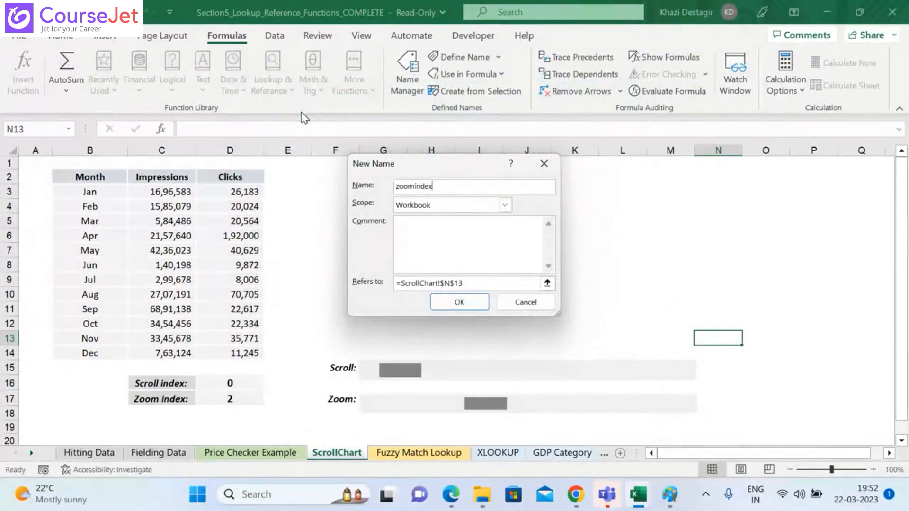
{"action": "left_click", "coordinate": [547, 283]}
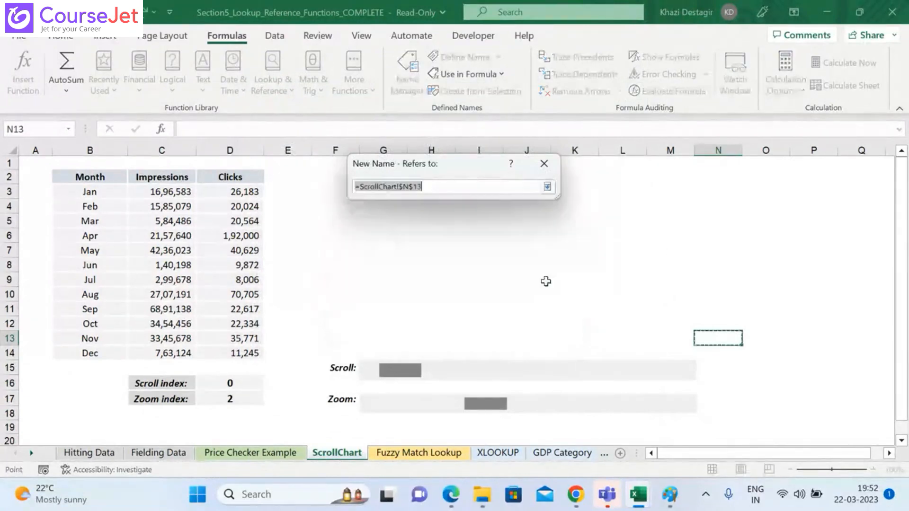
{"action": "left_click", "coordinate": [243, 398]}
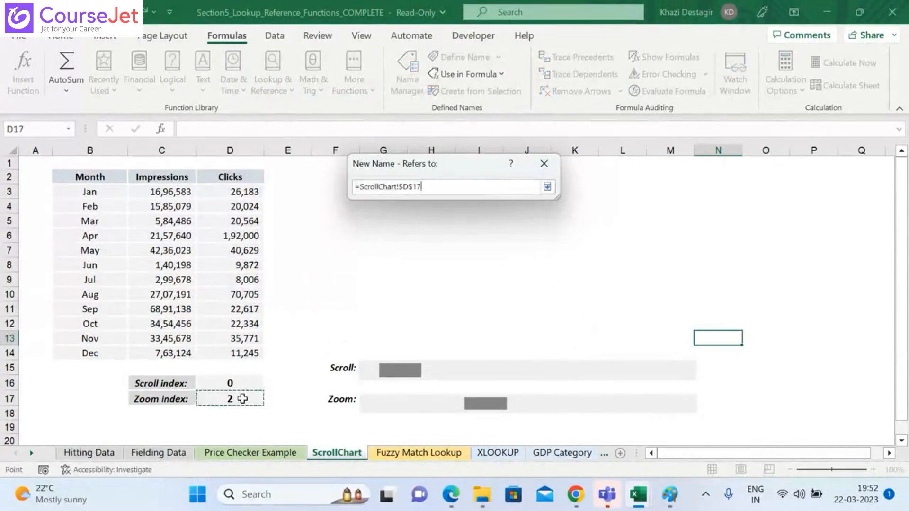
{"action": "left_click", "coordinate": [547, 187]}
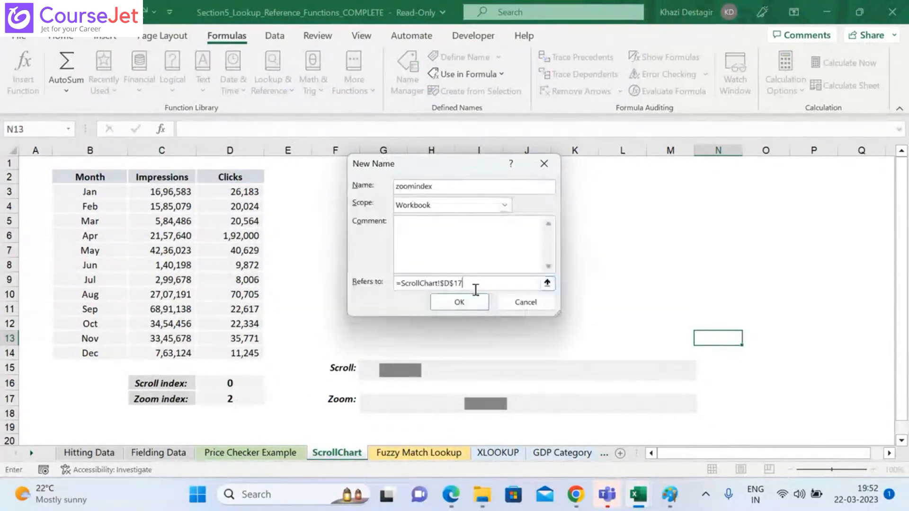
{"action": "left_click", "coordinate": [467, 307]}
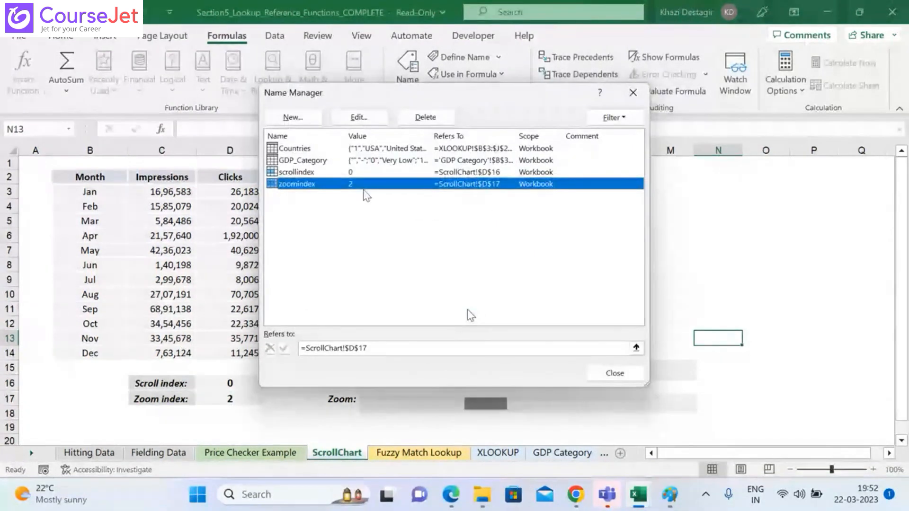
Step: Start a new name Xvalues whose reference is an OFFSET formula with the month range $B$3:$B$14 as its first argument
{"action": "left_click", "coordinate": [303, 119]}
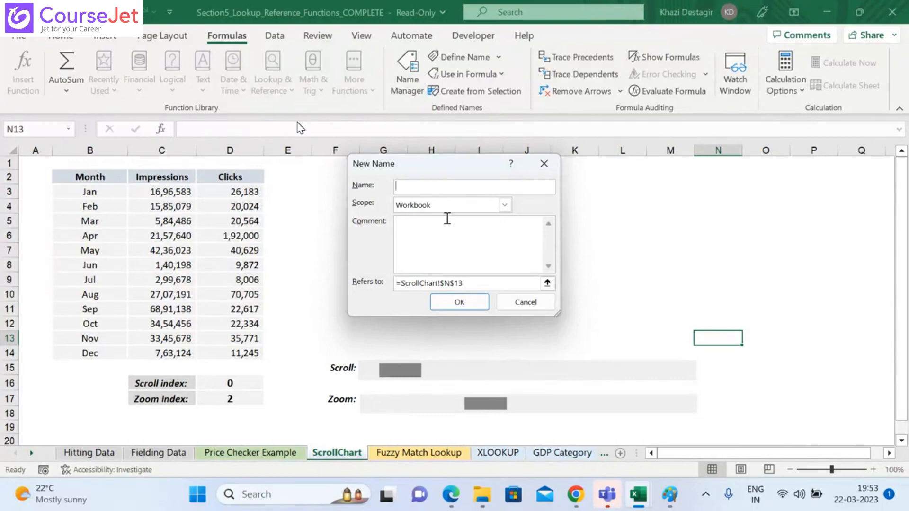
{"action": "type", "text": "Xvalues"}
{"action": "left_click_drag", "start_coordinate": [462, 283], "coordinate": [403, 283]}
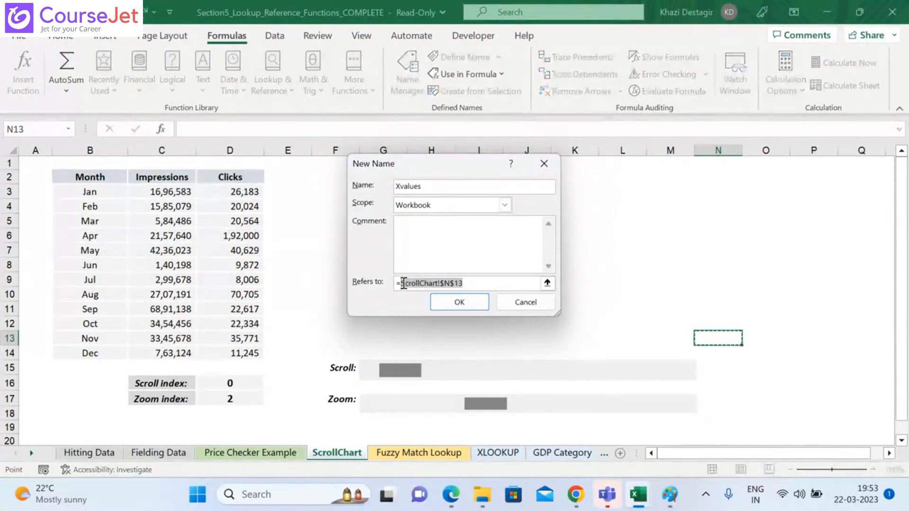
{"action": "type", "text": "OFFSET"}
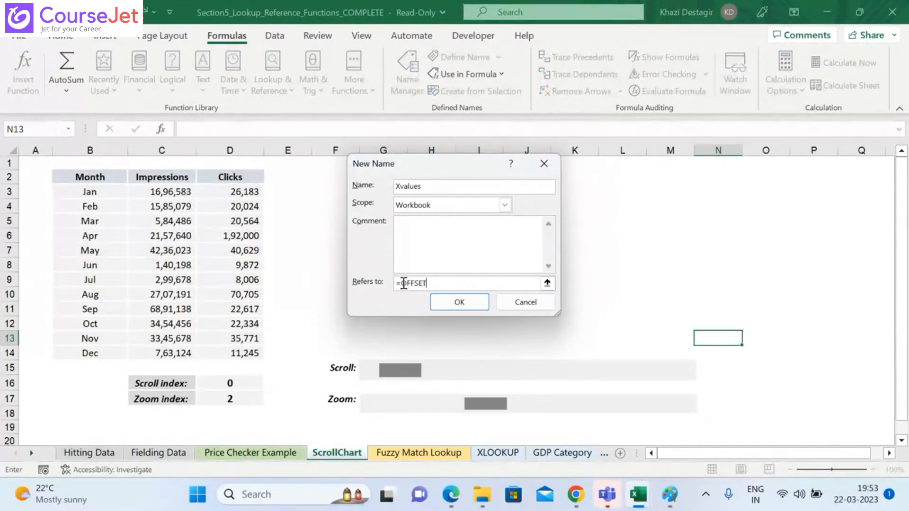
{"action": "type", "text": "("}
{"action": "left_click", "coordinate": [90, 191]}
{"action": "key", "text": "ctrl+shift+Down"}
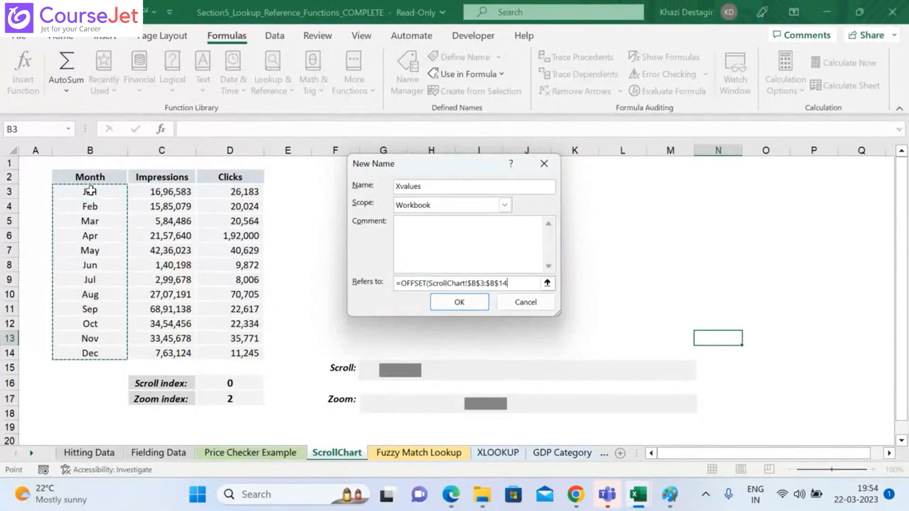
{"action": "type", "text": ","}
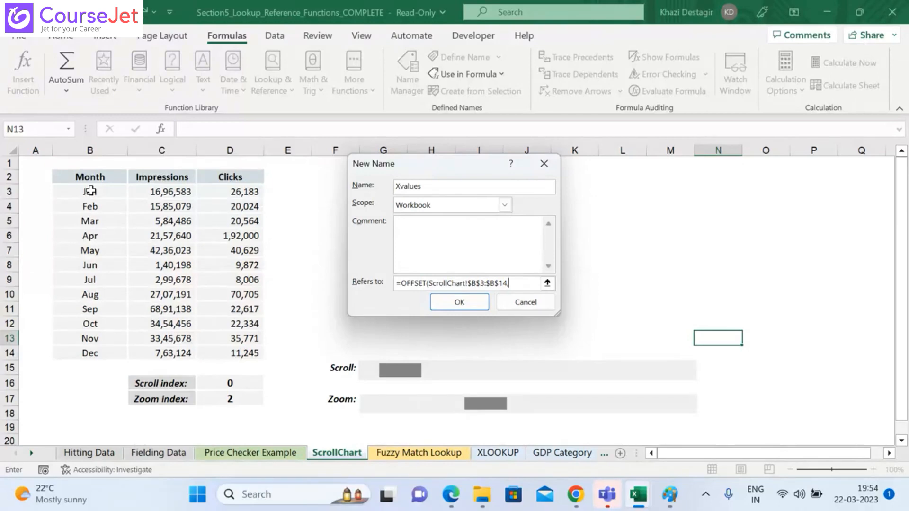
Step: Complete the Xvalues OFFSET formula with the arguments scrollindex, 0, zoomindex and 1, and save the name
{"action": "type", "text": "scrollindex"}
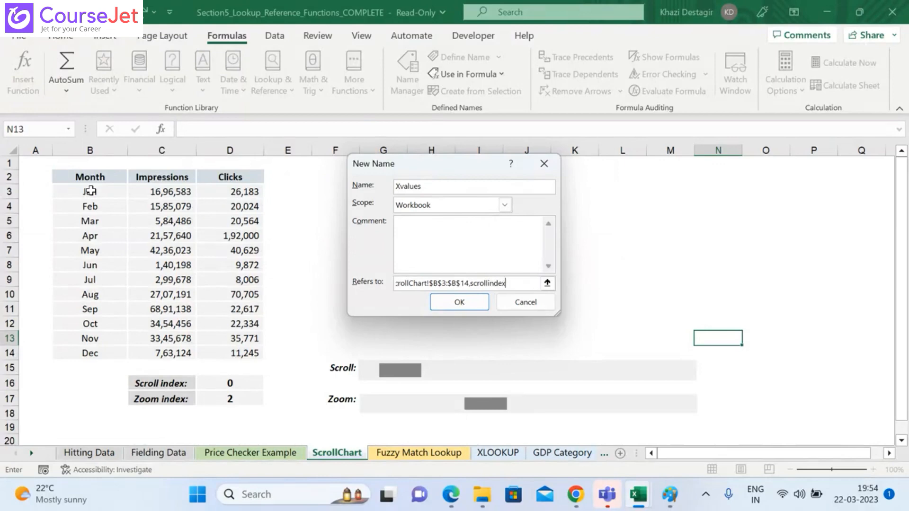
{"action": "type", "text": ","}
{"action": "type", "text": ",0,"}
{"action": "type", "text": "zommin"}
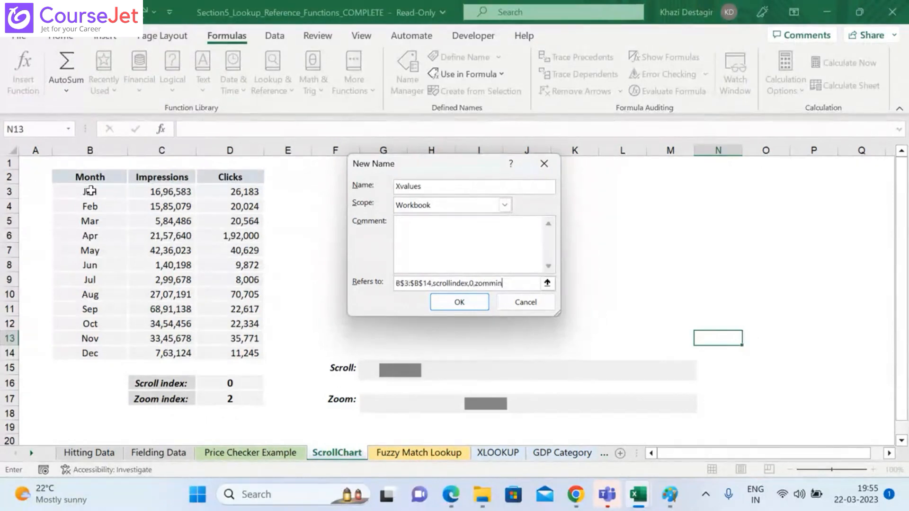
{"action": "key", "text": "BackSpace"}
{"action": "key", "text": "BackSpace"}
{"action": "key", "text": "BackSpace"}
{"action": "key", "text": "BackSpace"}
{"action": "type", "text": "omindex"}
{"action": "type", "text": ",1)"}
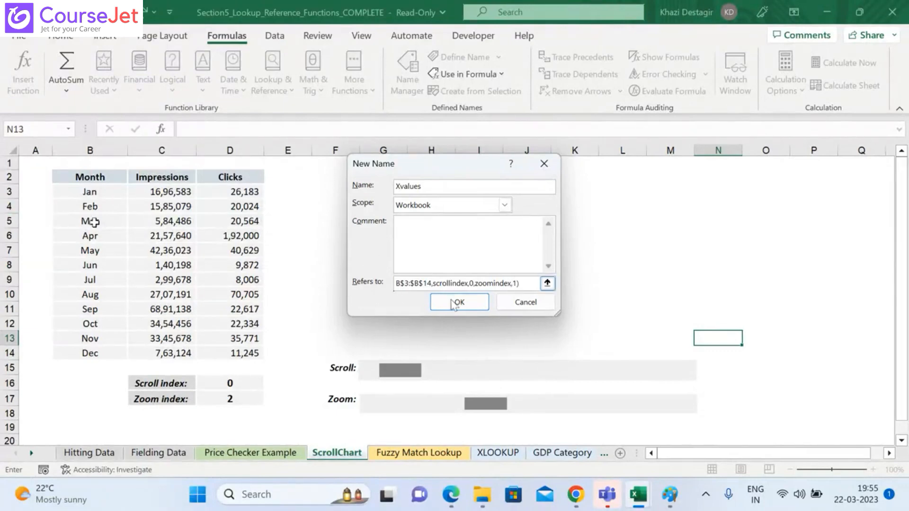
{"action": "left_click", "coordinate": [465, 306]}
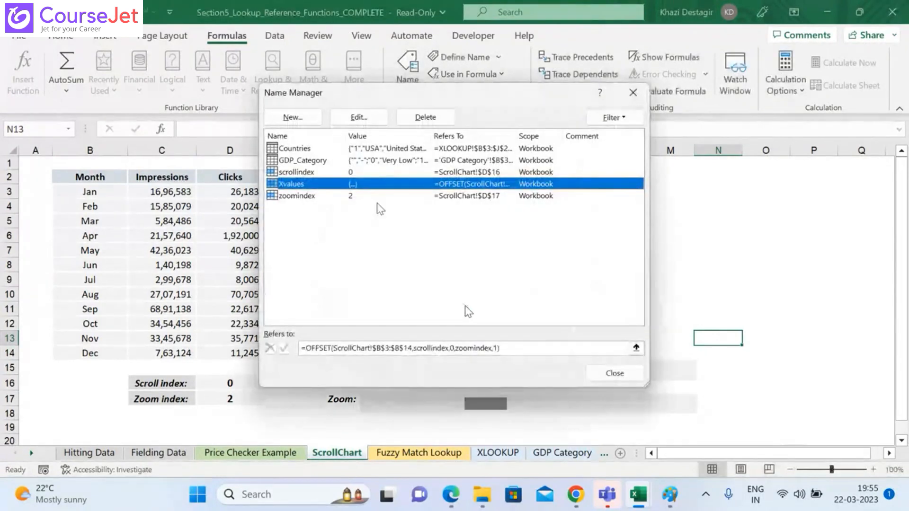
Step: Start a new workbook-scoped name Yvalues whose reference is an OFFSET formula with the first Impressions cell, $C$3, as its first argument
{"action": "left_click", "coordinate": [297, 116]}
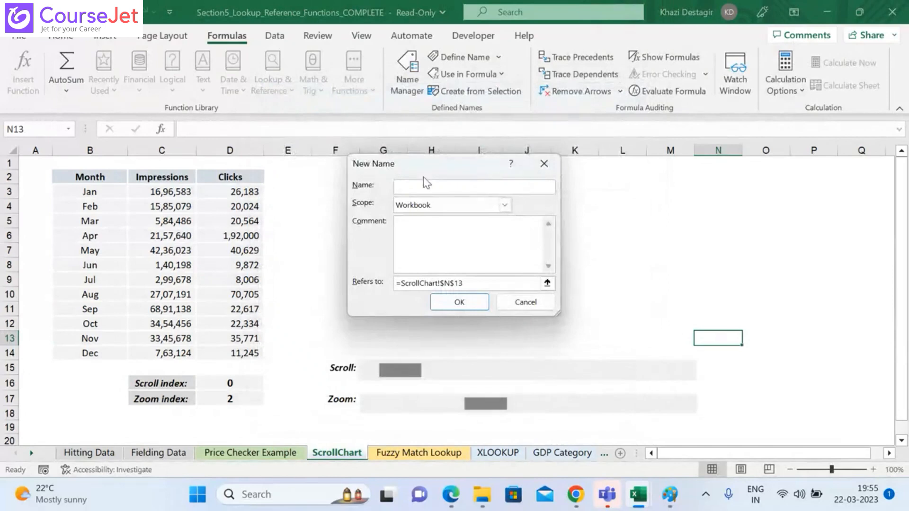
{"action": "type", "text": "Yvalues"}
{"action": "left_click", "coordinate": [503, 285]}
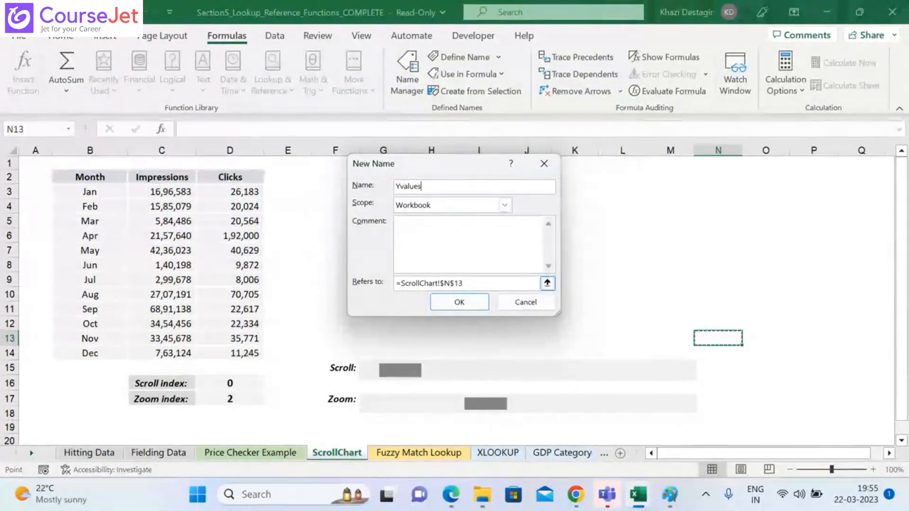
{"action": "key", "text": "BackSpace"}
{"action": "key", "text": "BackSpace"}
{"action": "key", "text": "BackSpace"}
{"action": "key", "text": "BackSpace"}
{"action": "key", "text": "BackSpace"}
{"action": "key", "text": "BackSpace"}
{"action": "key", "text": "BackSpace"}
{"action": "key", "text": "BackSpace"}
{"action": "key", "text": "BackSpace"}
{"action": "key", "text": "BackSpace"}
{"action": "key", "text": "BackSpace"}
{"action": "key", "text": "BackSpace"}
{"action": "key", "text": "BackSpace"}
{"action": "key", "text": "BackSpace"}
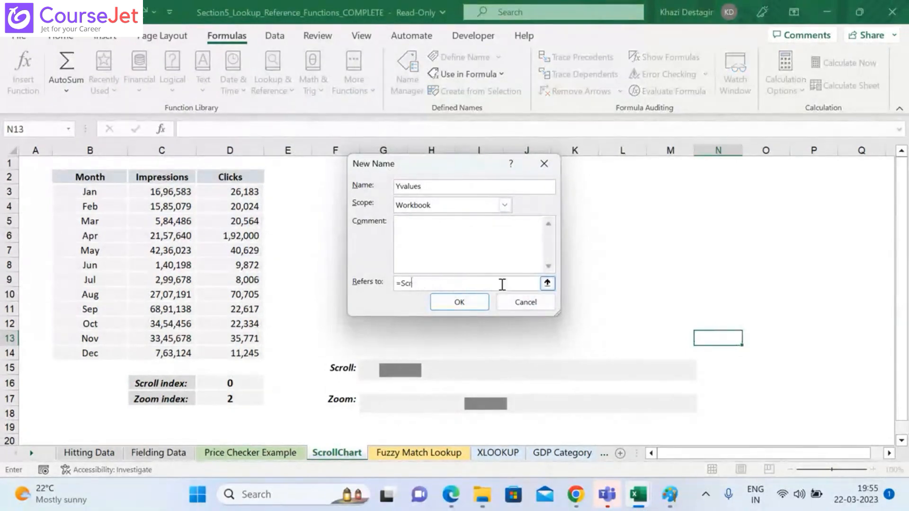
{"action": "key", "text": "BackSpace"}
{"action": "key", "text": "BackSpace"}
{"action": "key", "text": "BackSpace"}
{"action": "type", "text": "OFFSET("}
{"action": "left_click", "coordinate": [169, 192]}
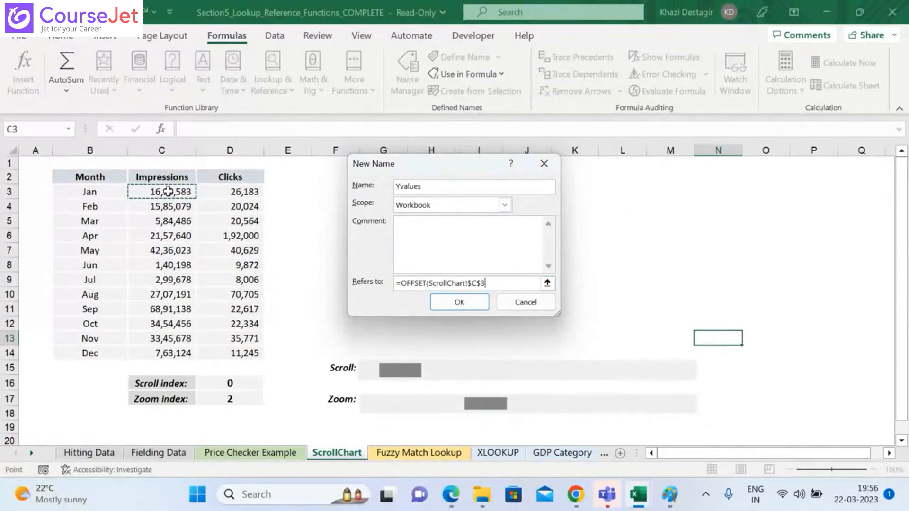
{"action": "type", "text": ","}
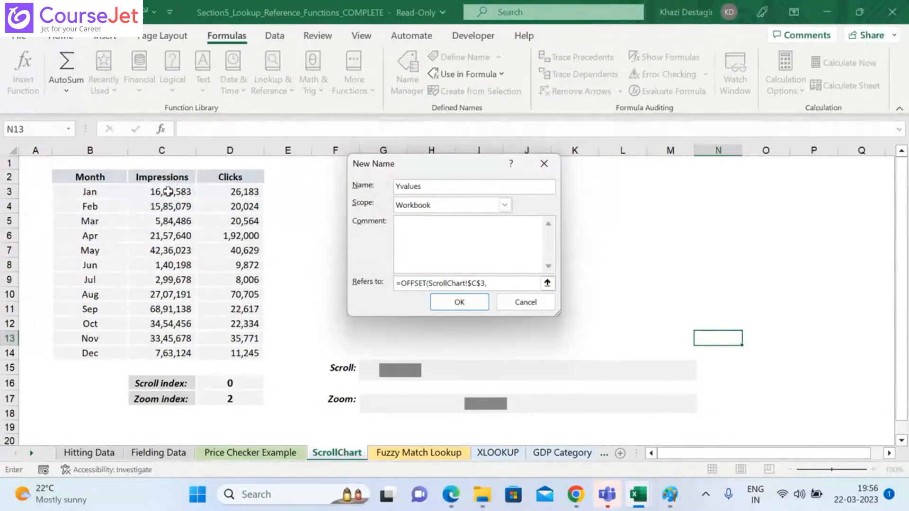
{"action": "type", "text": "scrollindex"}
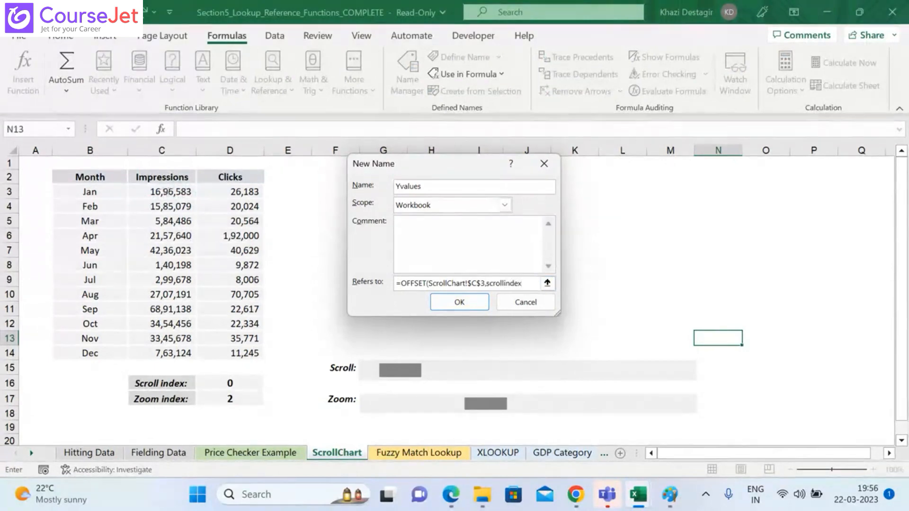
{"action": "type", "text": ",0,zoomi"}
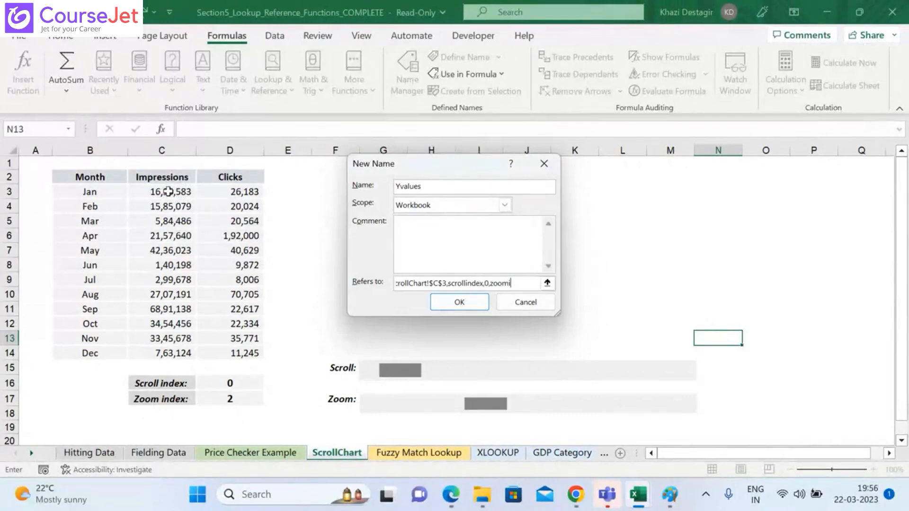
{"action": "type", "text": "ndex,1)"}
Step: Complete the Yvalues OFFSET formula with scrollindex, 0, zoomindex and 1, then save the name and close the Name Manager
{"action": "left_click", "coordinate": [459, 303]}
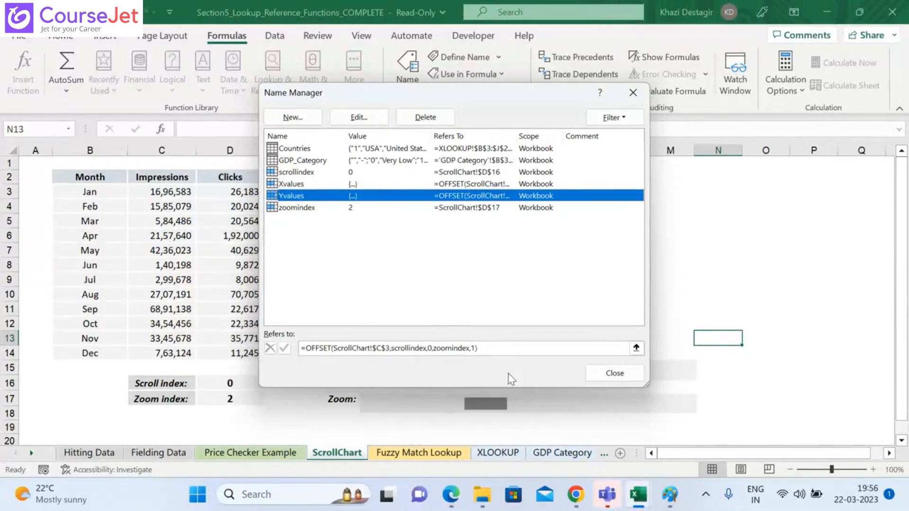
{"action": "left_click", "coordinate": [617, 374]}
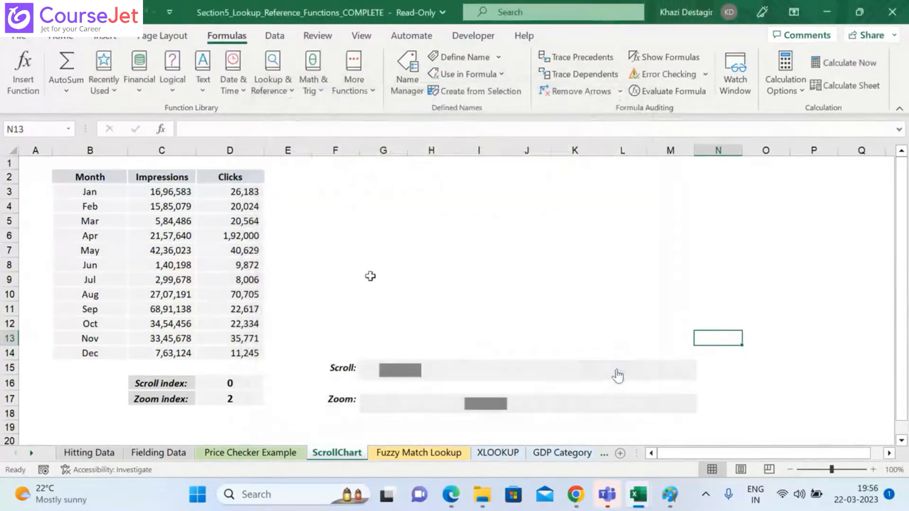
Step: Insert an empty Scatter with Straight Lines chart on the ScrollChart sheet
{"action": "left_click", "coordinate": [368, 211]}
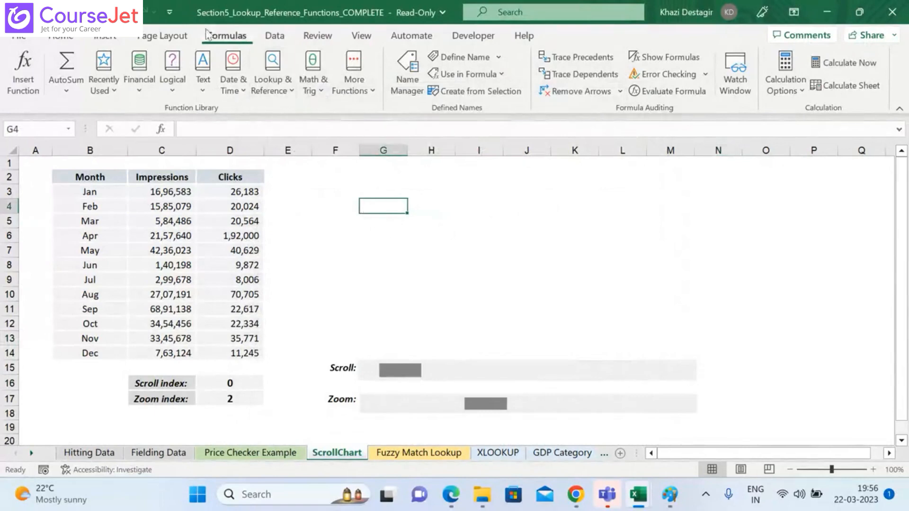
{"action": "left_click", "coordinate": [119, 39]}
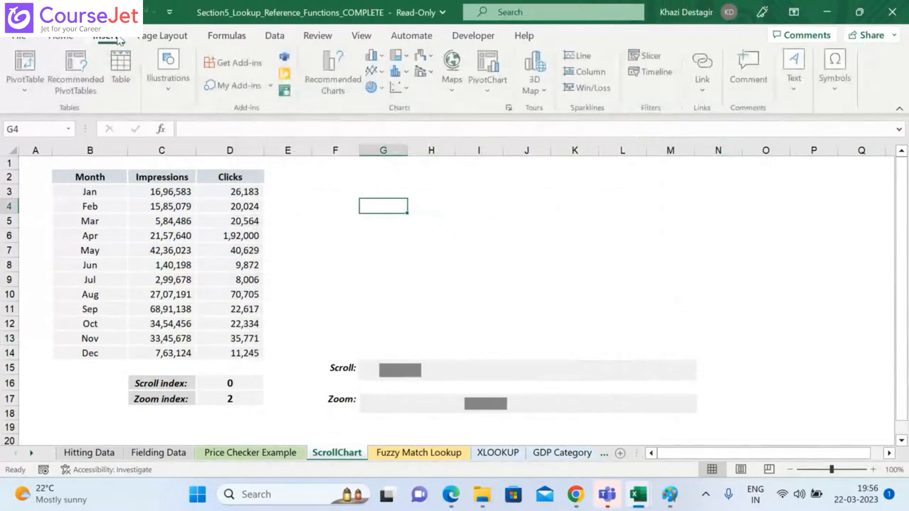
{"action": "left_click", "coordinate": [399, 87]}
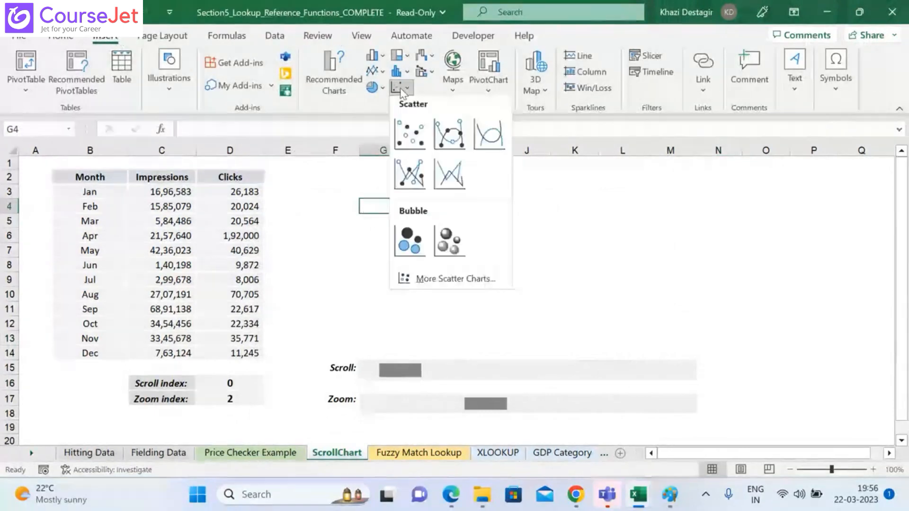
{"action": "left_click", "coordinate": [455, 191]}
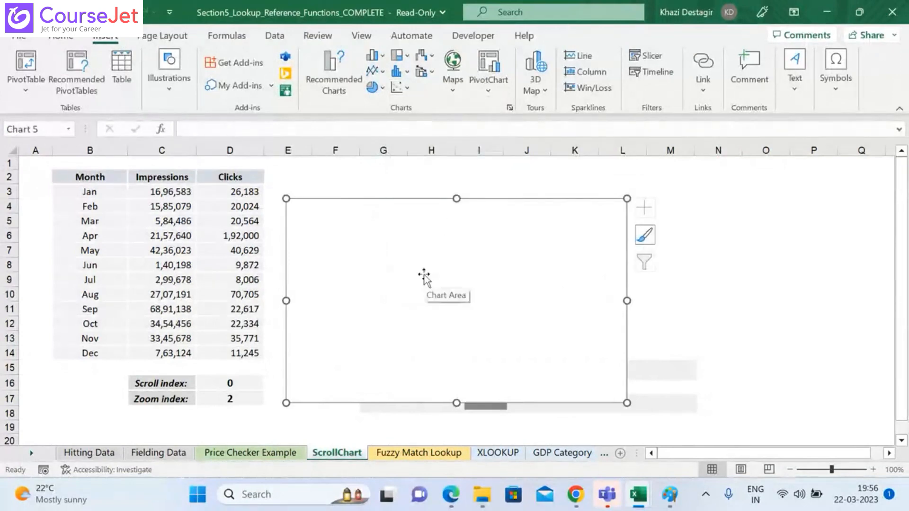
Step: Add a data series to the empty chart and take its name from the Impressions header in C2
{"action": "right_click", "coordinate": [424, 278]}
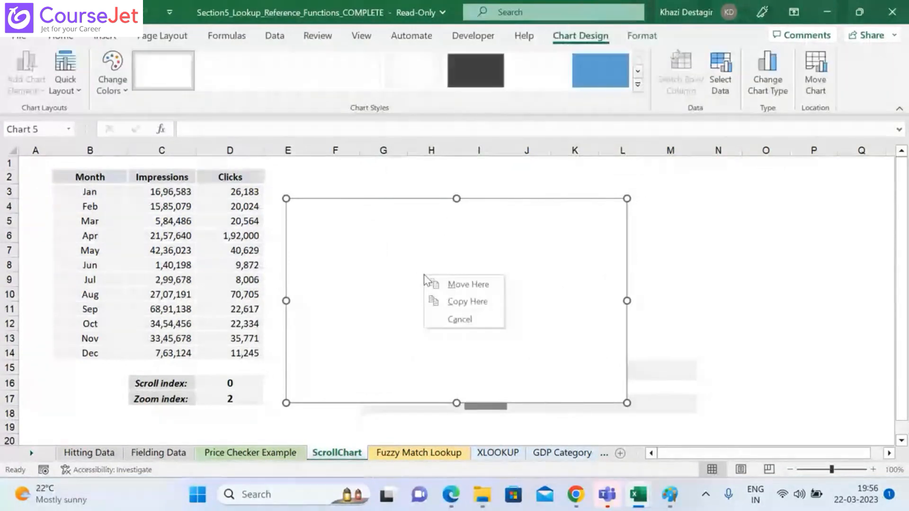
{"action": "right_click", "coordinate": [424, 279]}
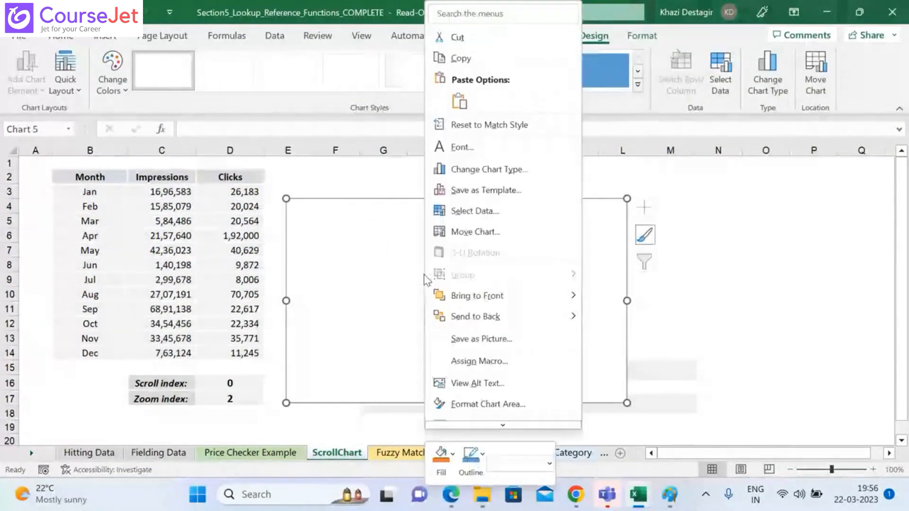
{"action": "left_click", "coordinate": [470, 213]}
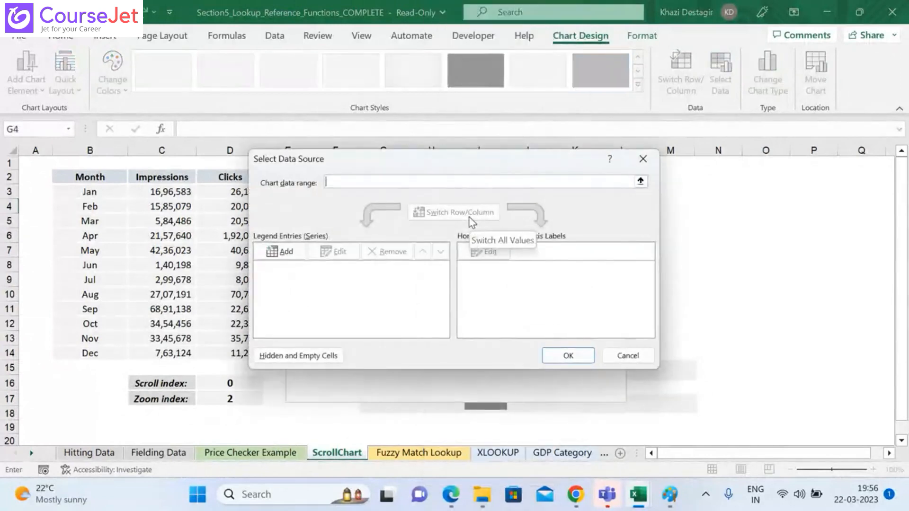
{"action": "left_click", "coordinate": [278, 252]}
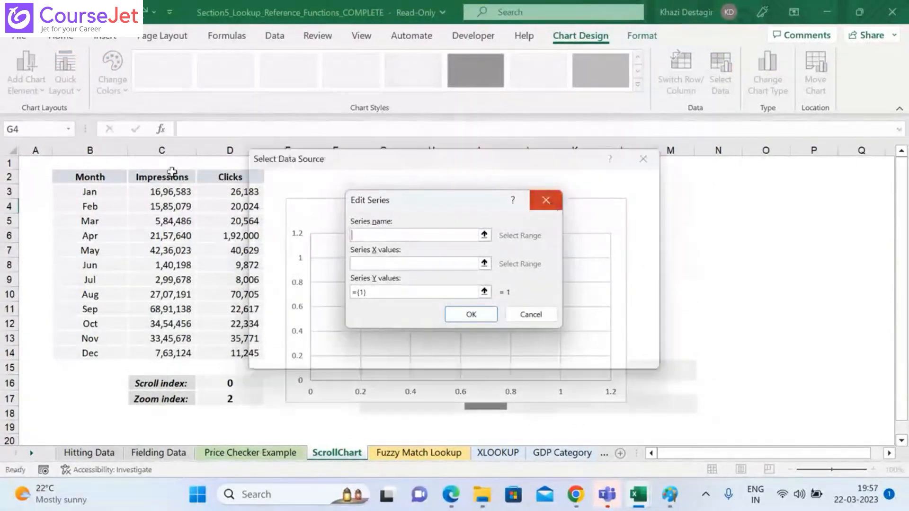
{"action": "left_click", "coordinate": [546, 201]}
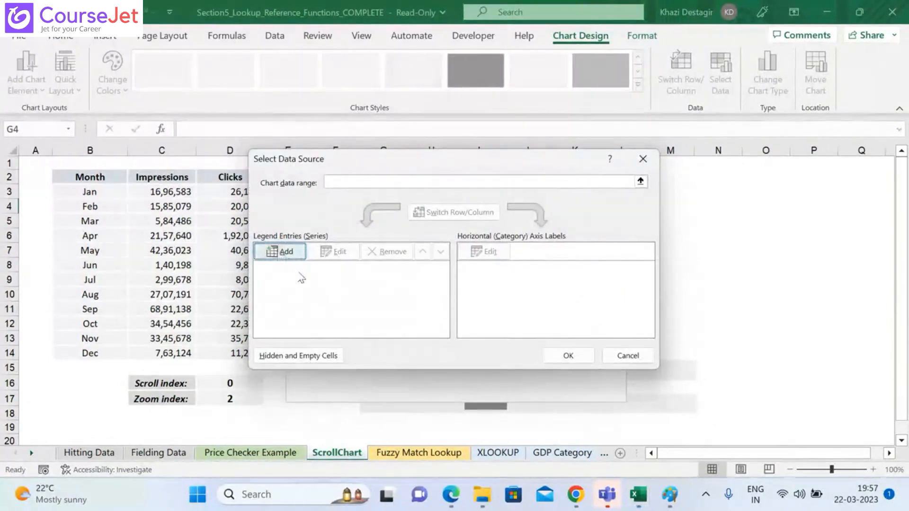
{"action": "left_click", "coordinate": [281, 252]}
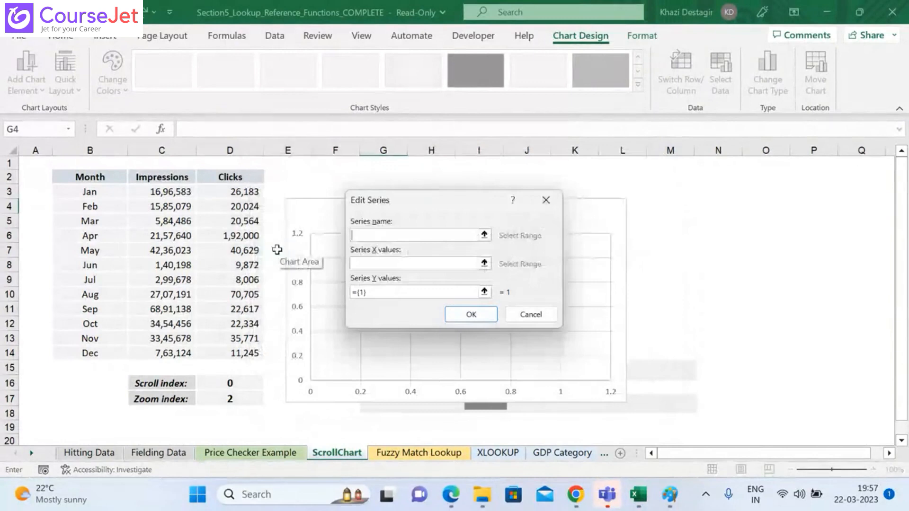
{"action": "left_click", "coordinate": [160, 177]}
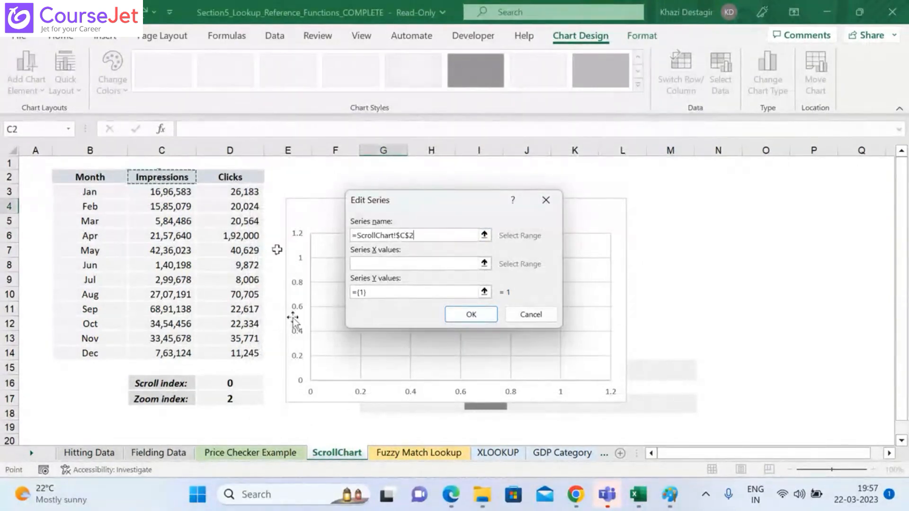
Step: Set the series Y values to the Impressions range $C$3:$C$14
{"action": "left_click", "coordinate": [483, 291]}
{"action": "left_click", "coordinate": [175, 191]}
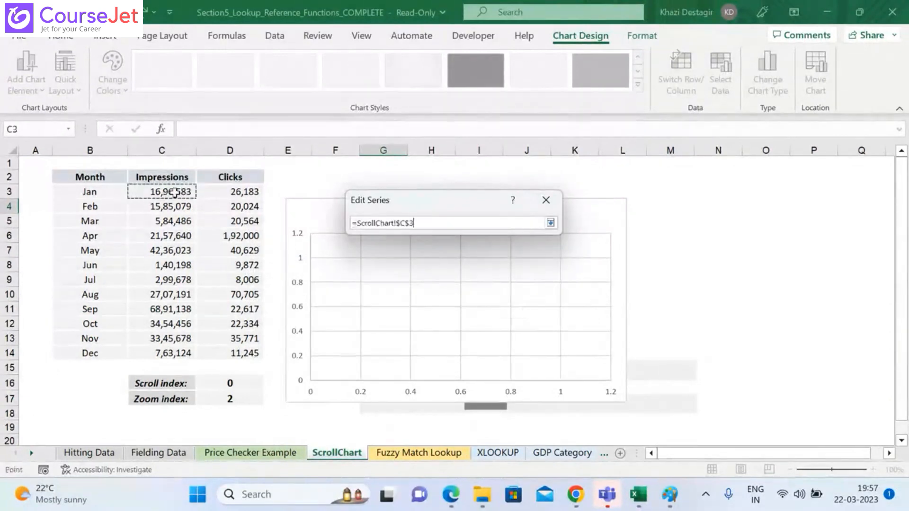
{"action": "key", "text": "ctrl+shift+Down"}
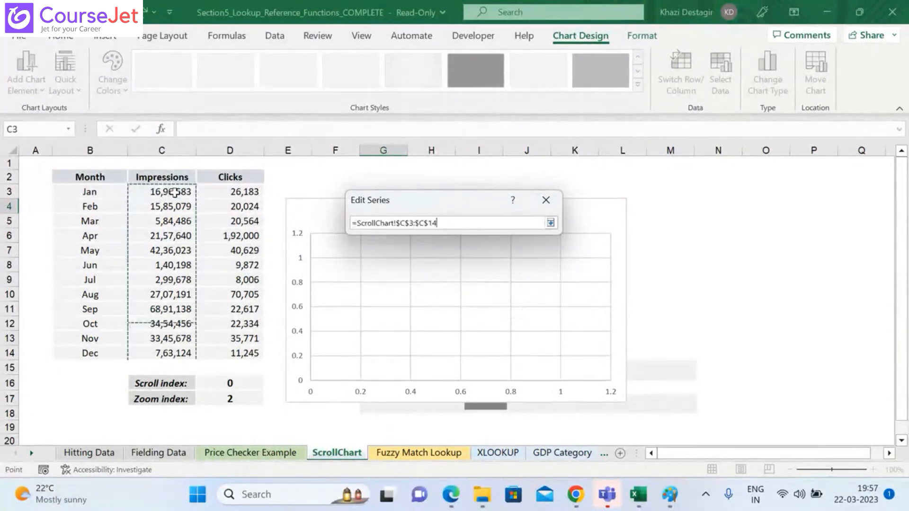
{"action": "left_click", "coordinate": [550, 222]}
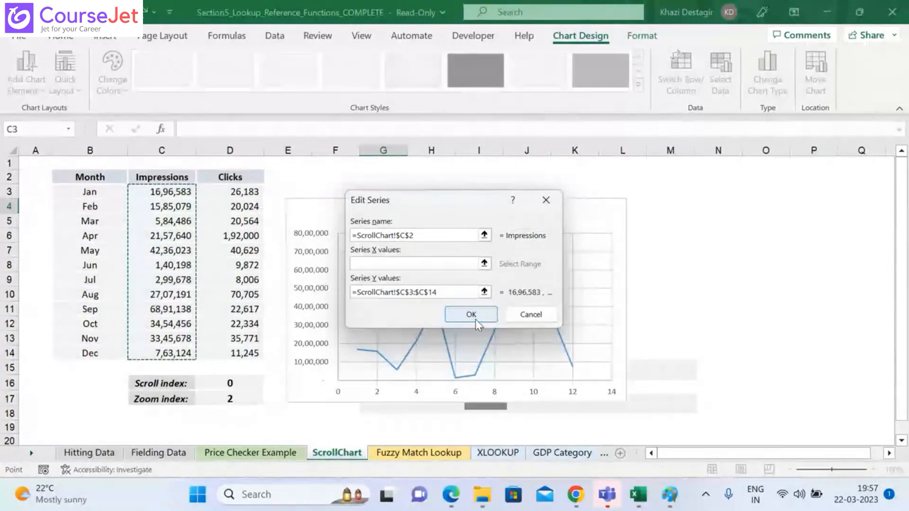
Step: Replace the cell range in the Impressions series' Y values with the name Yvalues, as =ScrollChart!Yvalues, and accept the series
{"action": "left_click", "coordinate": [484, 292]}
{"action": "key", "text": "BackSpace"}
{"action": "key", "text": "BackSpace"}
{"action": "key", "text": "BackSpace"}
{"action": "key", "text": "BackSpace"}
{"action": "key", "text": "BackSpace"}
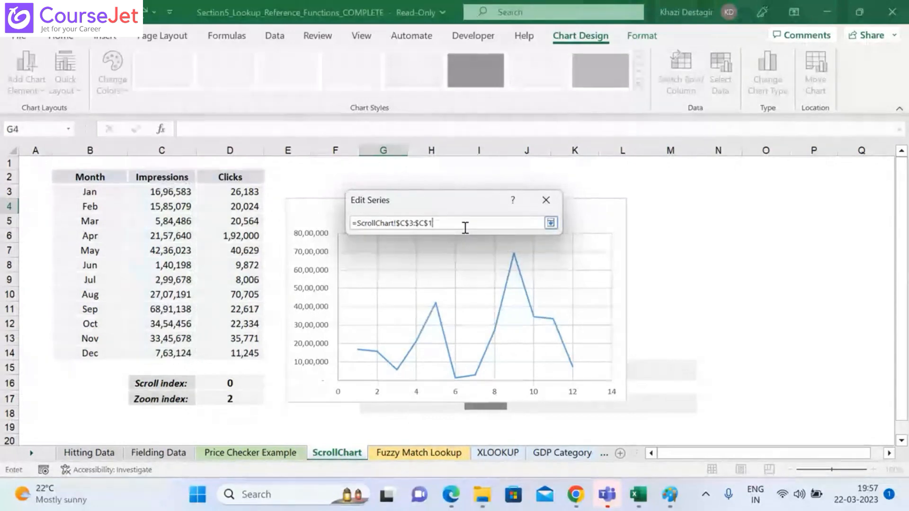
{"action": "key", "text": "BackSpace"}
{"action": "key", "text": "BackSpace"}
{"action": "key", "text": "BackSpace"}
{"action": "key", "text": "BackSpace"}
{"action": "key", "text": "BackSpace"}
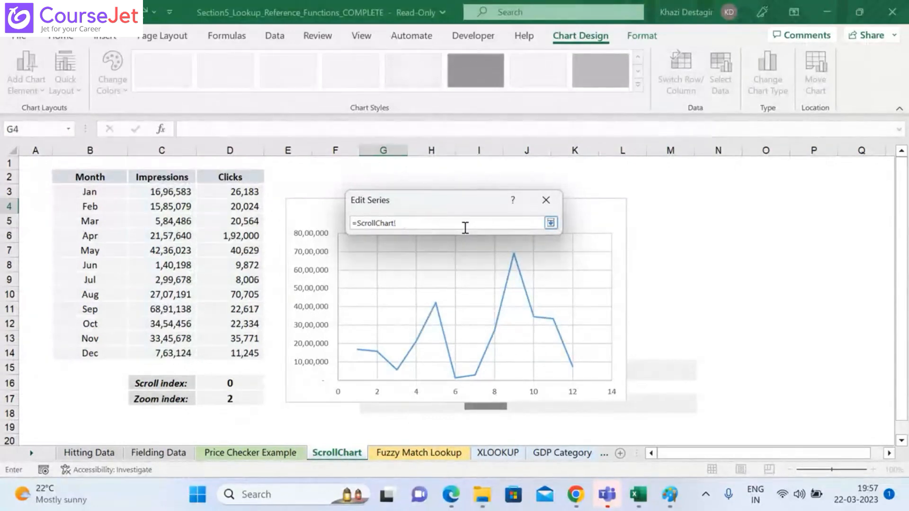
{"action": "type", "text": "Yvalues"}
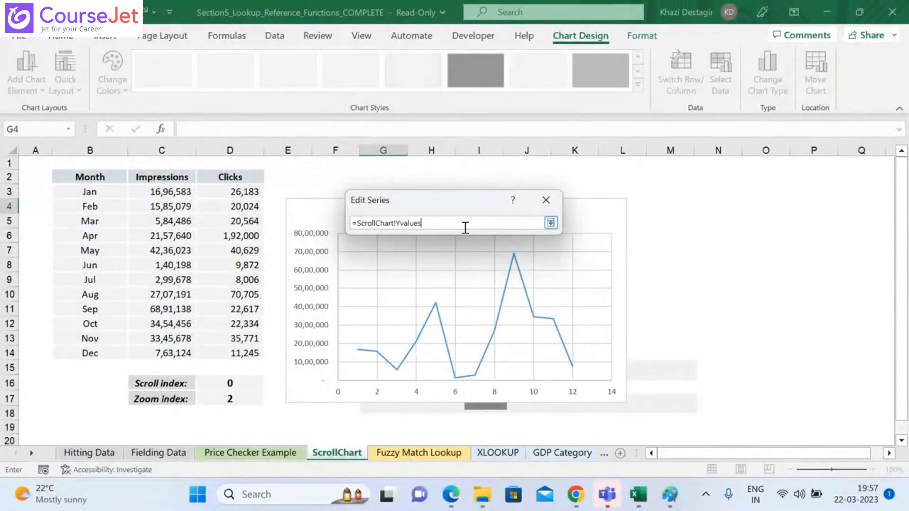
{"action": "left_click", "coordinate": [550, 223]}
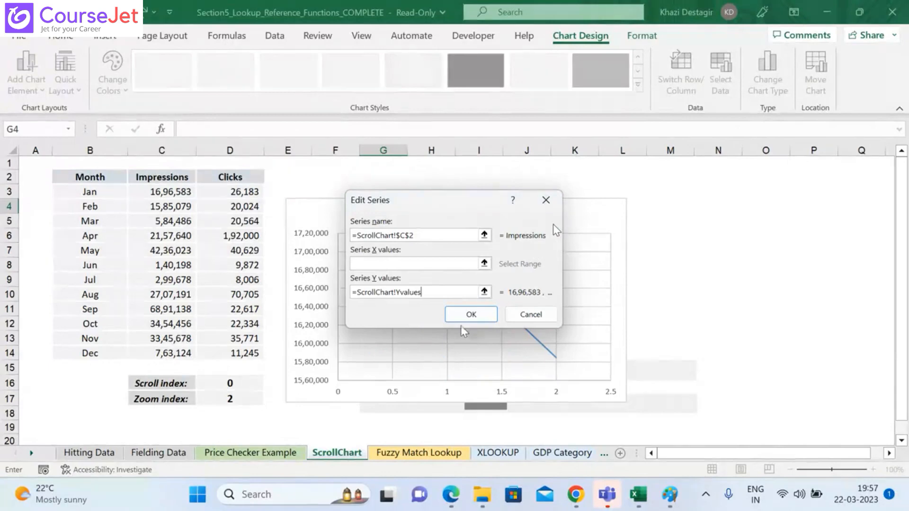
{"action": "left_click", "coordinate": [470, 316]}
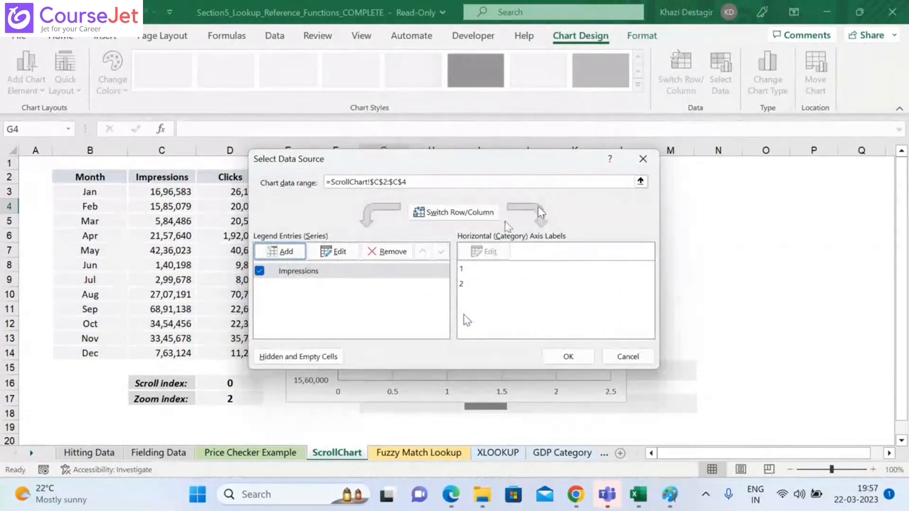
{"action": "left_click", "coordinate": [431, 218]}
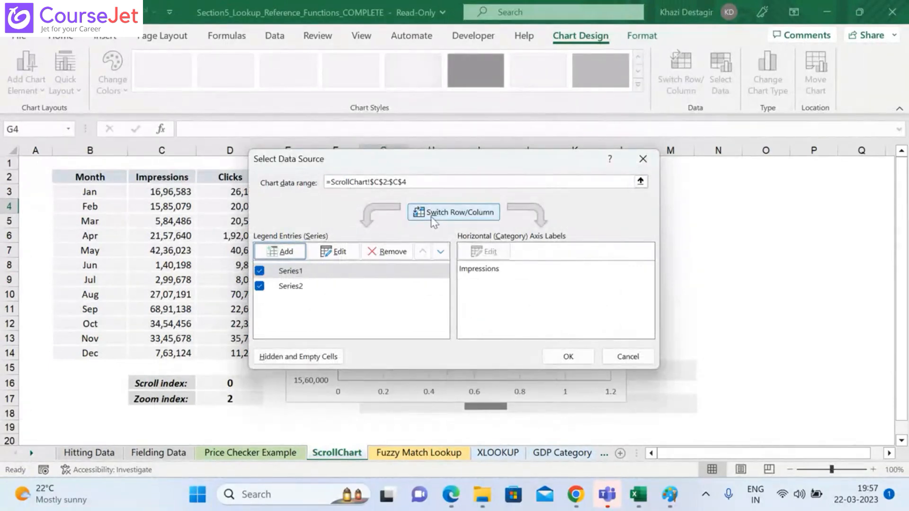
{"action": "left_click", "coordinate": [433, 217]}
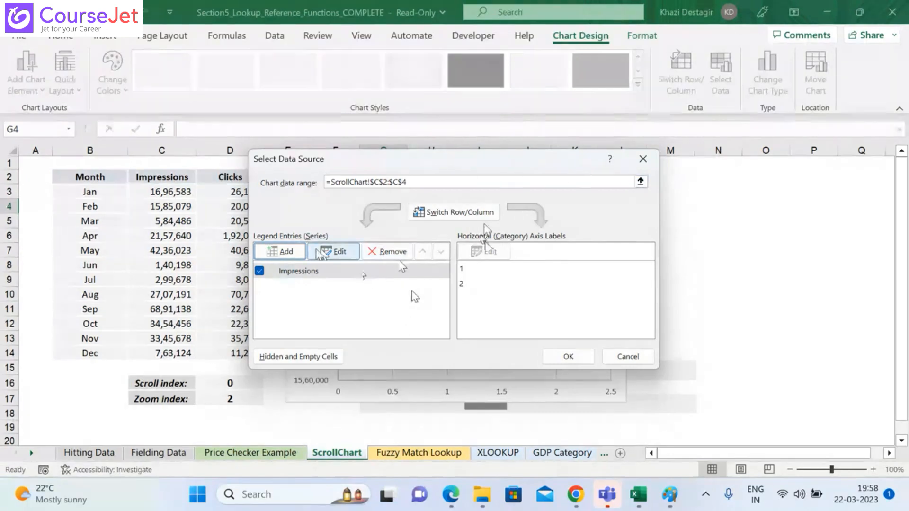
{"action": "left_click", "coordinate": [280, 251]}
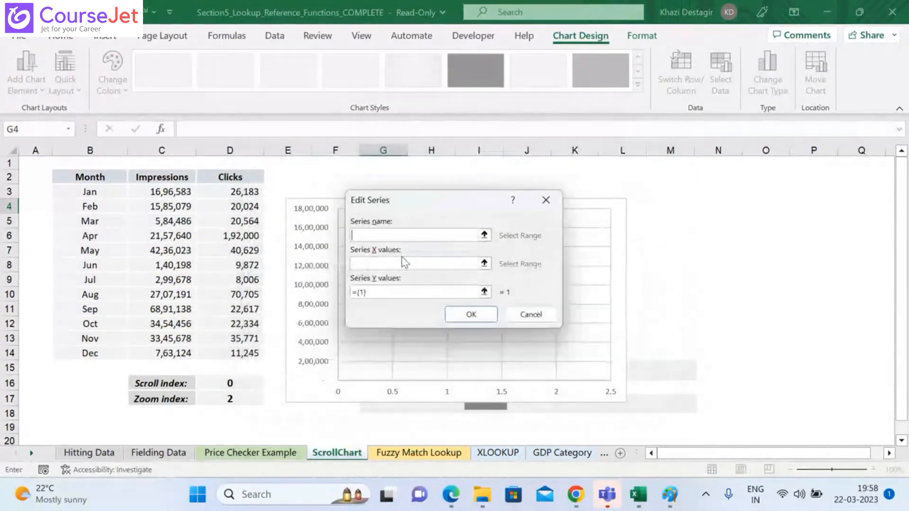
{"action": "left_click", "coordinate": [547, 198]}
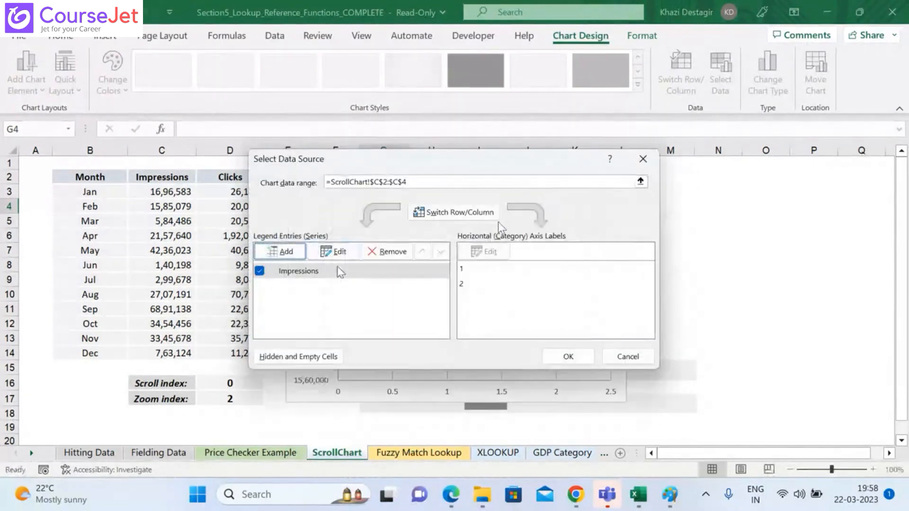
Step: Set the Impressions series' X values to the name Xvalues, as =ScrollChart!Xvalues, and accept the series and the data source
{"action": "left_click", "coordinate": [336, 274]}
{"action": "left_click", "coordinate": [334, 251]}
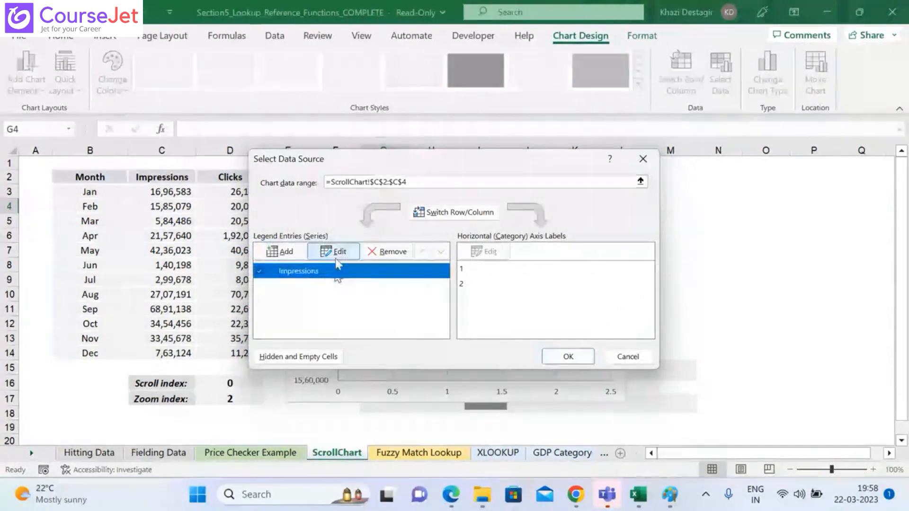
{"action": "left_click", "coordinate": [488, 262]}
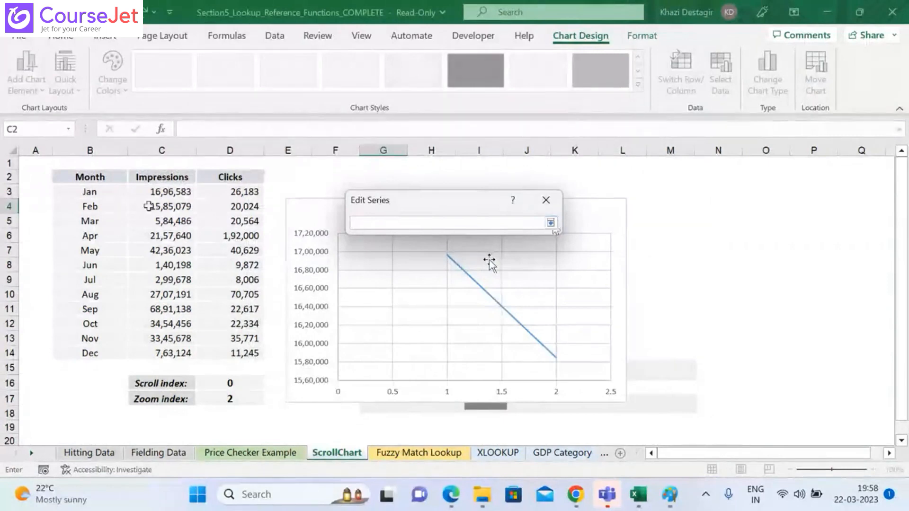
{"action": "left_click", "coordinate": [106, 193]}
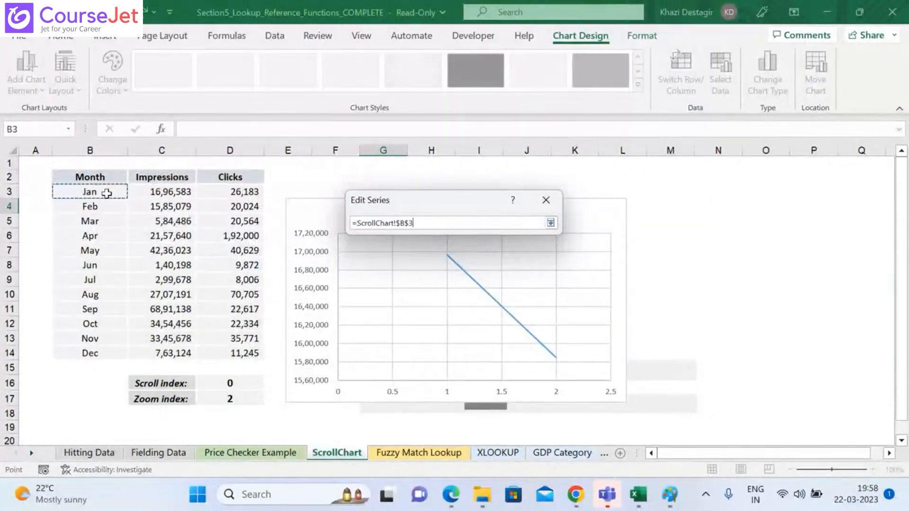
{"action": "key", "text": "BackSpace"}
{"action": "key", "text": "BackSpace"}
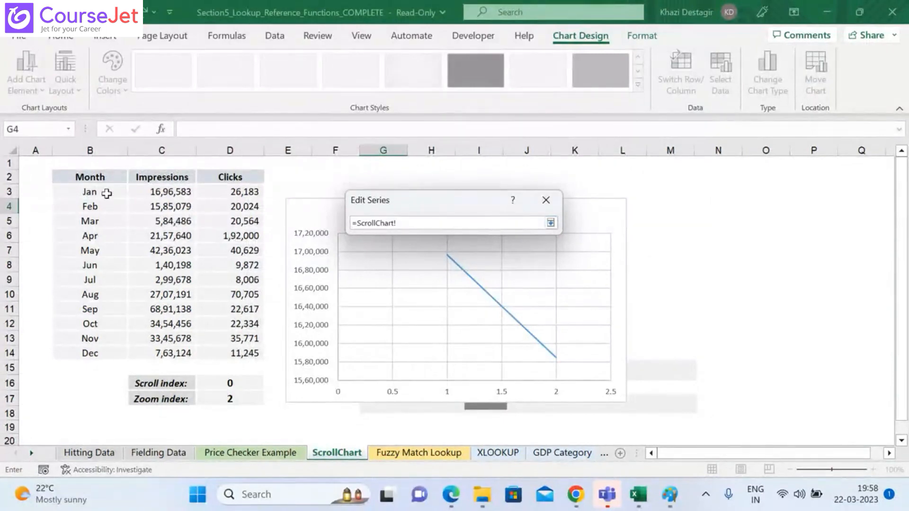
{"action": "type", "text": "Xvalues"}
{"action": "left_click", "coordinate": [550, 223]}
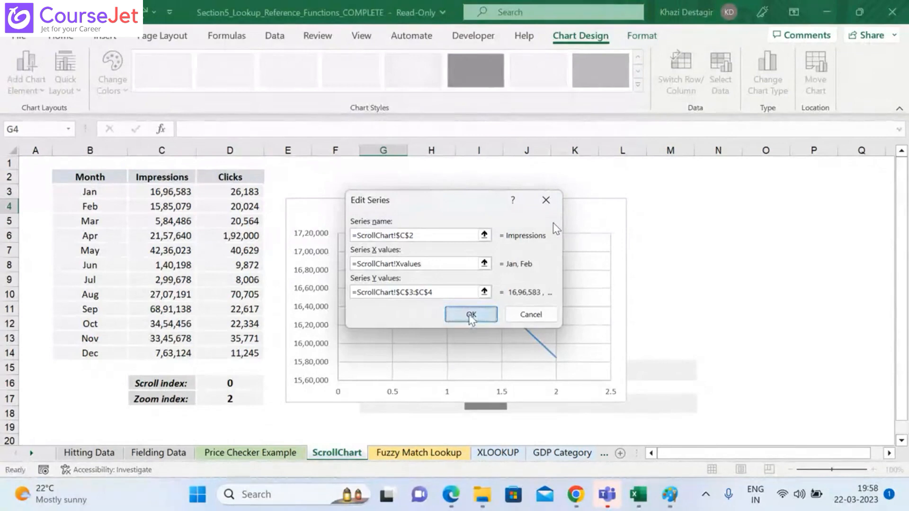
{"action": "left_click", "coordinate": [470, 315]}
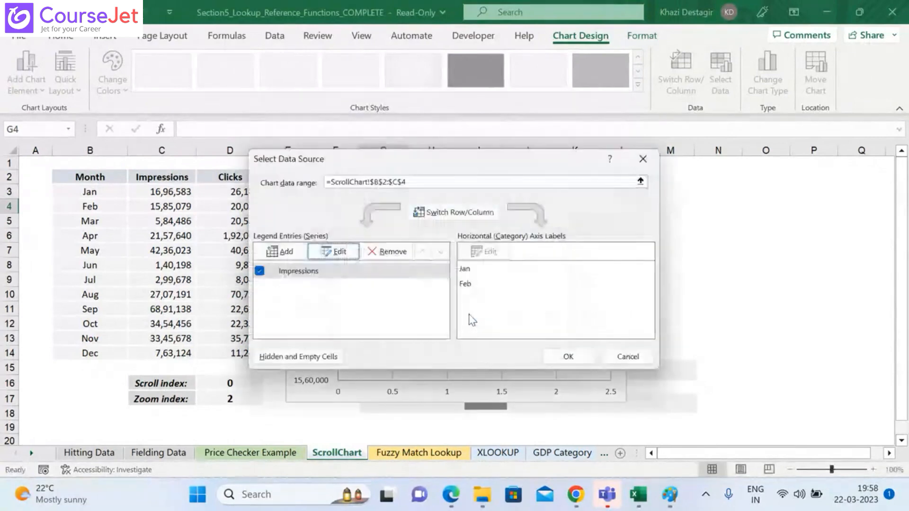
{"action": "left_click", "coordinate": [467, 284]}
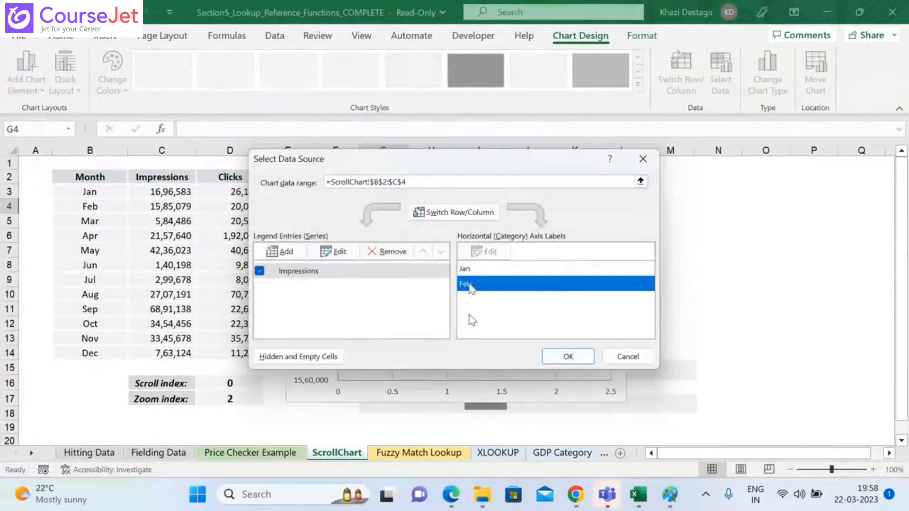
{"action": "left_click", "coordinate": [465, 269]}
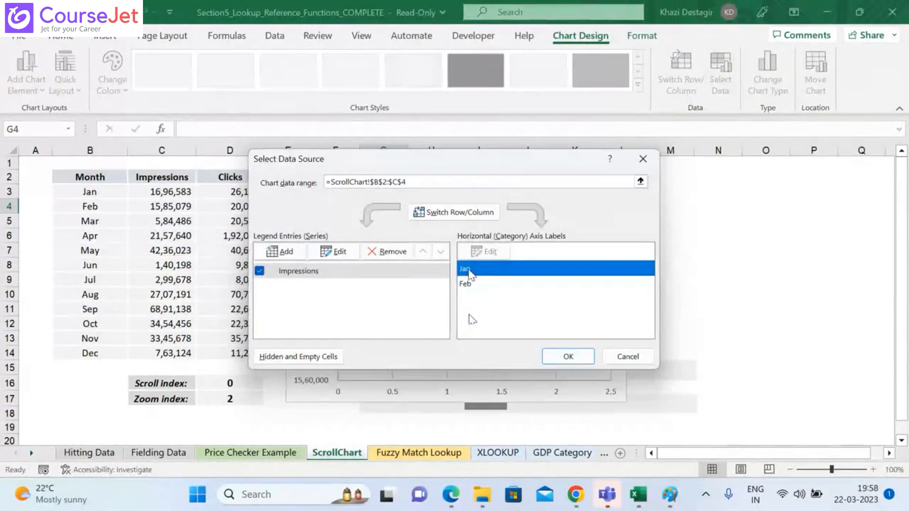
{"action": "left_click", "coordinate": [568, 358]}
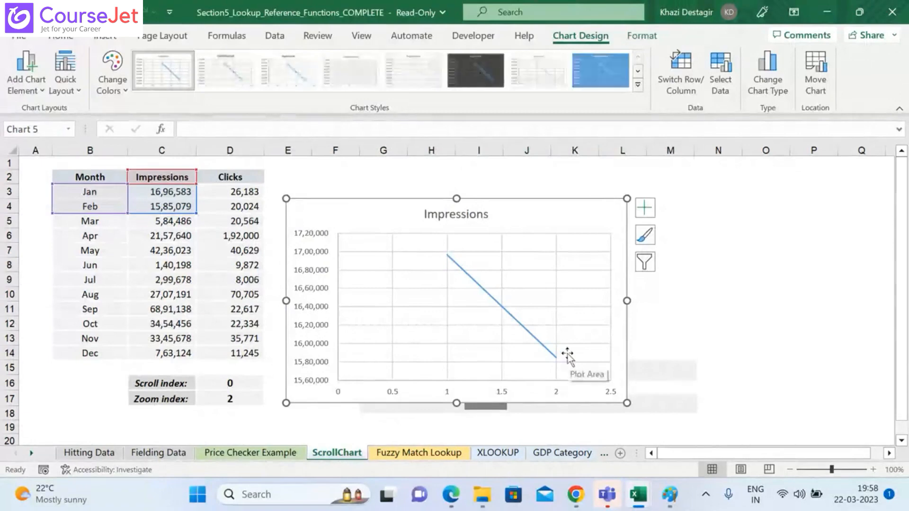
Step: Remove the Impressions series from the chart's data source
{"action": "right_click", "coordinate": [567, 355]}
{"action": "left_click", "coordinate": [508, 406]}
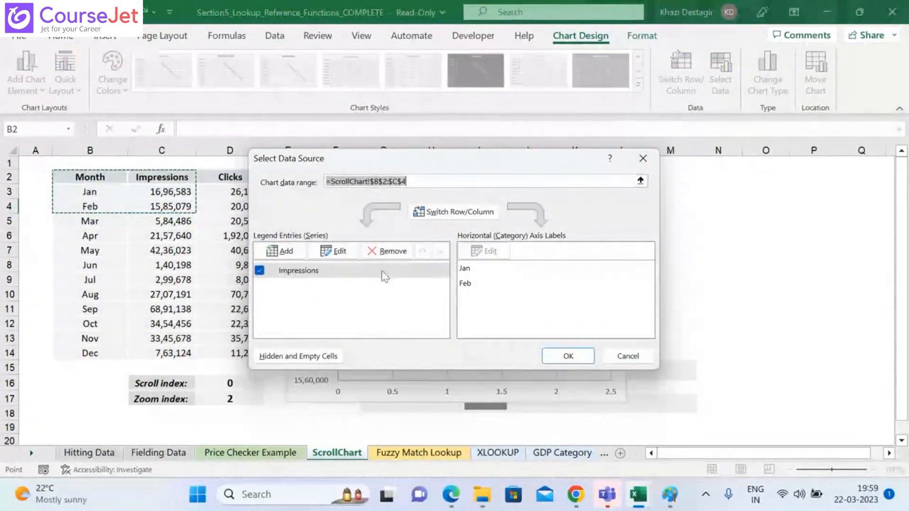
{"action": "left_click", "coordinate": [470, 267]}
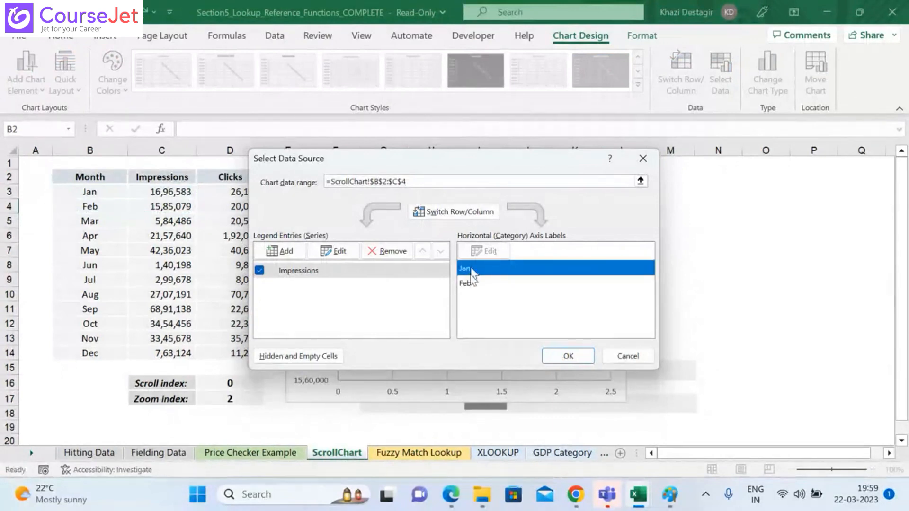
{"action": "left_click", "coordinate": [376, 253]}
Step: Add a series named from the Impressions header in C2, with $C$3:$C$14 as its Y values
{"action": "left_click", "coordinate": [289, 252]}
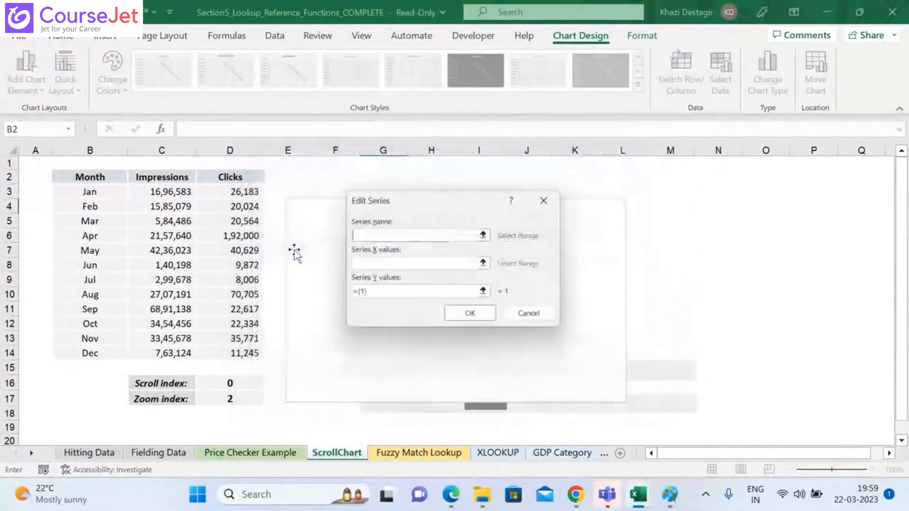
{"action": "left_click", "coordinate": [178, 178]}
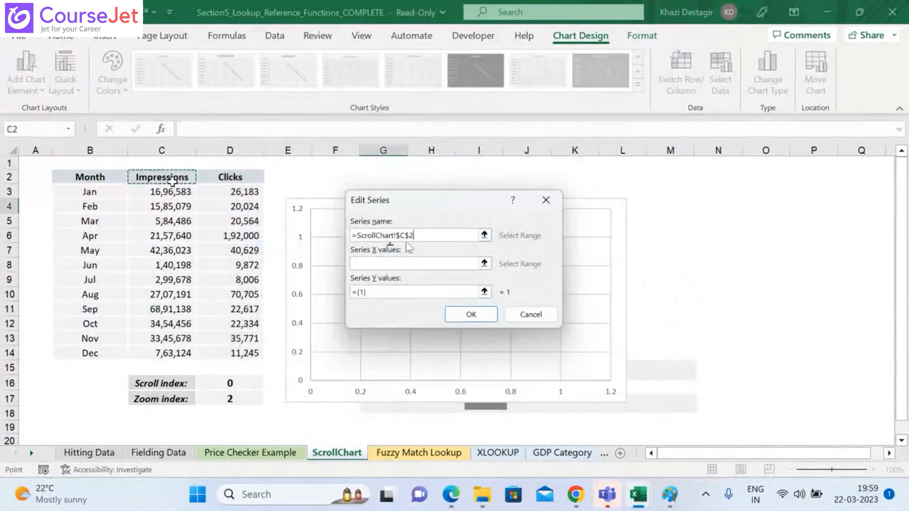
{"action": "left_click", "coordinate": [484, 291]}
{"action": "left_click", "coordinate": [171, 197]}
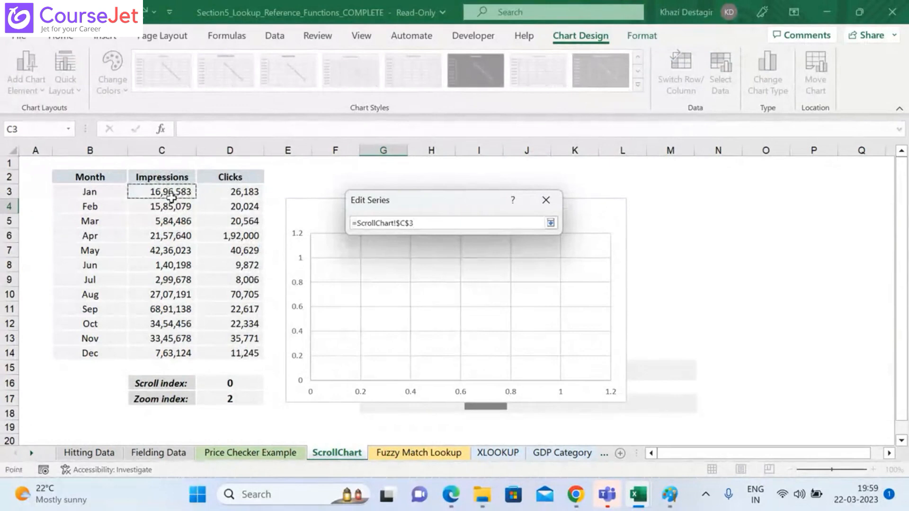
{"action": "key", "text": "ctrl+shift+Down"}
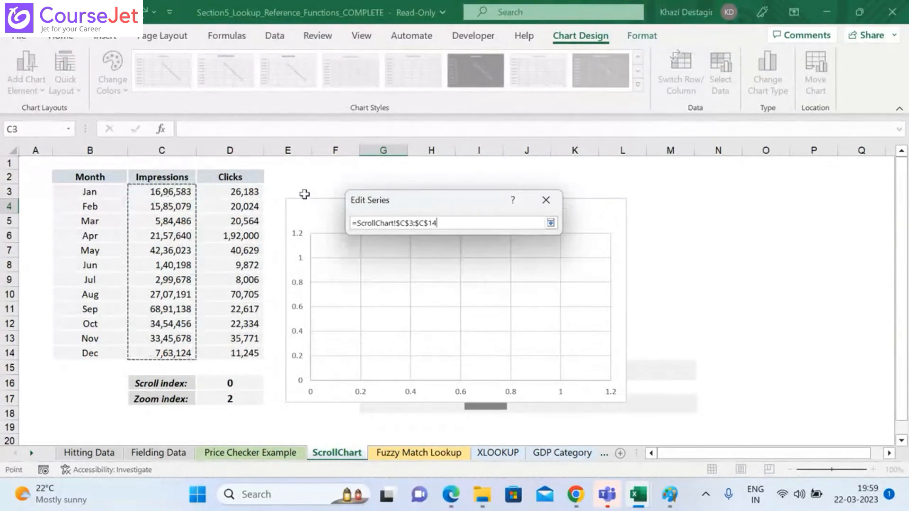
Step: Replace the cell range in the series' Y values with the name Yvalues, as =ScrollChart!Yvalues, and accept the series and the data source
{"action": "key", "text": "BackSpace"}
{"action": "key", "text": "BackSpace"}
{"action": "key", "text": "BackSpace"}
{"action": "key", "text": "BackSpace"}
{"action": "key", "text": "BackSpace"}
{"action": "key", "text": "BackSpace"}
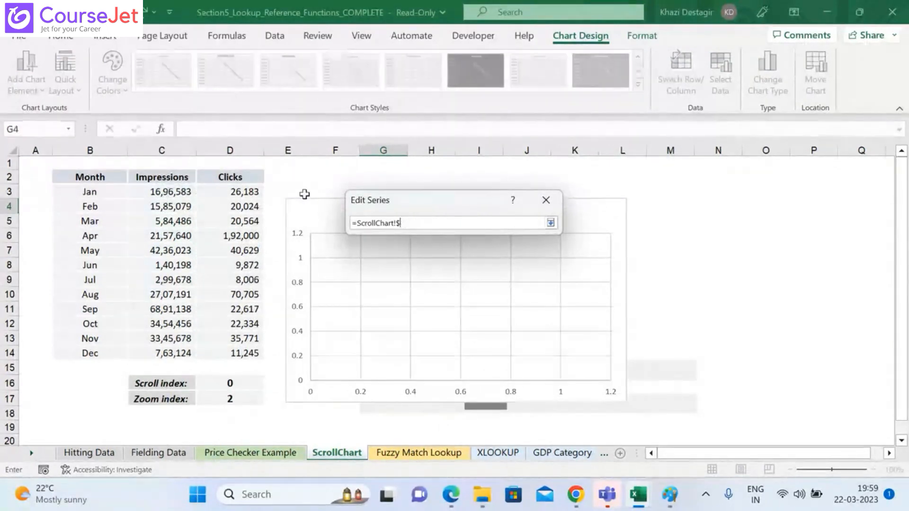
{"action": "key", "text": "BackSpace"}
{"action": "key", "text": "BackSpace"}
{"action": "key", "text": "BackSpace"}
{"action": "key", "text": "BackSpace"}
{"action": "type", "text": "Yvalues"}
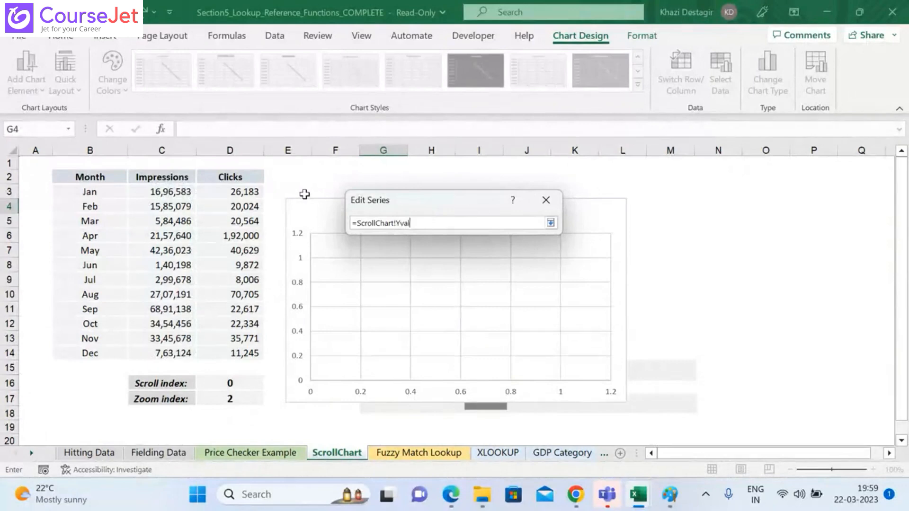
{"action": "left_click", "coordinate": [550, 222]}
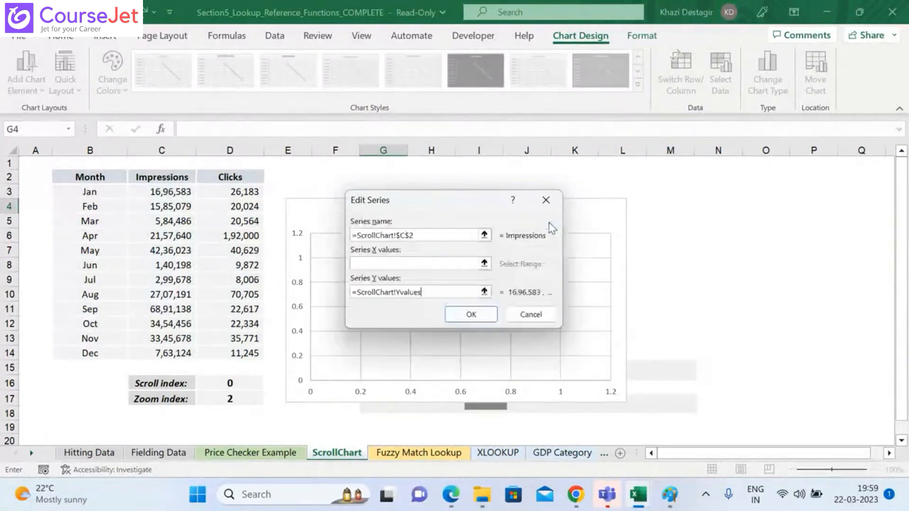
{"action": "left_click", "coordinate": [483, 314]}
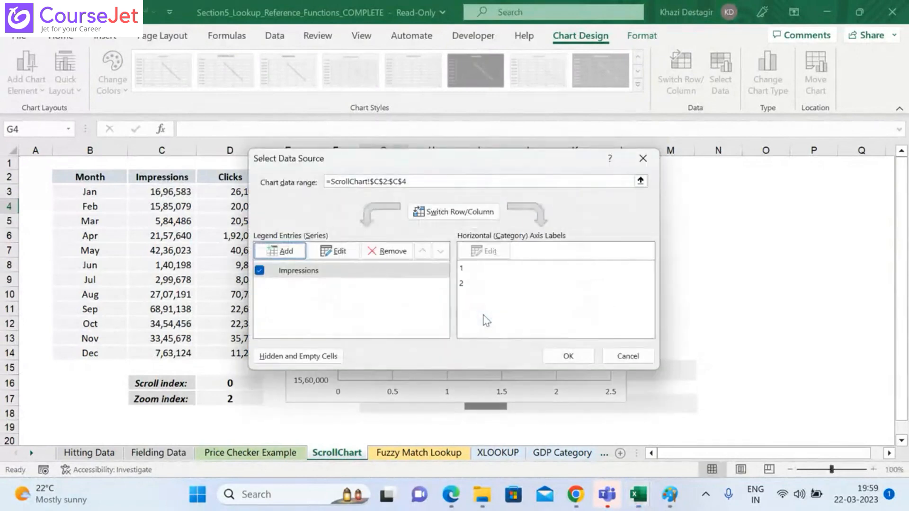
{"action": "left_click", "coordinate": [563, 358]}
{"action": "left_click", "coordinate": [564, 356]}
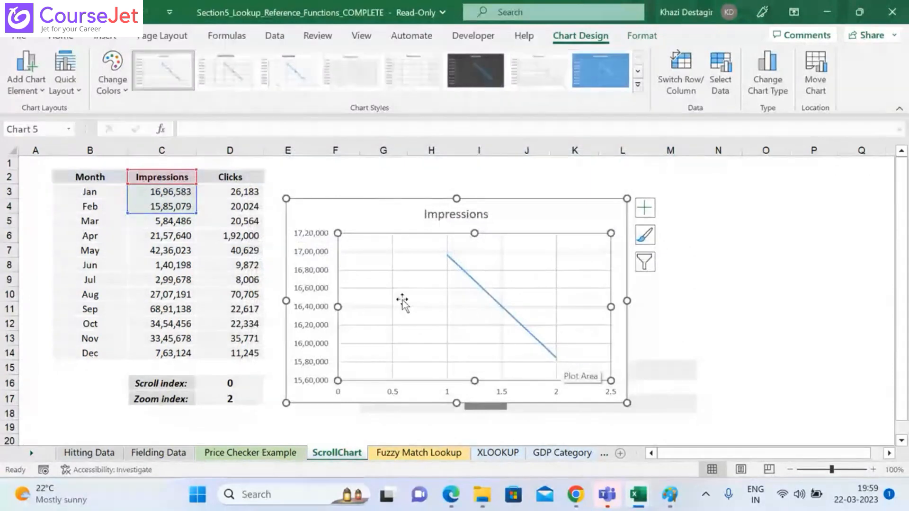
Step: Add a second chart series named from the Month header in B2, with $B$3:$B$14 as its X values
{"action": "right_click", "coordinate": [375, 290]}
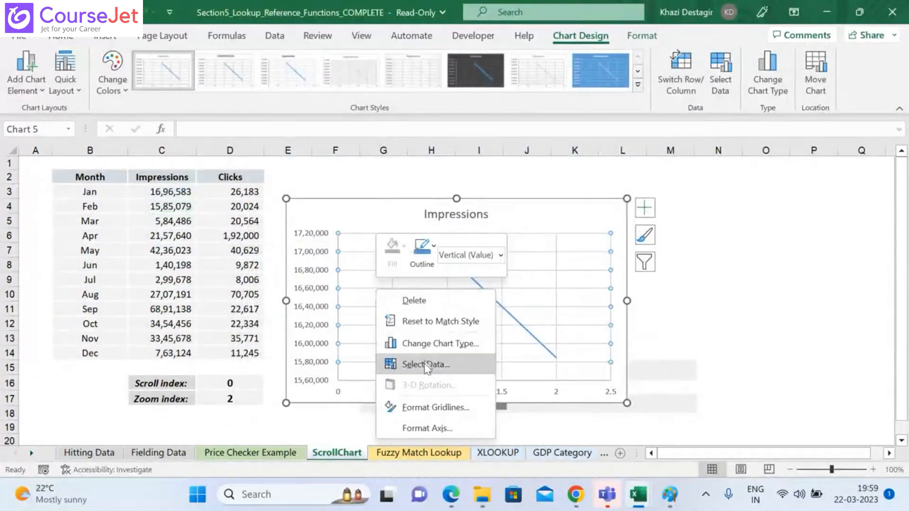
{"action": "left_click", "coordinate": [424, 363]}
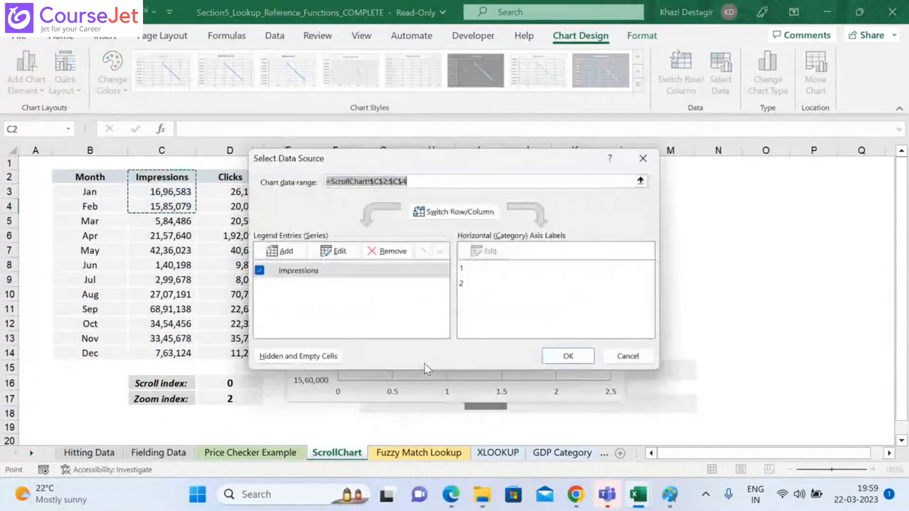
{"action": "left_click", "coordinate": [289, 255]}
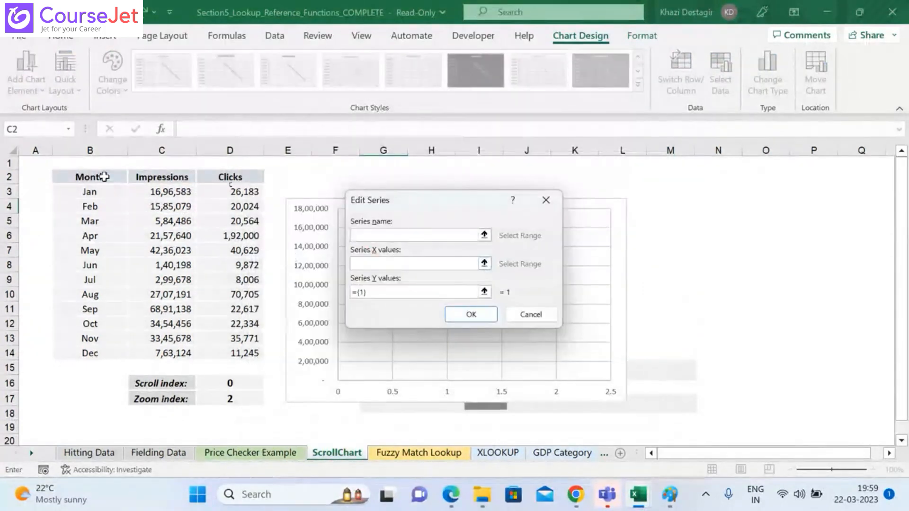
{"action": "left_click", "coordinate": [104, 176]}
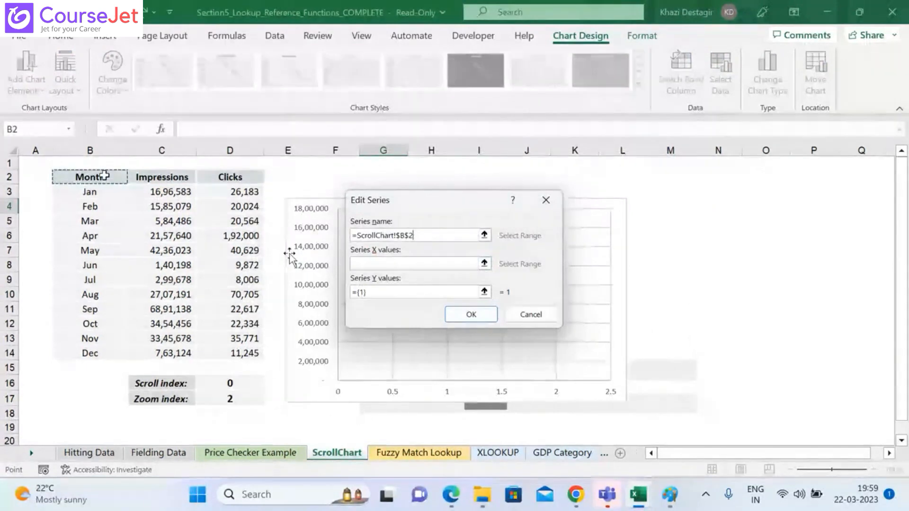
{"action": "left_click", "coordinate": [484, 291]}
{"action": "left_click", "coordinate": [126, 192]}
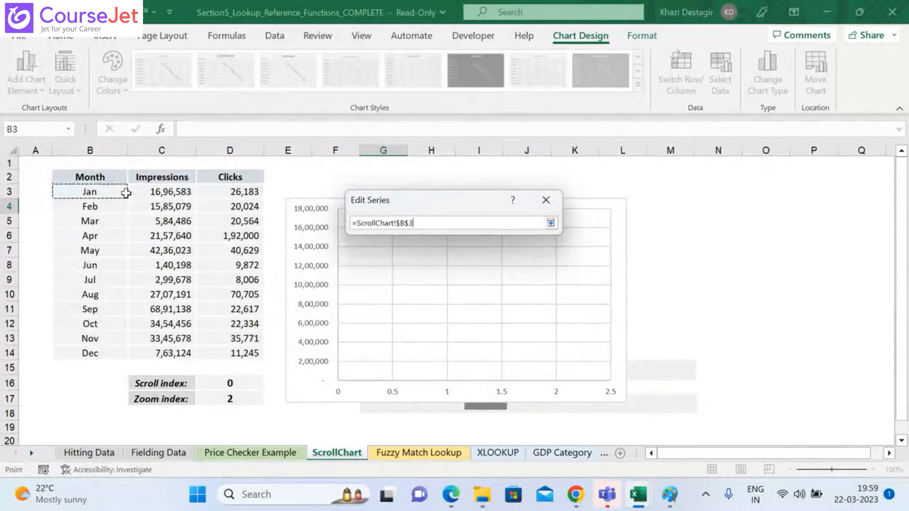
{"action": "key", "text": "ctrl+shift+Down"}
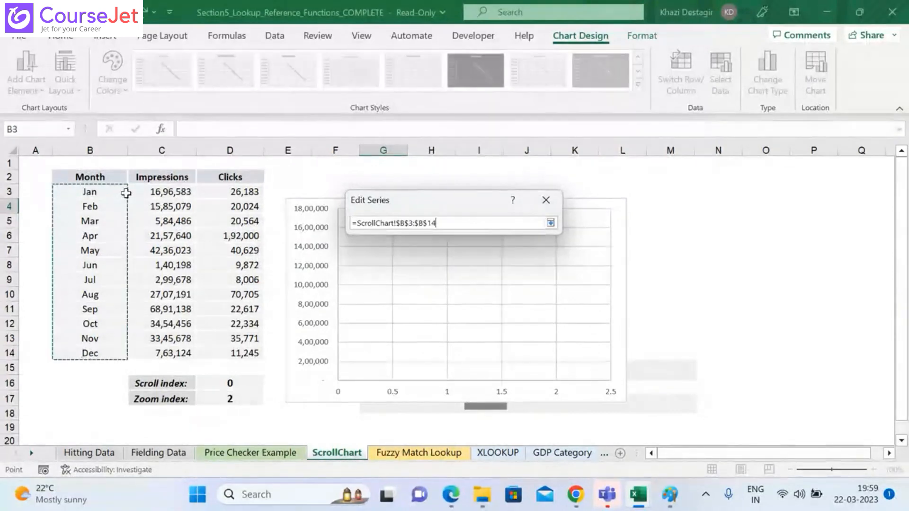
Step: Replace the cell range in the Month series' X values with the name Xvalues, as =ScrollChart!Xvalues, and accept the series and the data source
{"action": "key", "text": "BackSpace"}
{"action": "key", "text": "BackSpace"}
{"action": "key", "text": "BackSpace"}
{"action": "key", "text": "BackSpace"}
{"action": "key", "text": "BackSpace"}
{"action": "key", "text": "BackSpace"}
{"action": "key", "text": "BackSpace"}
{"action": "key", "text": "BackSpace"}
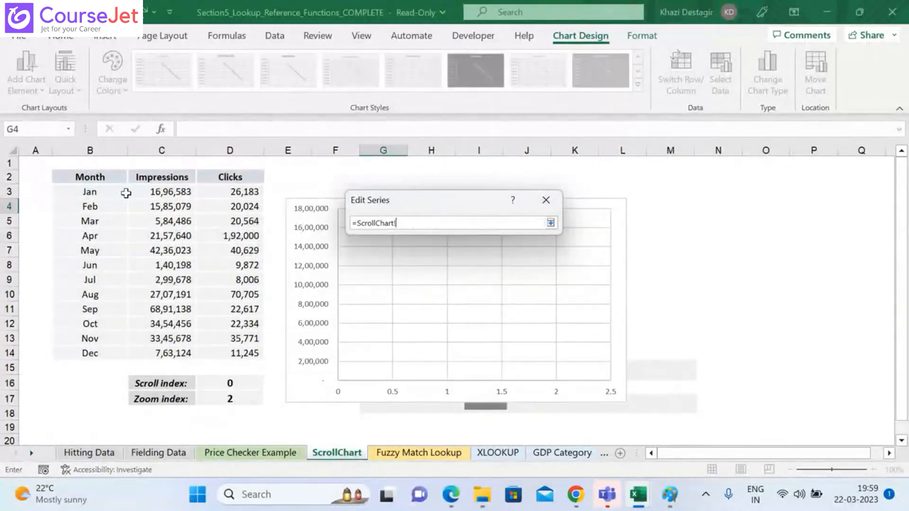
{"action": "type", "text": "Xvalues"}
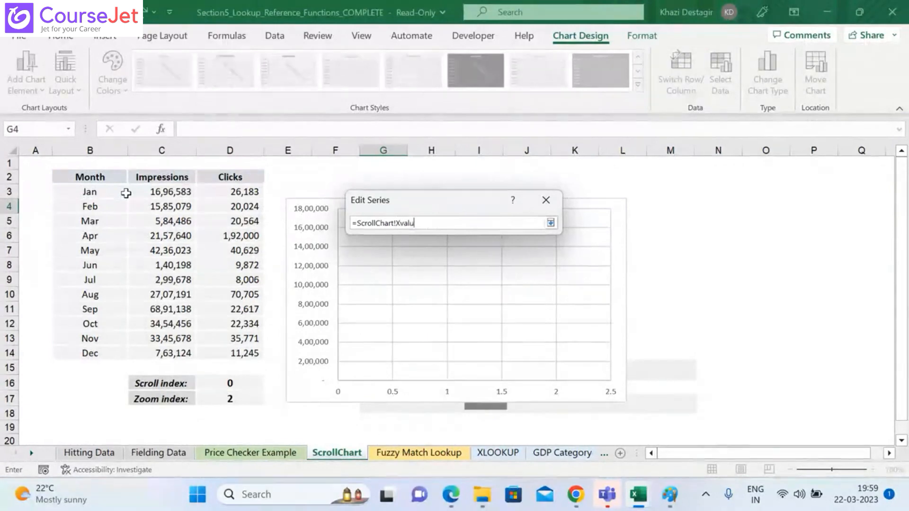
{"action": "left_click", "coordinate": [551, 222]}
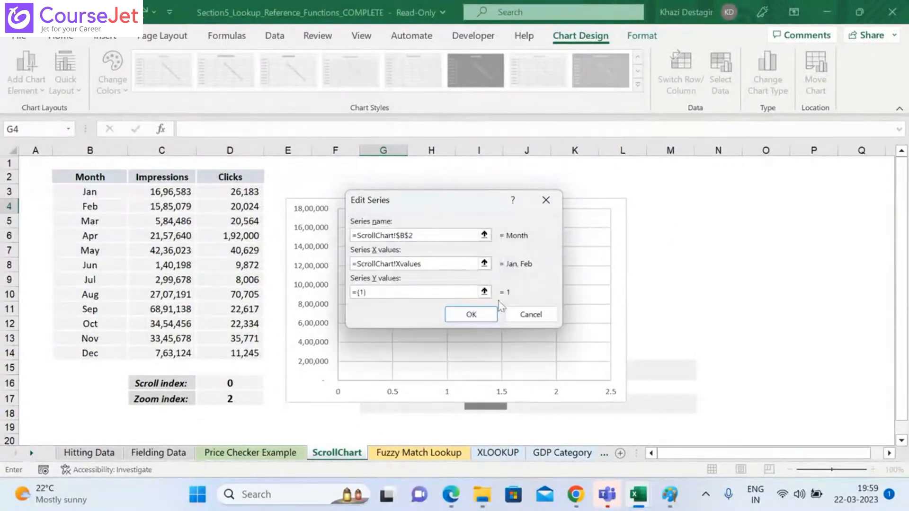
{"action": "left_click", "coordinate": [488, 320]}
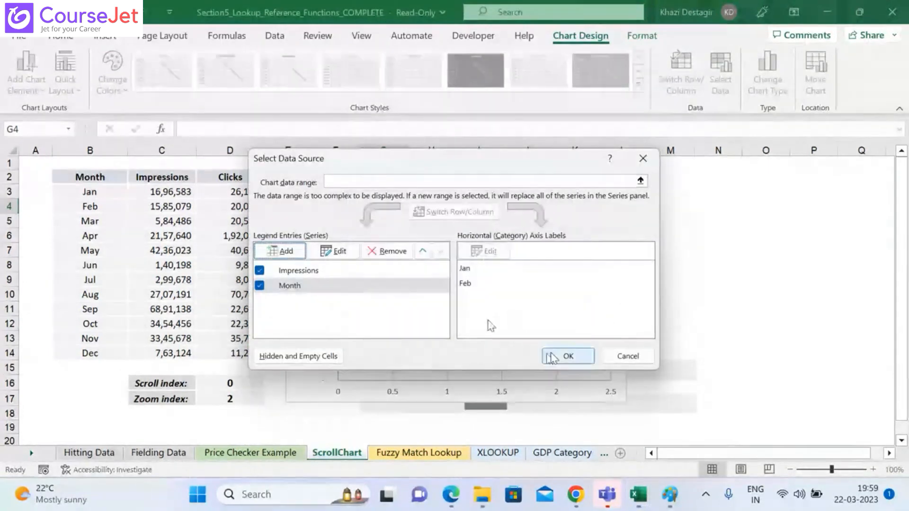
{"action": "left_click", "coordinate": [368, 271]}
{"action": "left_click", "coordinate": [365, 287]}
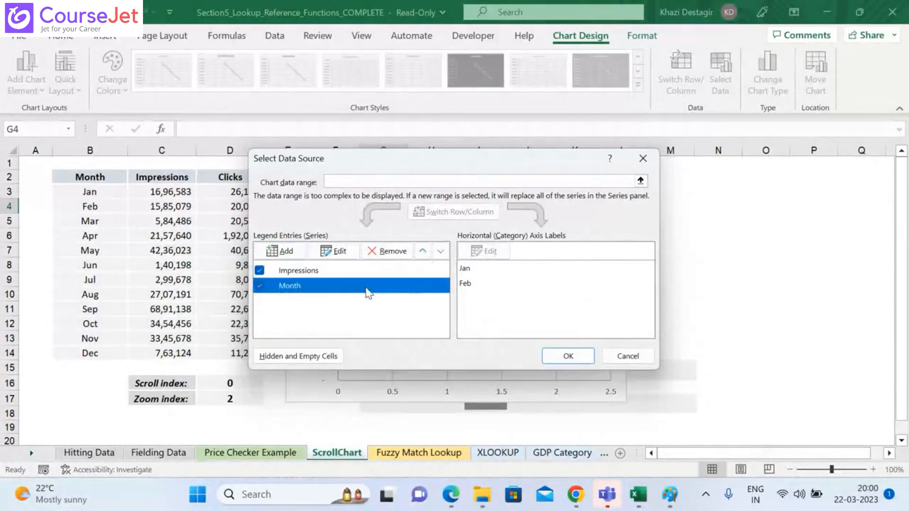
{"action": "left_click", "coordinate": [585, 362]}
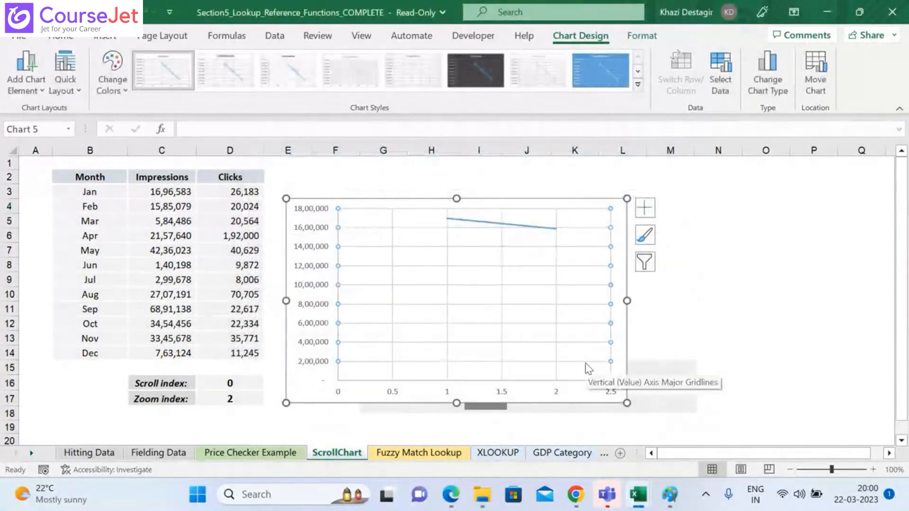
{"action": "right_click", "coordinate": [471, 308]}
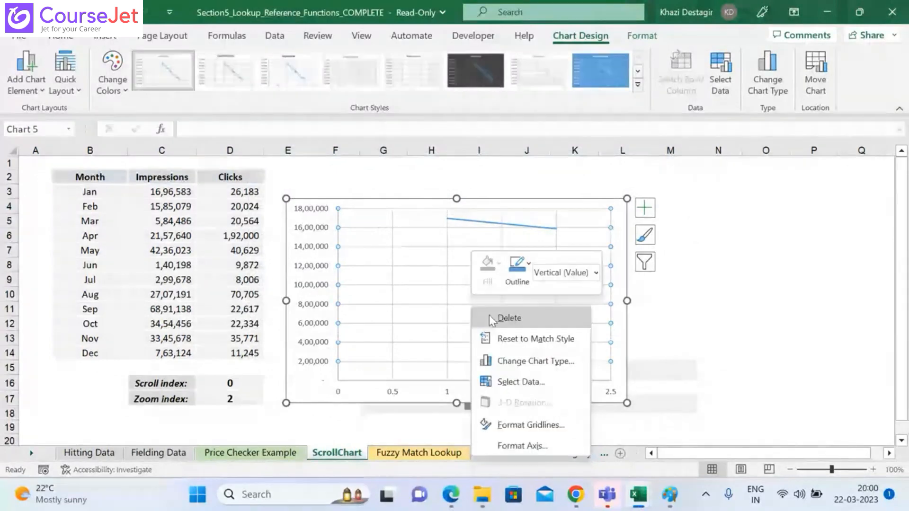
{"action": "right_click", "coordinate": [468, 274]}
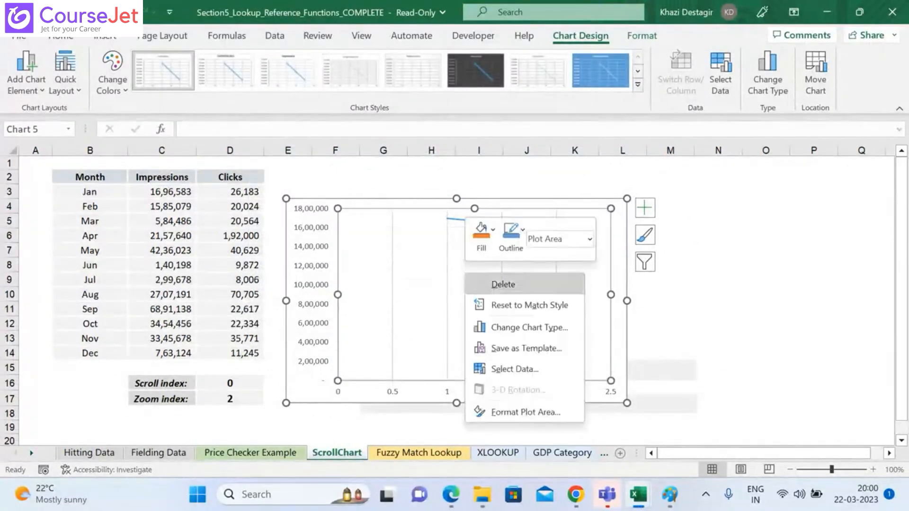
{"action": "key", "text": "Escape"}
{"action": "right_click", "coordinate": [456, 266]}
{"action": "key", "text": "Escape"}
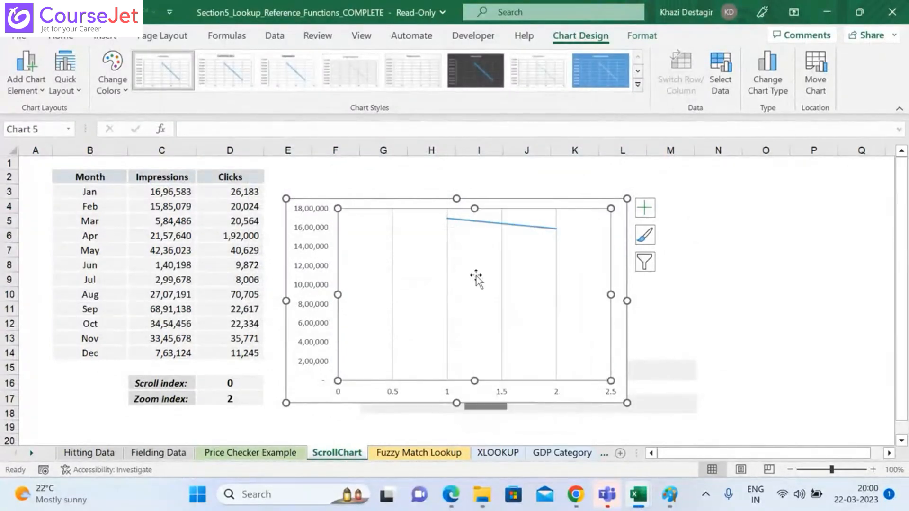
{"action": "right_click", "coordinate": [475, 277]}
Step: Cut the existing chart from the ScrollChart sheet
{"action": "left_click", "coordinate": [454, 198]}
{"action": "right_click", "coordinate": [454, 198]}
{"action": "left_click", "coordinate": [484, 82]}
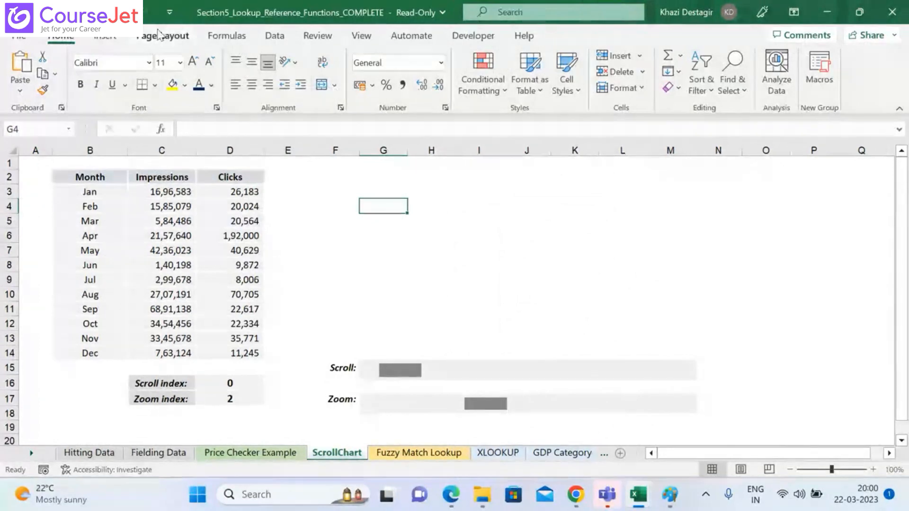
Step: Insert an empty scatter chart with straight lines, then move and resize it to sit above the Scroll and Zoom bars
{"action": "left_click", "coordinate": [95, 41]}
{"action": "left_click", "coordinate": [402, 87]}
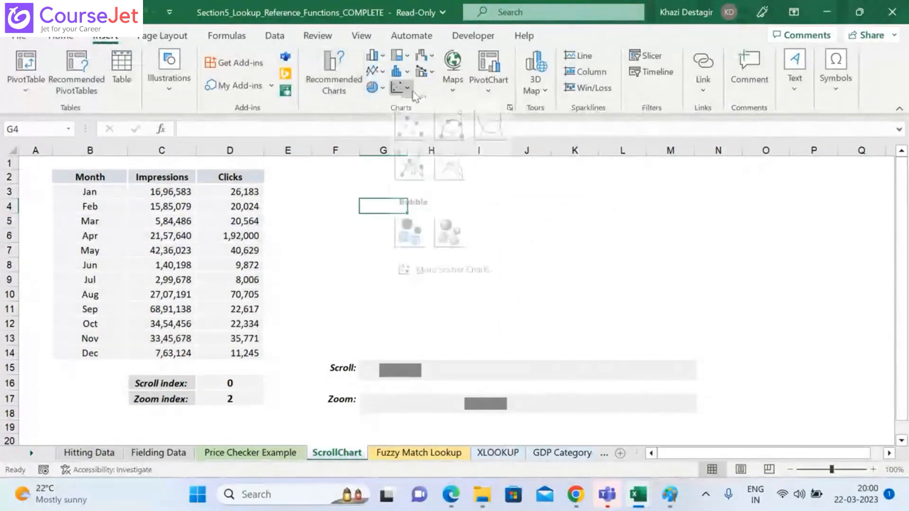
{"action": "left_click", "coordinate": [445, 177]}
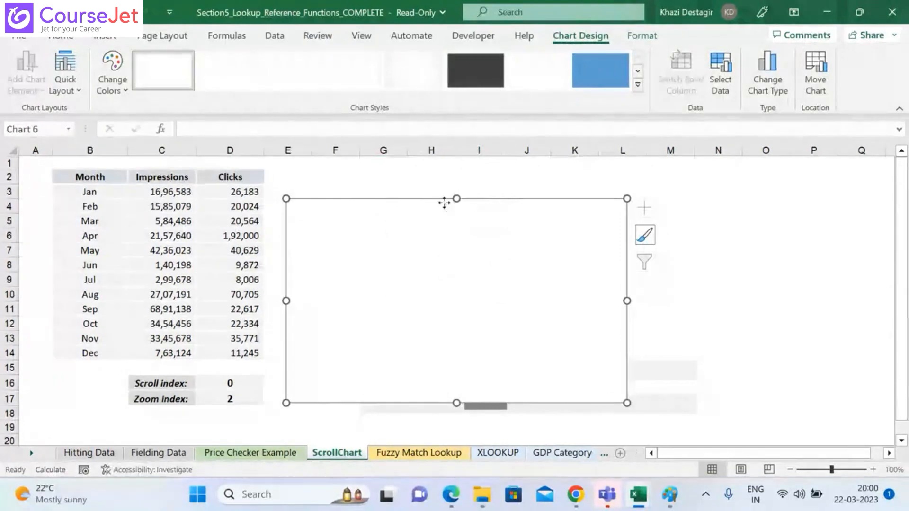
{"action": "left_click_drag", "start_coordinate": [444, 202], "coordinate": [466, 161]}
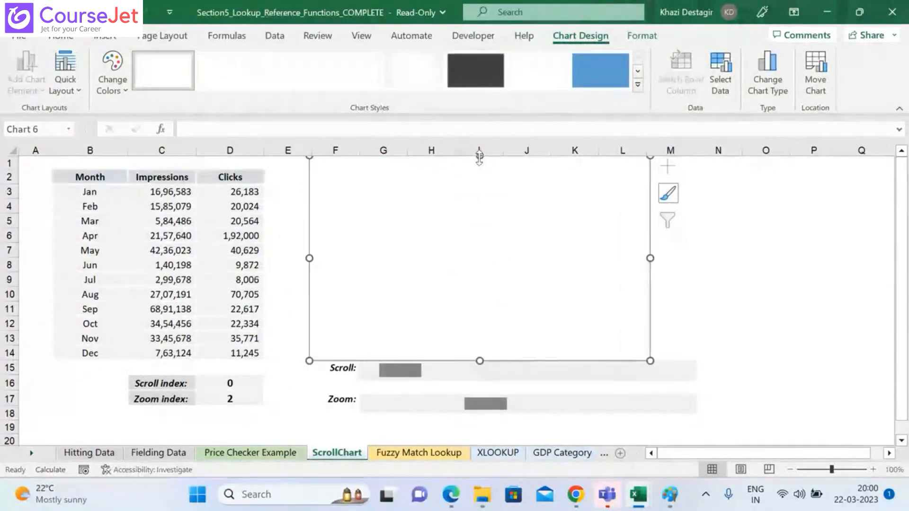
{"action": "left_click_drag", "start_coordinate": [479, 158], "coordinate": [479, 171]}
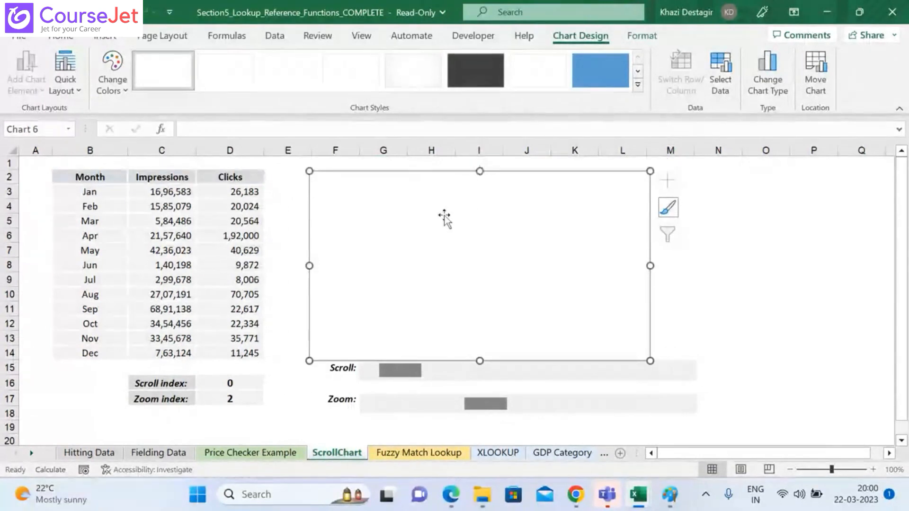
Step: Add a series to the new chart named from the Impressions header in C2, with $C$3:$C$14 as its Y values
{"action": "right_click", "coordinate": [417, 237]}
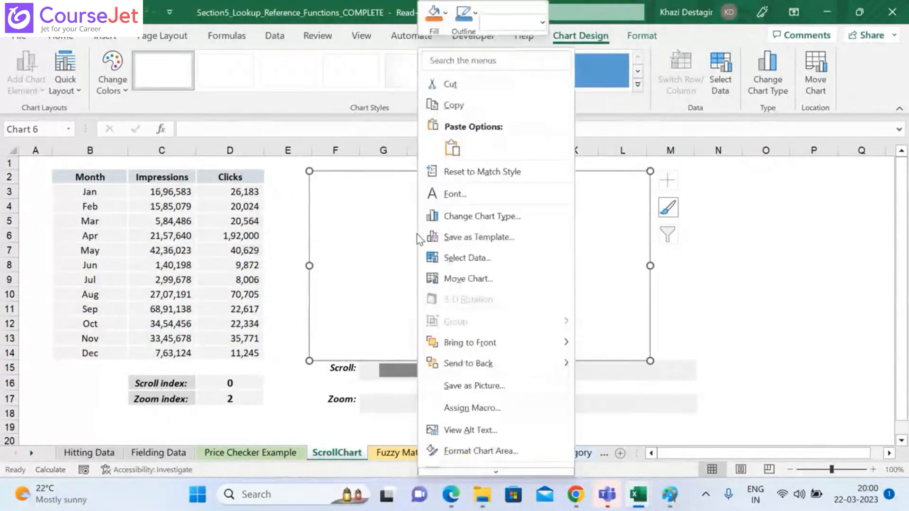
{"action": "left_click", "coordinate": [478, 262]}
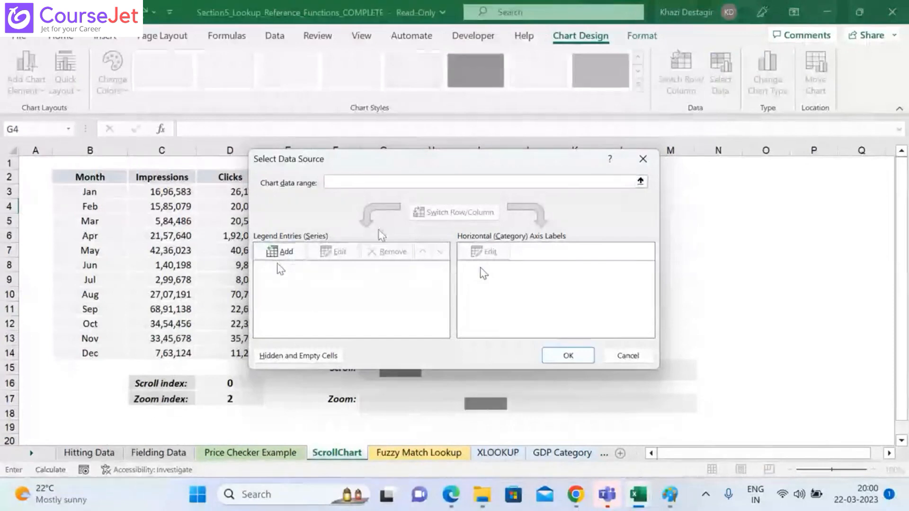
{"action": "left_click", "coordinate": [281, 251]}
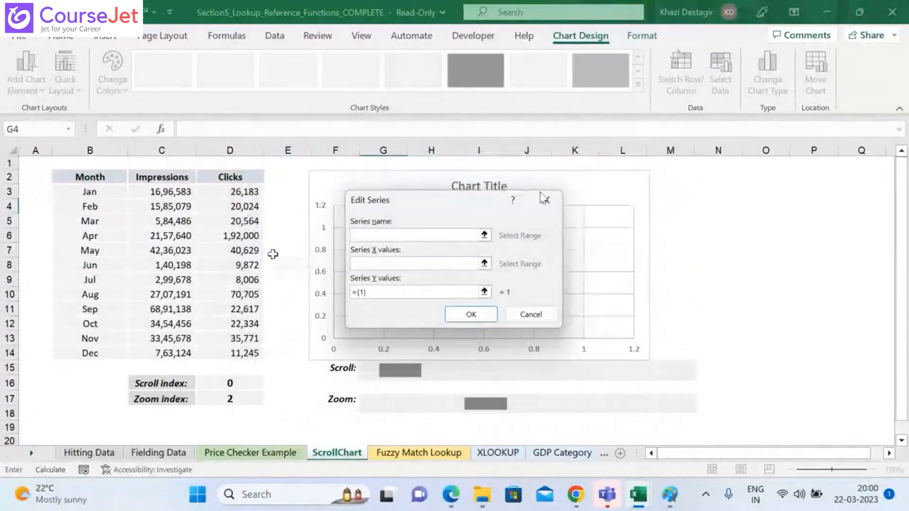
{"action": "left_click", "coordinate": [166, 185]}
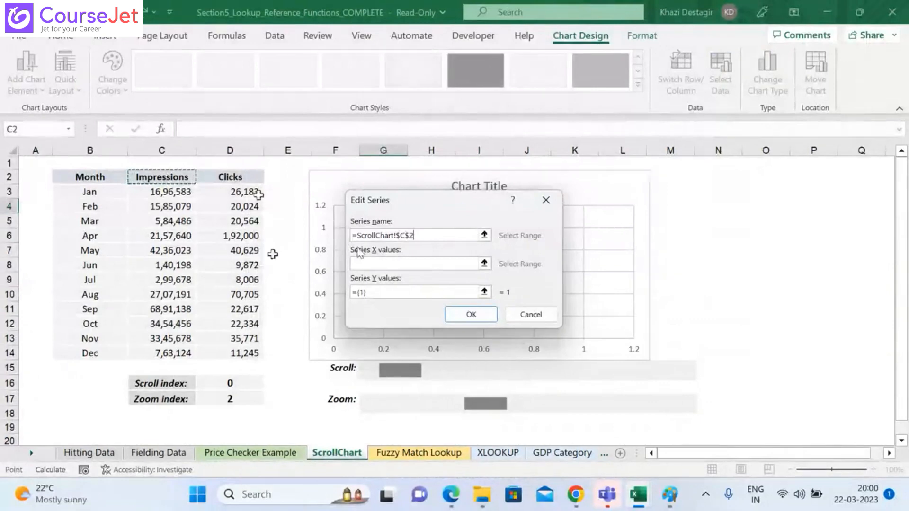
{"action": "left_click", "coordinate": [483, 292]}
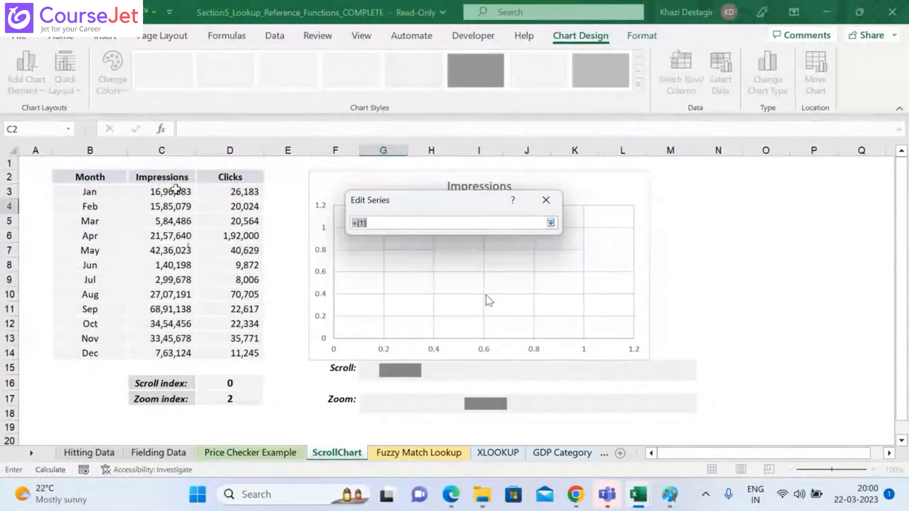
{"action": "left_click", "coordinate": [176, 189]}
{"action": "key", "text": "ctrl+shift+Down"}
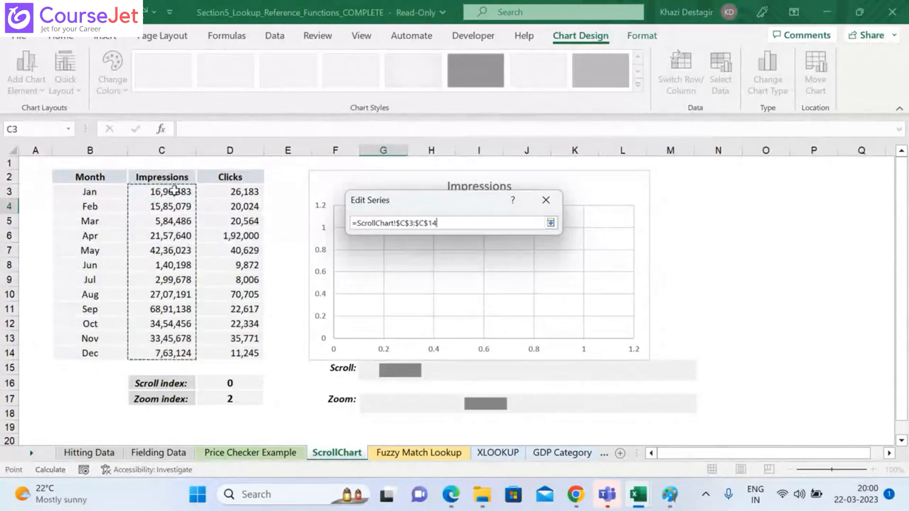
{"action": "left_click", "coordinate": [550, 224]}
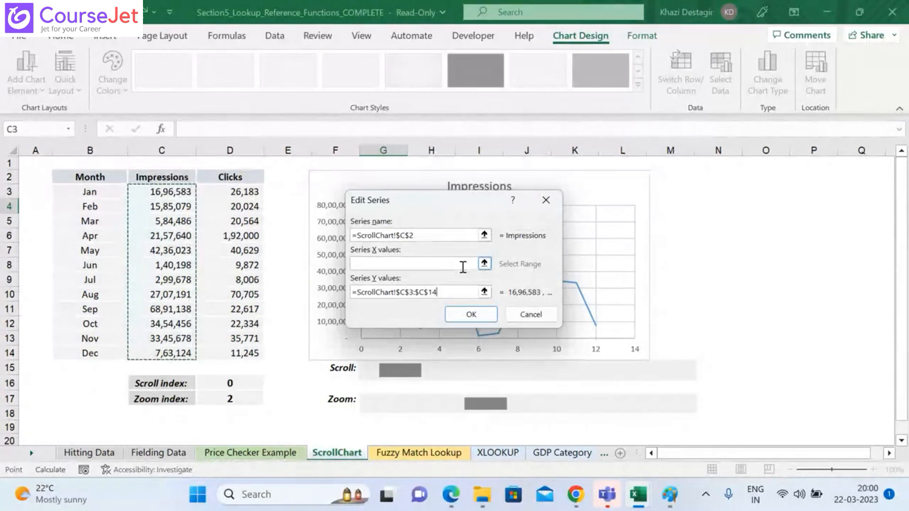
{"action": "left_click", "coordinate": [469, 315]}
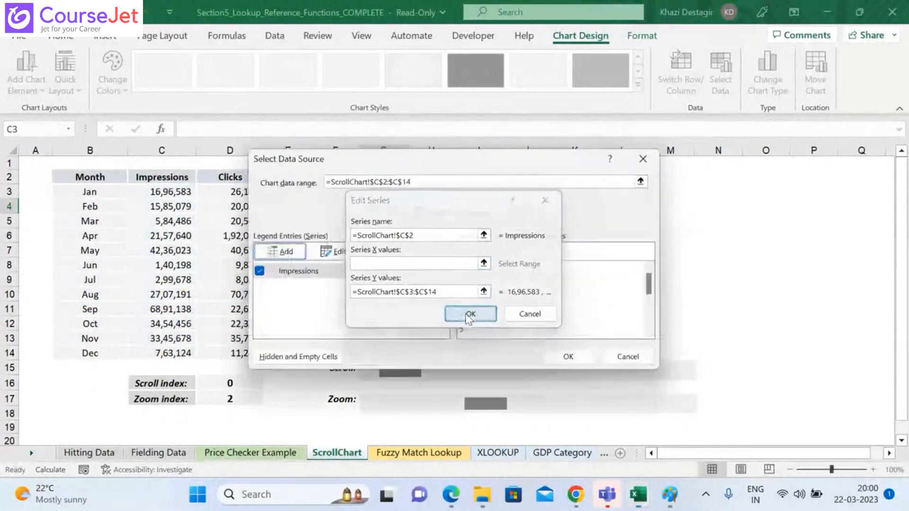
Step: Add a second series named from the Month header in B2, with $B$3:$B$14 as its X values, and accept the data source
{"action": "left_click", "coordinate": [294, 254]}
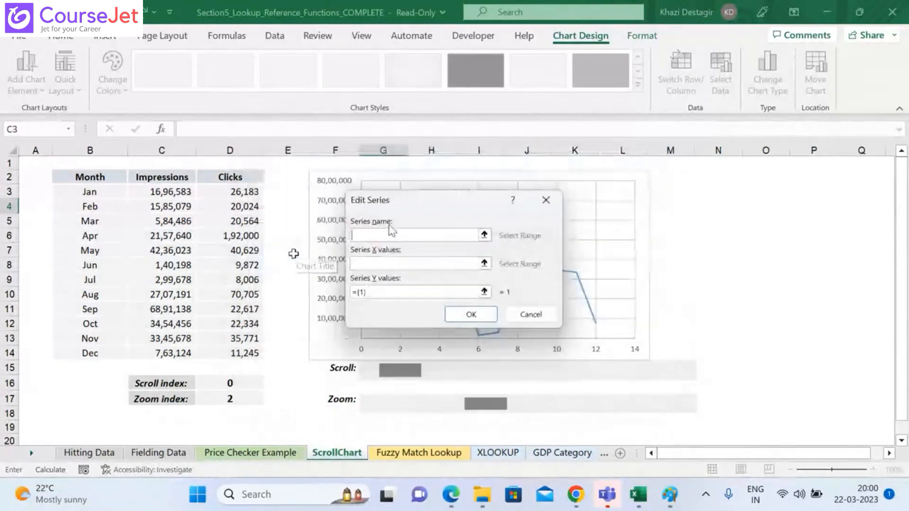
{"action": "left_click", "coordinate": [101, 178]}
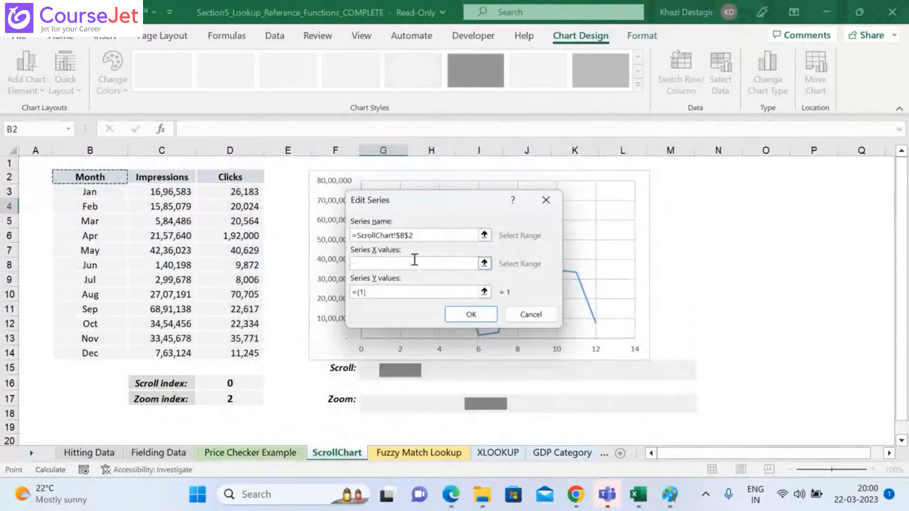
{"action": "left_click", "coordinate": [484, 264]}
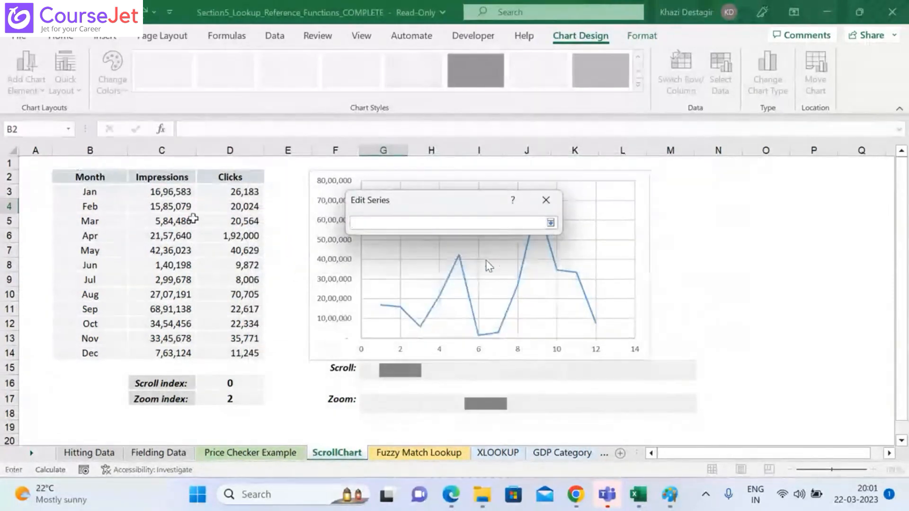
{"action": "left_click", "coordinate": [122, 193]}
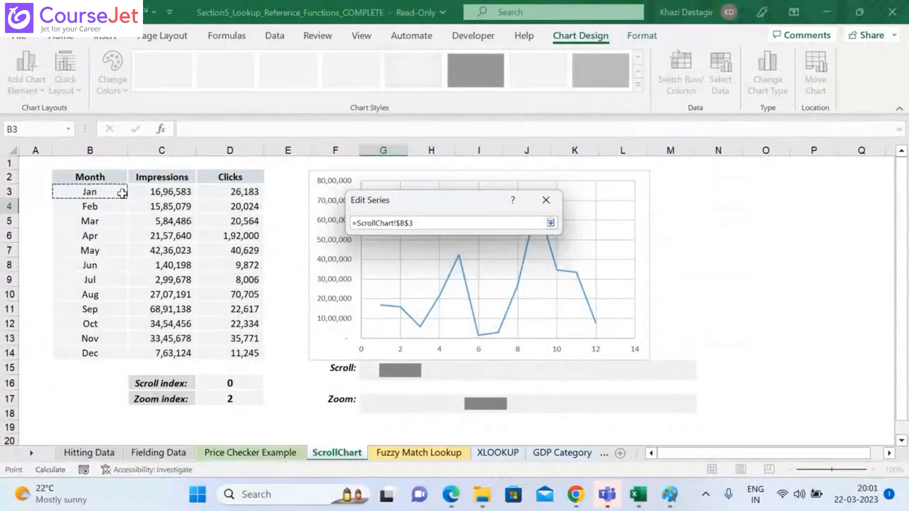
{"action": "key", "text": "ctrl+shift+Down"}
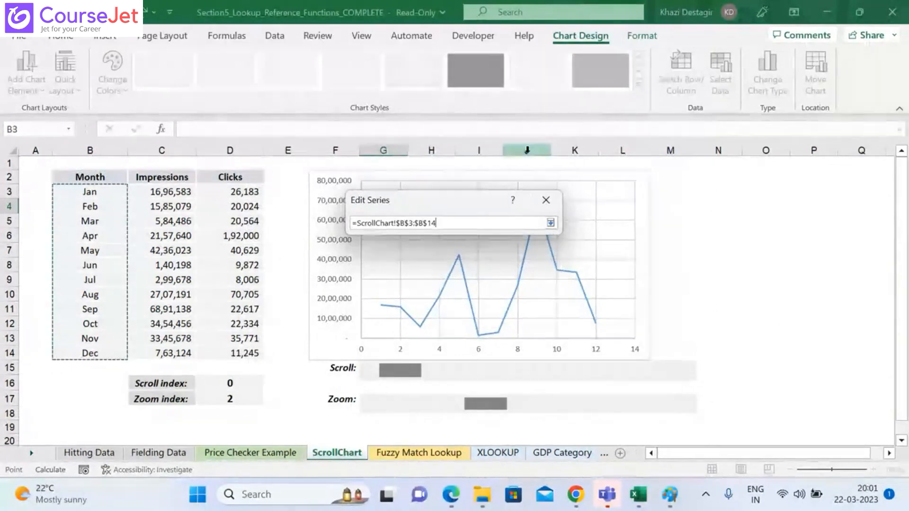
{"action": "left_click", "coordinate": [550, 222]}
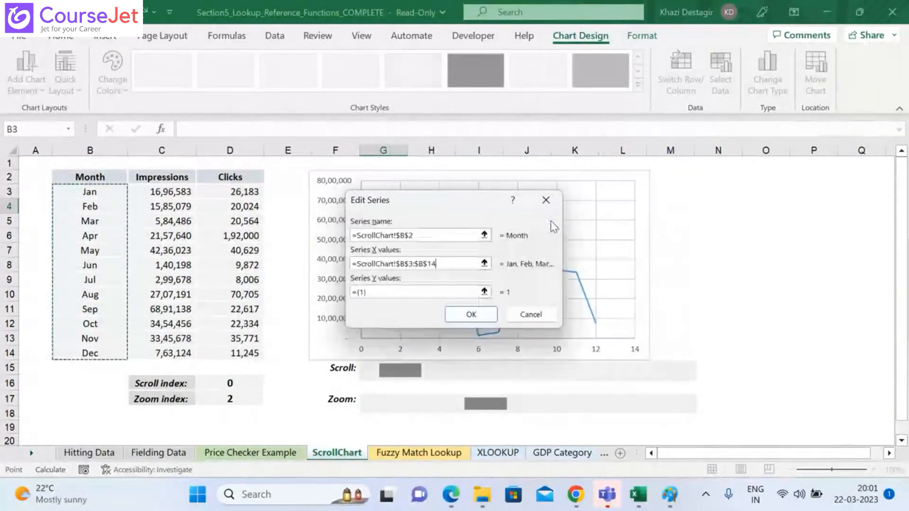
{"action": "left_click", "coordinate": [482, 316]}
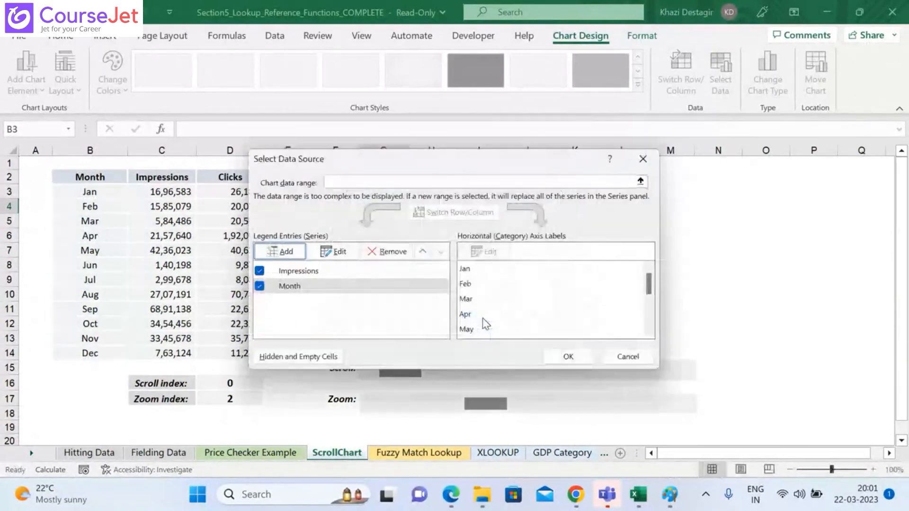
{"action": "left_click", "coordinate": [583, 357]}
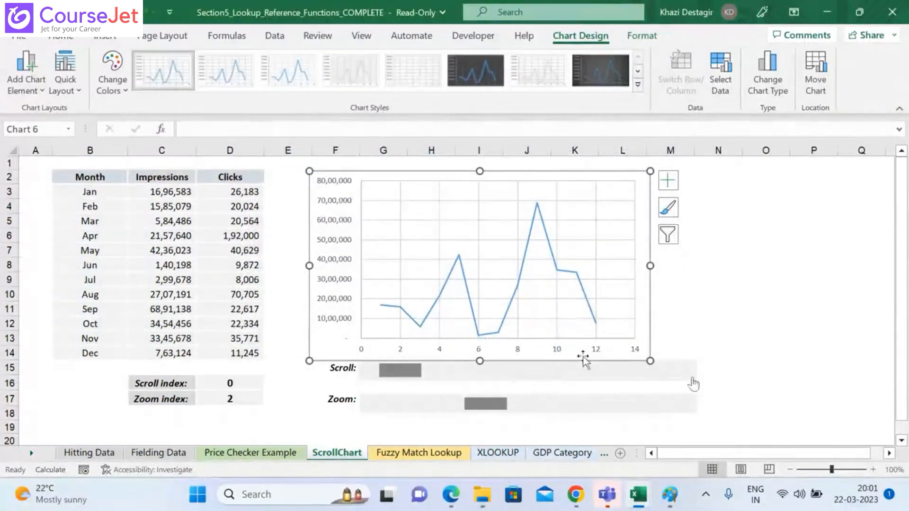
Step: Test the chart by moving the Scroll and Zoom bars back and forth, finishing with both index cells at 6
{"action": "left_click", "coordinate": [691, 374]}
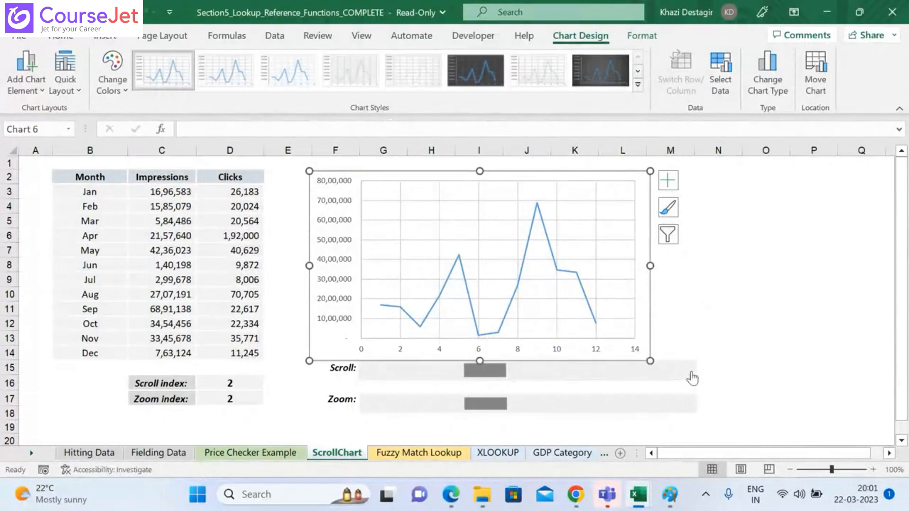
{"action": "left_click", "coordinate": [692, 377]}
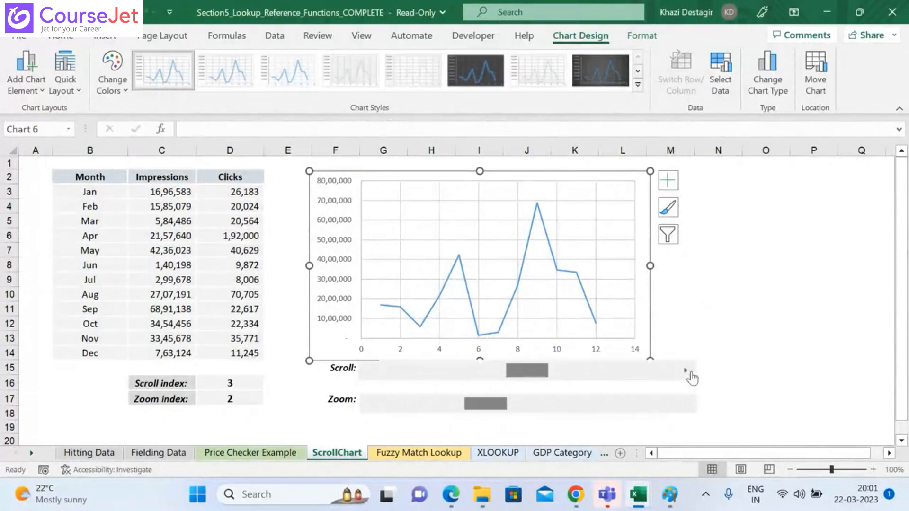
{"action": "left_click", "coordinate": [367, 379]}
{"action": "left_click", "coordinate": [366, 379]}
{"action": "left_click", "coordinate": [367, 379]}
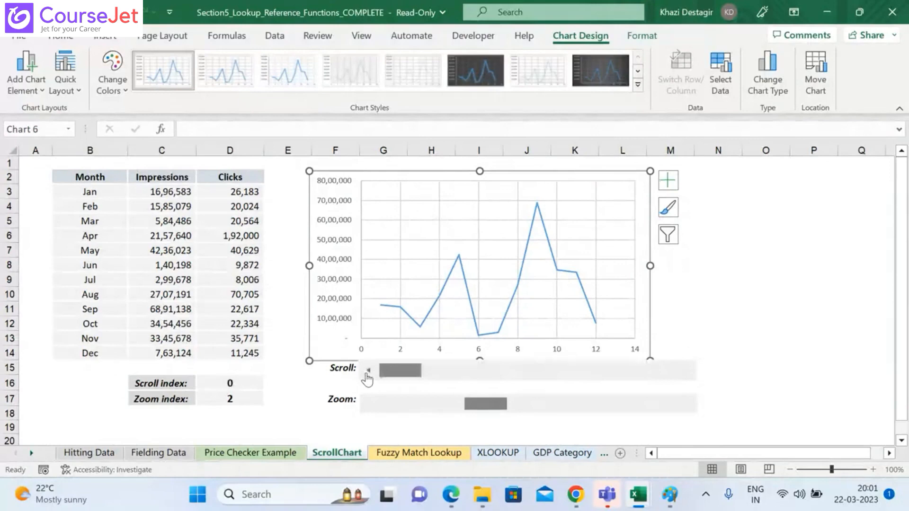
{"action": "left_click", "coordinate": [368, 408]}
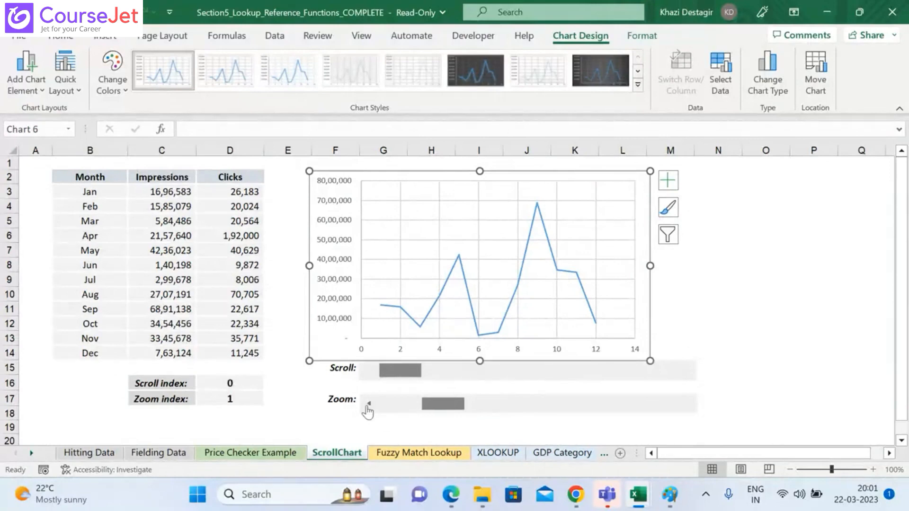
{"action": "left_click", "coordinate": [367, 408]}
{"action": "left_click", "coordinate": [508, 240]}
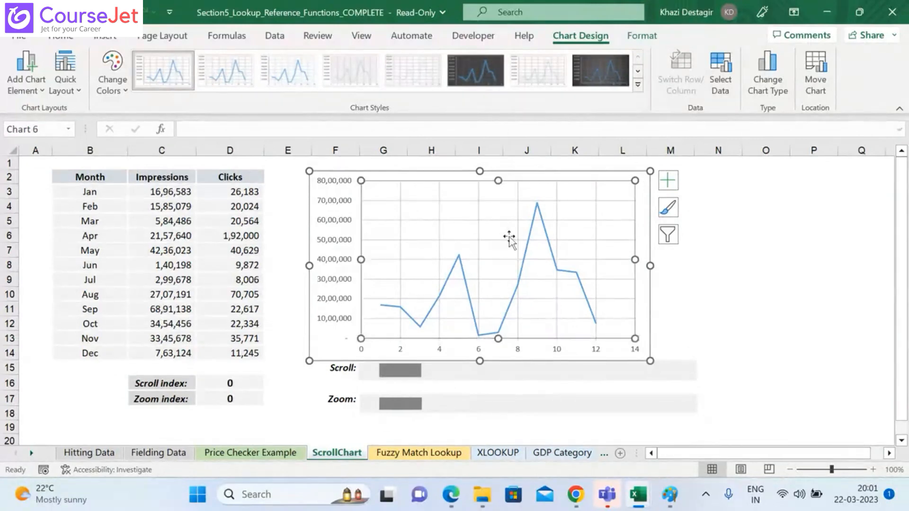
{"action": "left_click", "coordinate": [452, 378]}
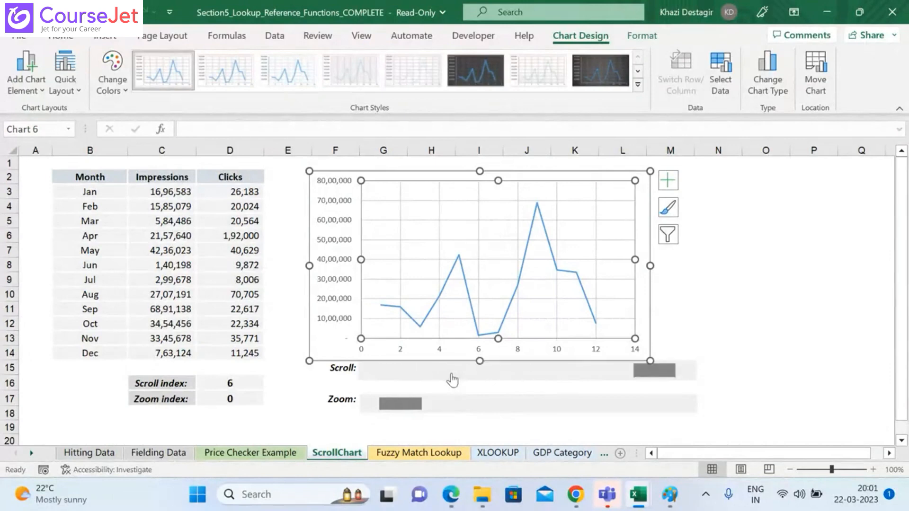
{"action": "left_click", "coordinate": [443, 406]}
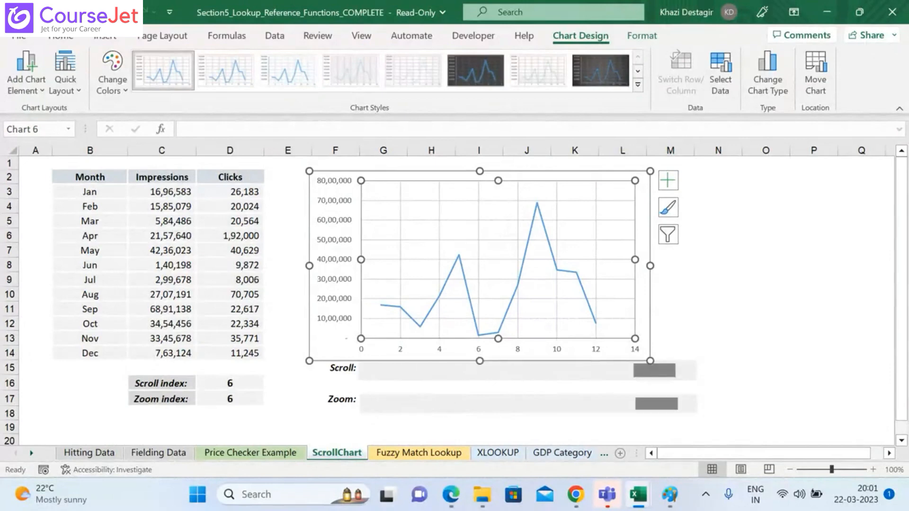
Step: Edit the Impressions series in the chart's data source so its Y values are =ScrollChart!Yvalues
{"action": "right_click", "coordinate": [482, 290]}
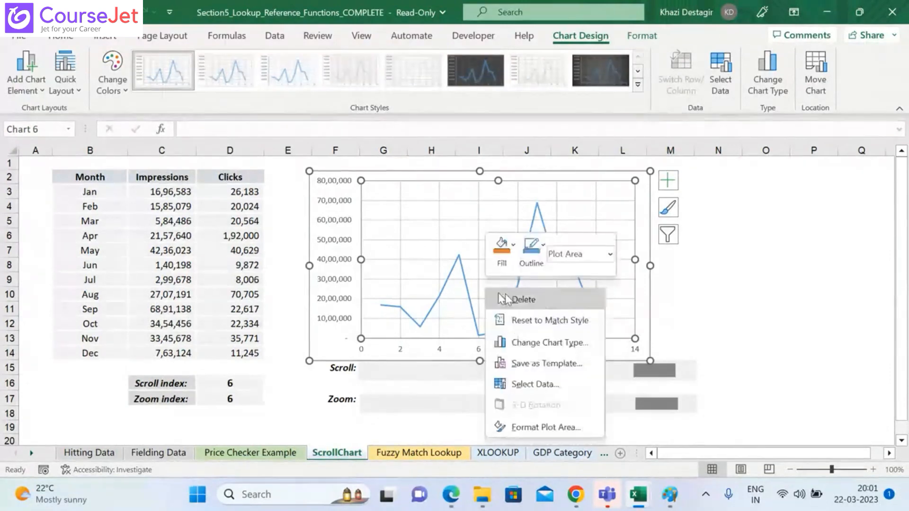
{"action": "left_click", "coordinate": [519, 384]}
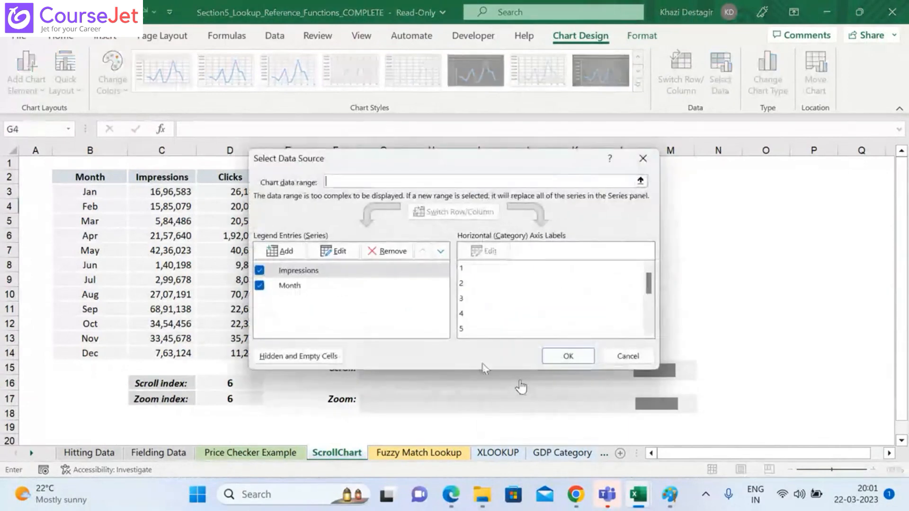
{"action": "left_click", "coordinate": [316, 284]}
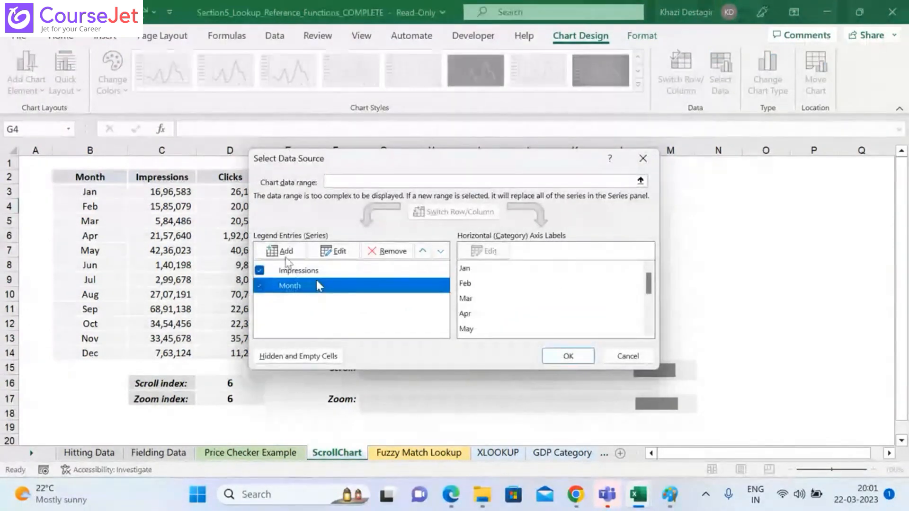
{"action": "left_click", "coordinate": [321, 271]}
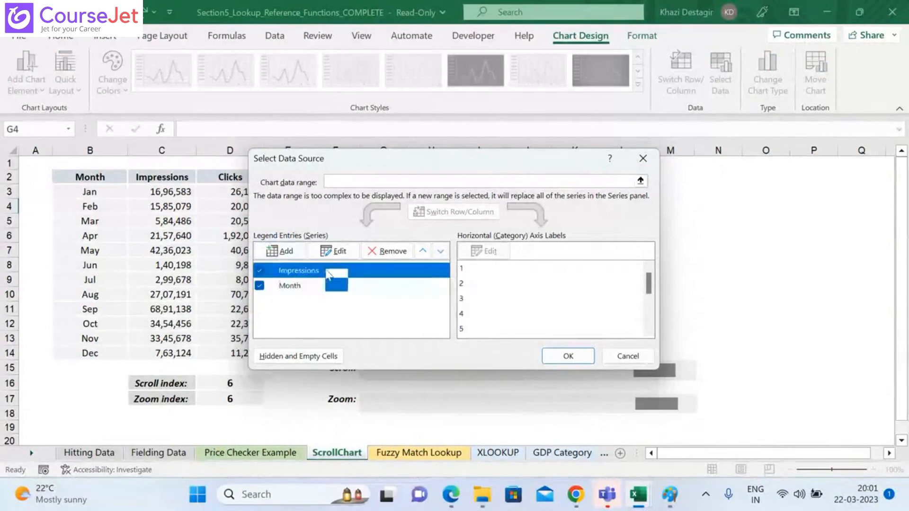
{"action": "left_click", "coordinate": [333, 251]}
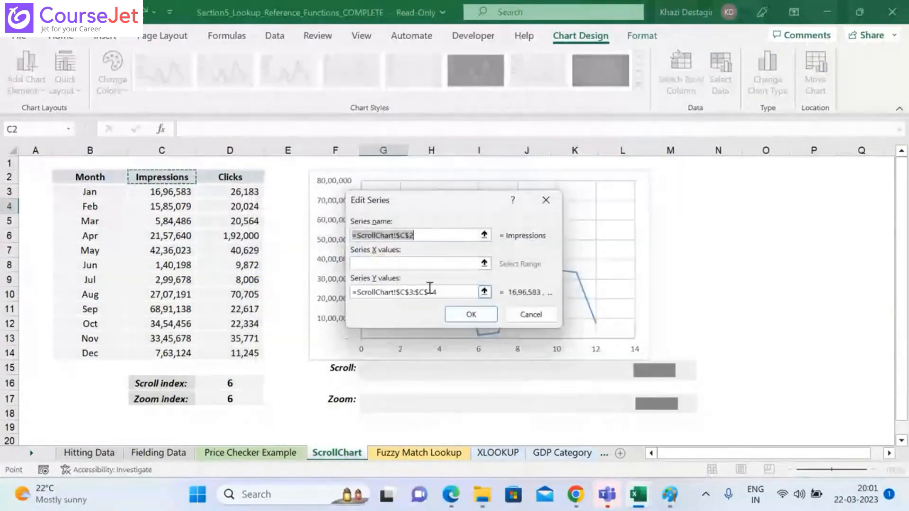
{"action": "left_click", "coordinate": [484, 292]}
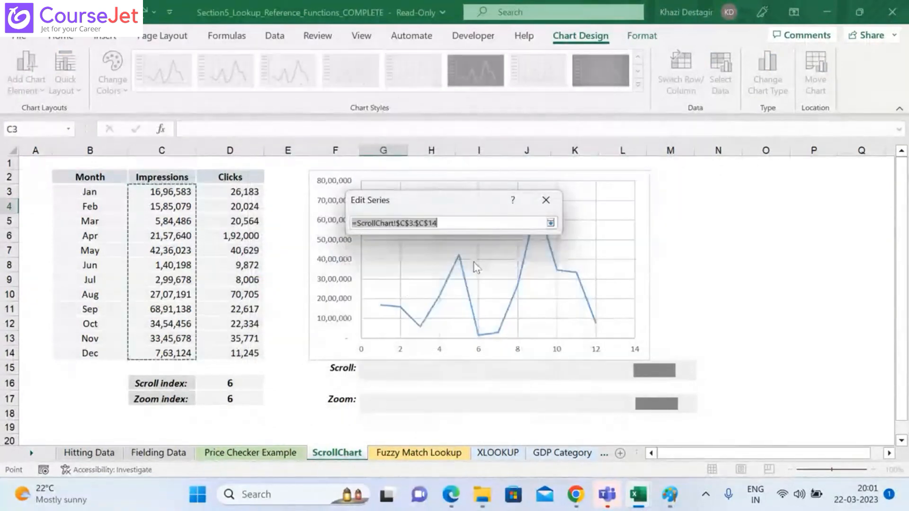
{"action": "left_click", "coordinate": [472, 223]}
{"action": "key", "text": "BackSpace"}
{"action": "key", "text": "BackSpace"}
{"action": "key", "text": "BackSpace"}
{"action": "key", "text": "BackSpace"}
{"action": "key", "text": "BackSpace"}
{"action": "key", "text": "BackSpace"}
{"action": "key", "text": "BackSpace"}
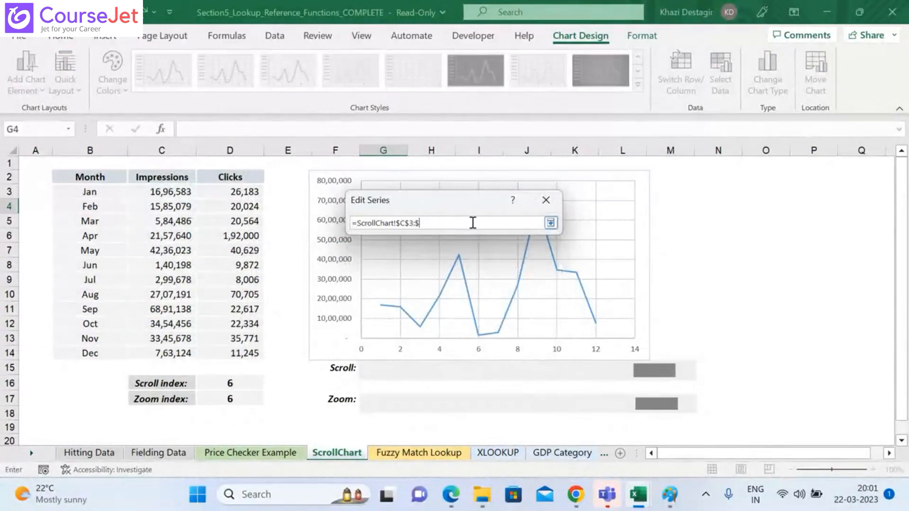
{"action": "key", "text": "BackSpace"}
{"action": "key", "text": "BackSpace"}
{"action": "key", "text": "BackSpace"}
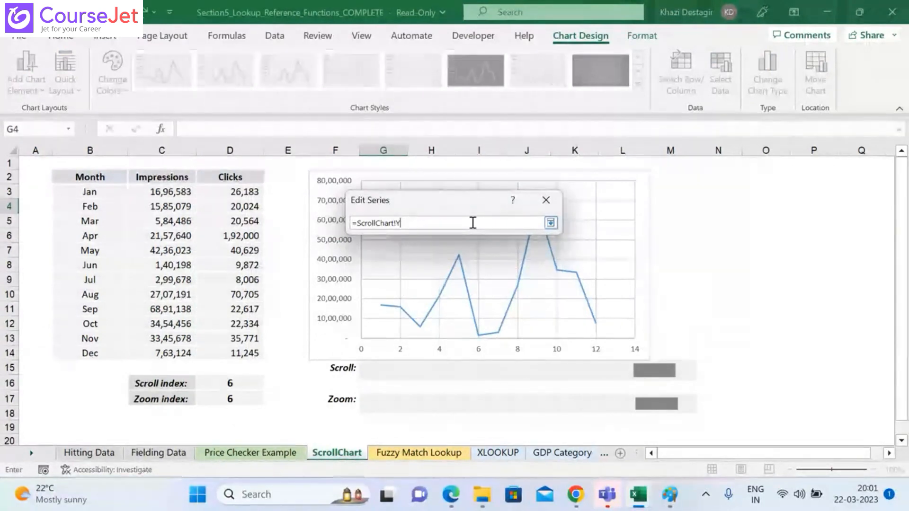
{"action": "type", "text": "Yvalues"}
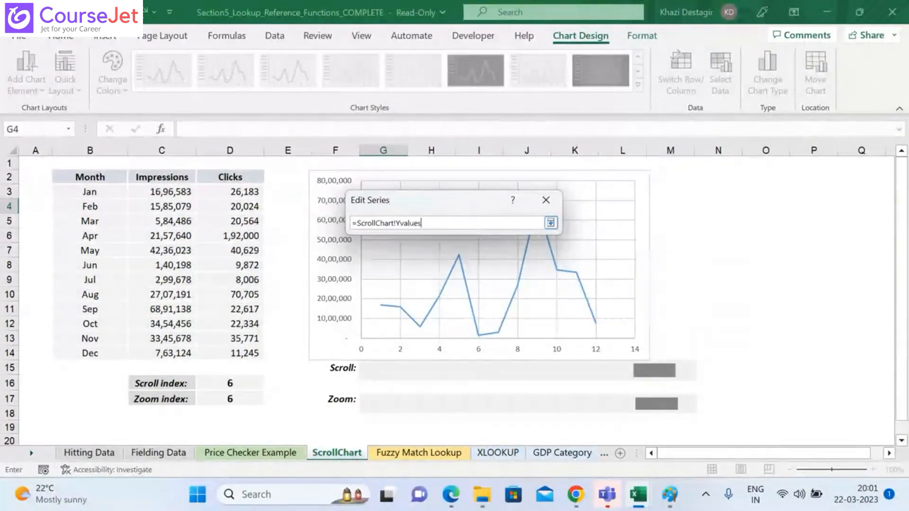
{"action": "left_click", "coordinate": [550, 223]}
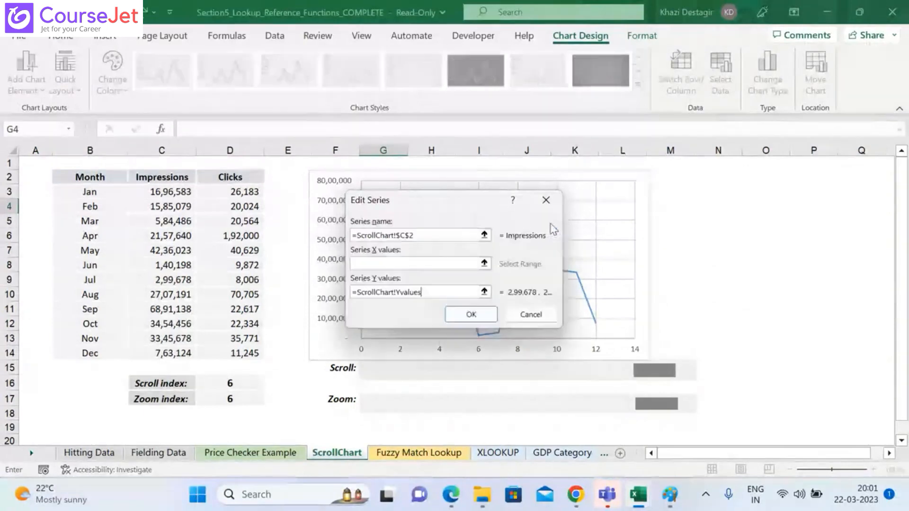
{"action": "left_click", "coordinate": [470, 314]}
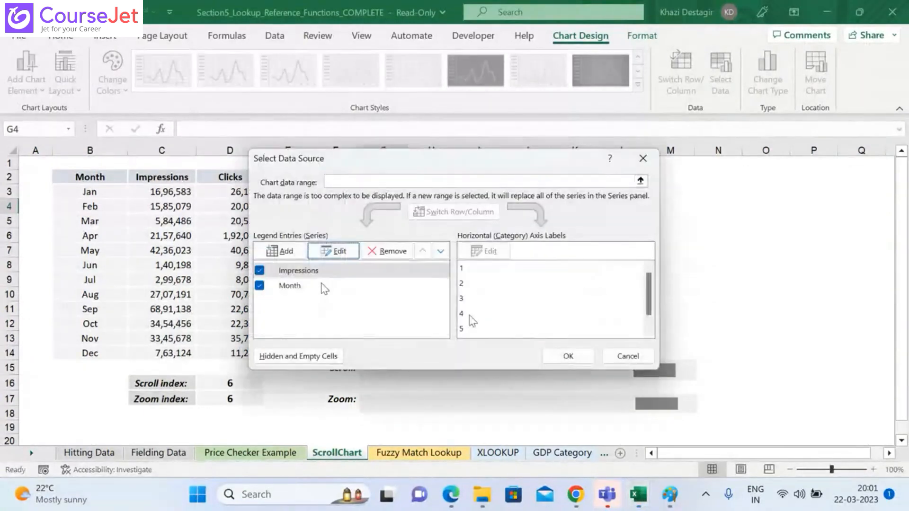
Step: Edit the Month series so its X values are =ScrollChart!Xvalues, and accept the chart's data source
{"action": "left_click", "coordinate": [325, 286]}
{"action": "left_click", "coordinate": [338, 252]}
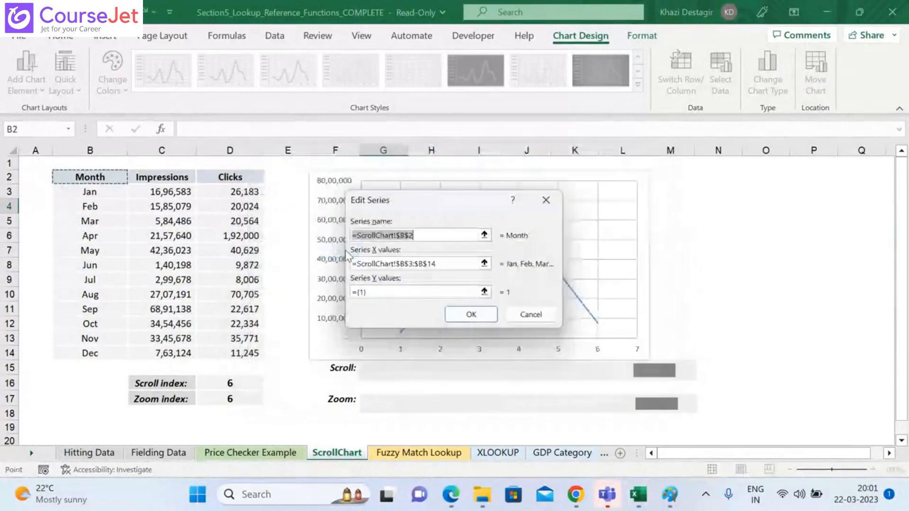
{"action": "left_click", "coordinate": [486, 263]}
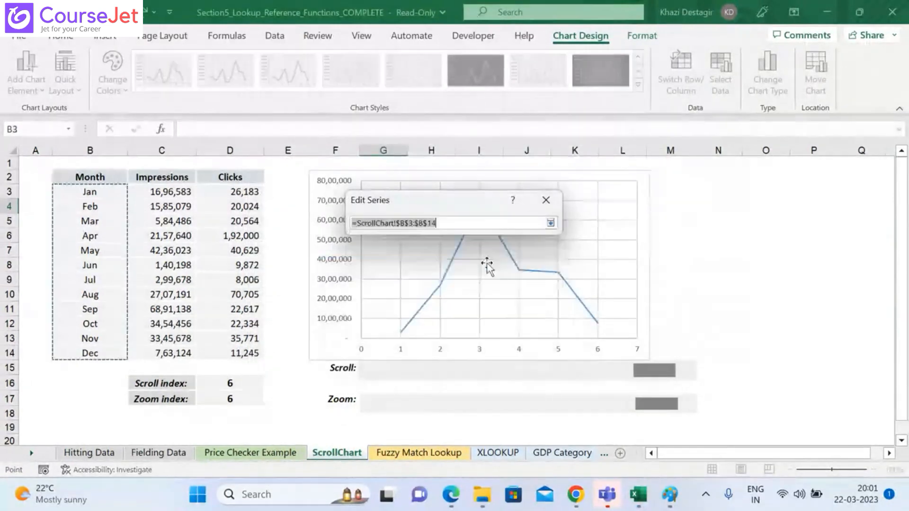
{"action": "key", "text": "Right"}
{"action": "key", "text": "BackSpace"}
{"action": "key", "text": "BackSpace"}
{"action": "key", "text": "BackSpace"}
{"action": "key", "text": "BackSpace"}
{"action": "key", "text": "BackSpace"}
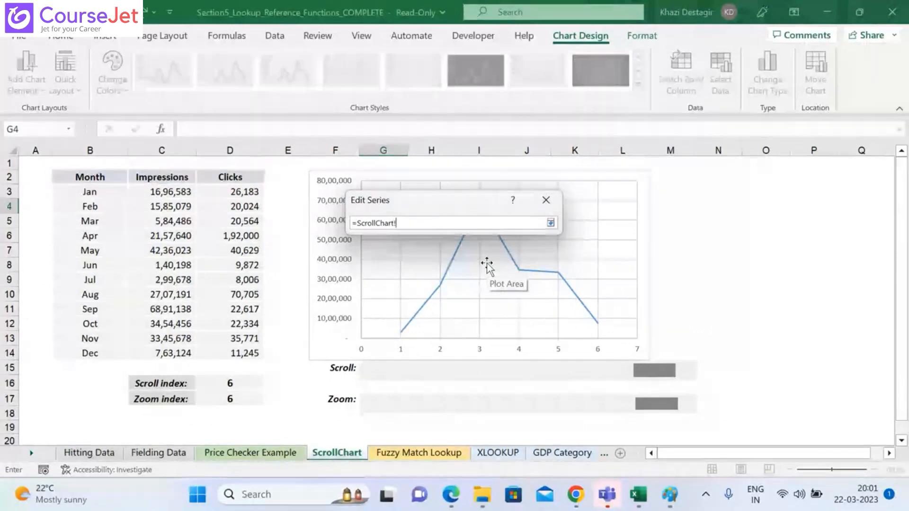
{"action": "type", "text": "!Xvalues"}
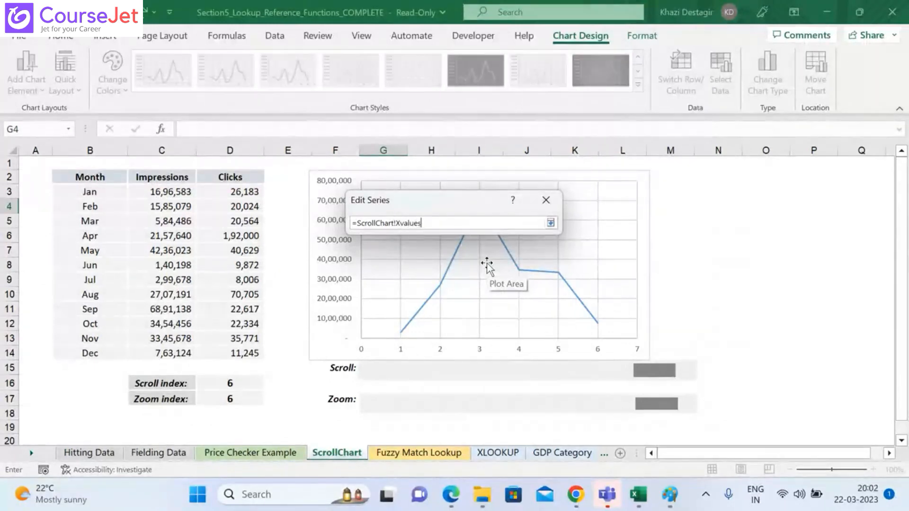
{"action": "key", "text": "Return"}
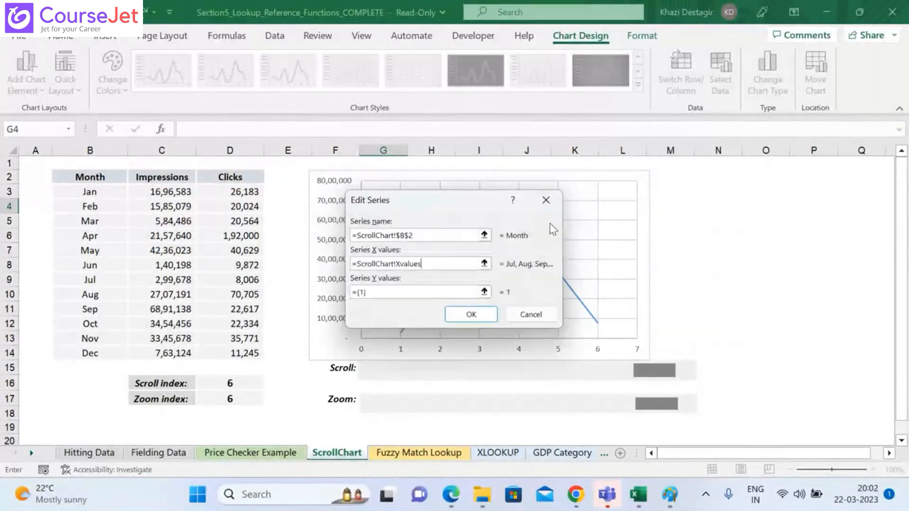
{"action": "left_click", "coordinate": [488, 315]}
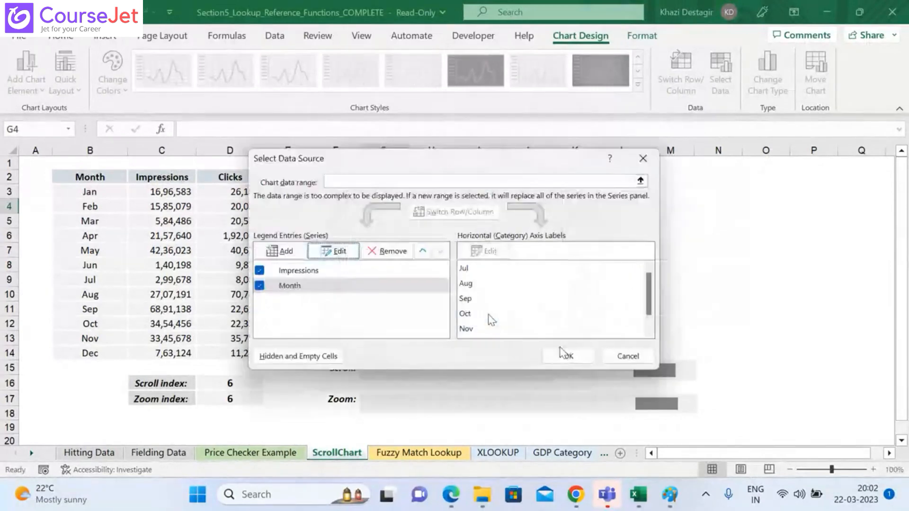
{"action": "left_click", "coordinate": [568, 358]}
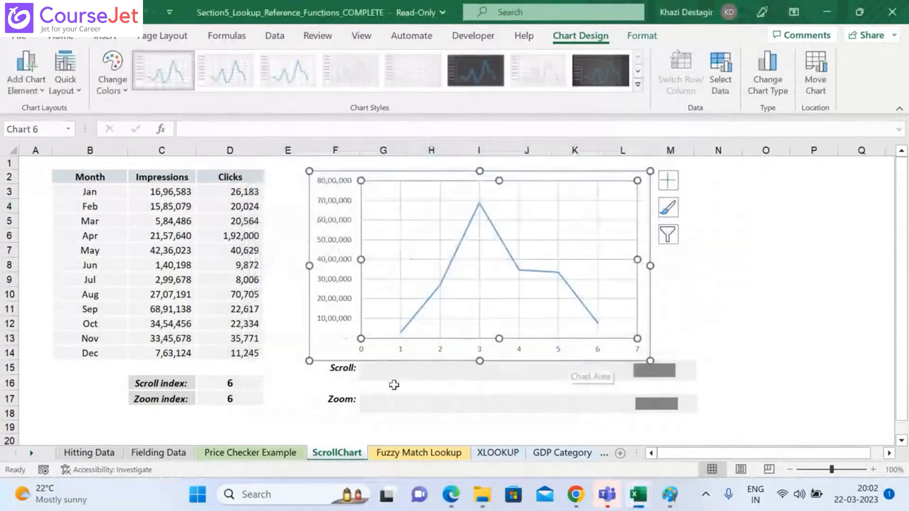
Step: Test the chart's scrolling by moving the Scroll bar back stepwise until the scroll index is 0
{"action": "left_click", "coordinate": [369, 377]}
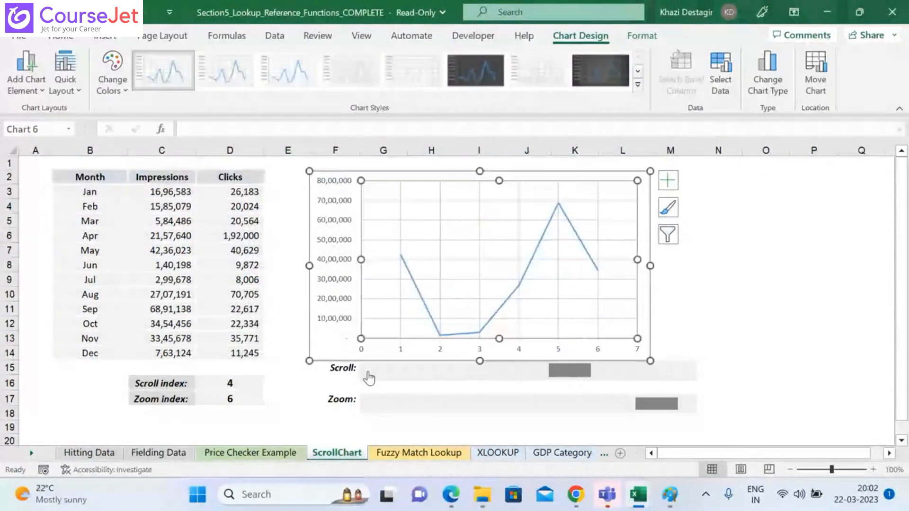
{"action": "left_click", "coordinate": [368, 377]}
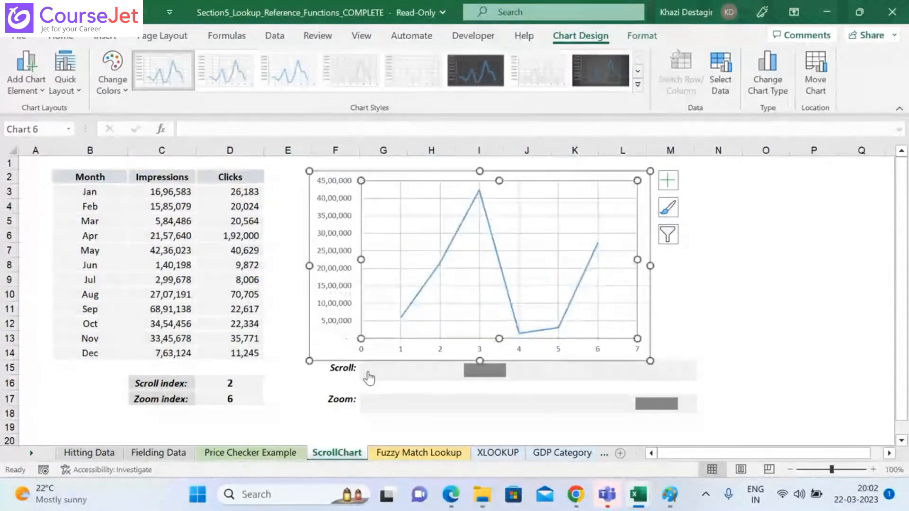
{"action": "left_click", "coordinate": [369, 377]}
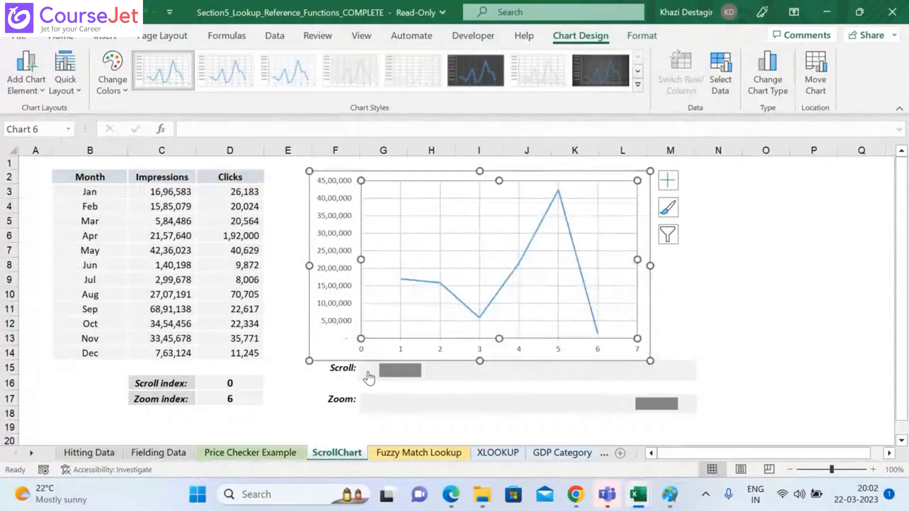
Step: Test the chart's zooming by moving the Zoom bar back stepwise until the zoom index is 0
{"action": "left_click", "coordinate": [370, 410]}
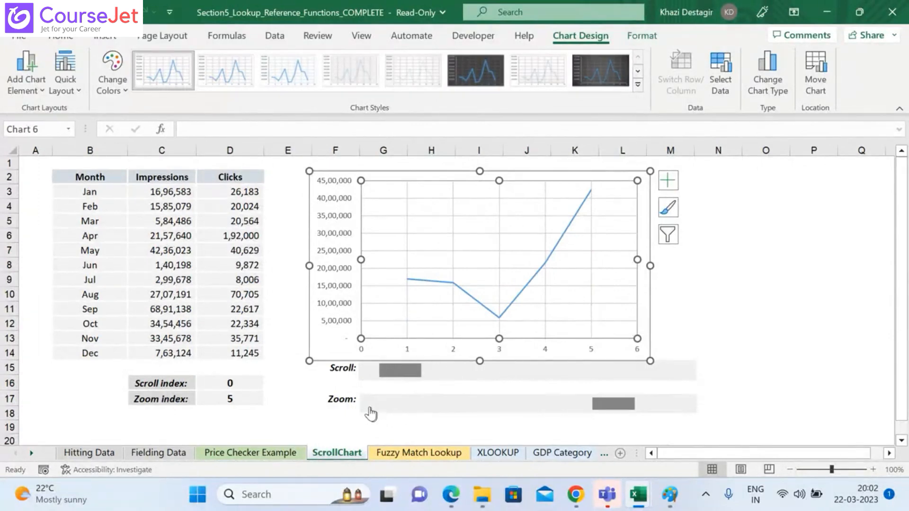
{"action": "double_click", "coordinate": [370, 409]}
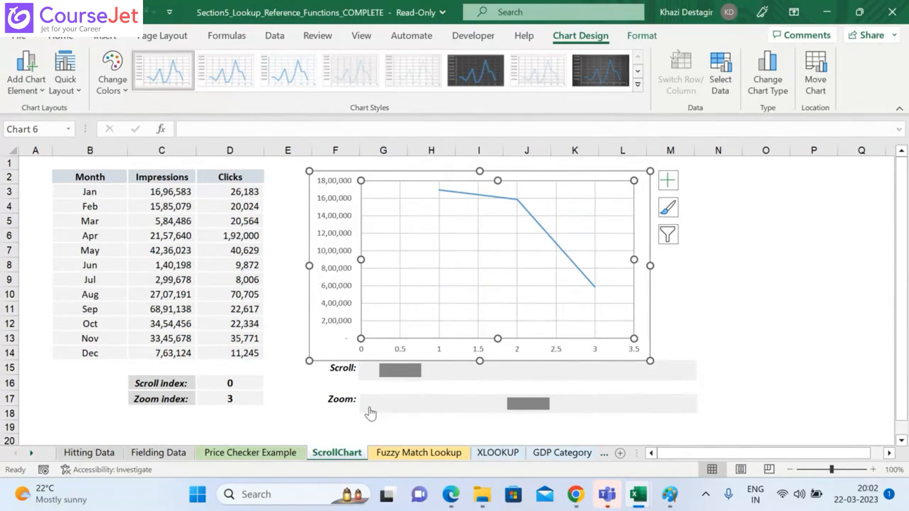
{"action": "double_click", "coordinate": [371, 410]}
{"action": "left_click", "coordinate": [371, 409]}
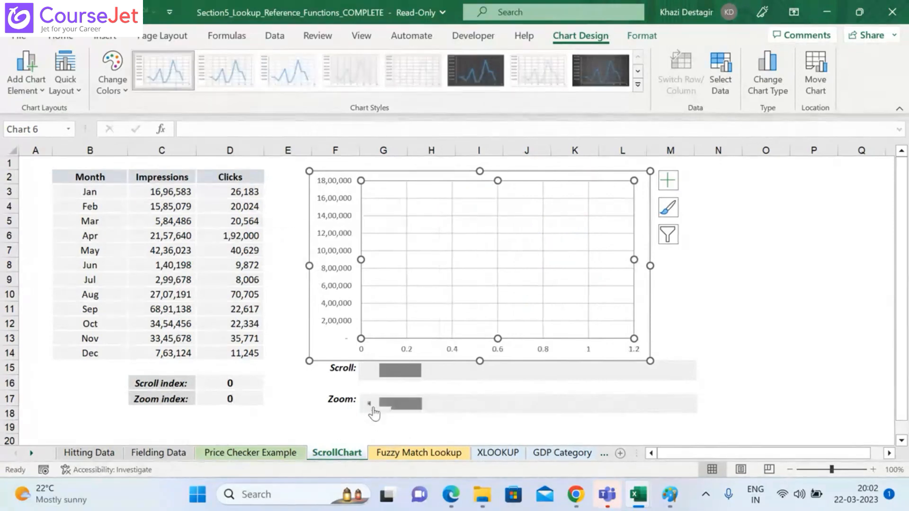
{"action": "left_click", "coordinate": [463, 289]}
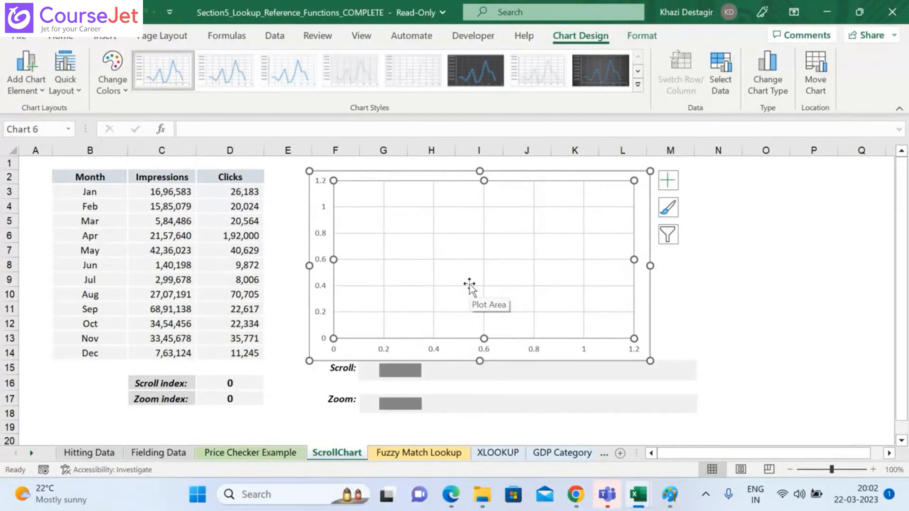
Step: Go to the Hitting Data sheet, look across its columns, and autofit the width of the Key column, dismissing the warning
{"action": "left_click", "coordinate": [76, 453]}
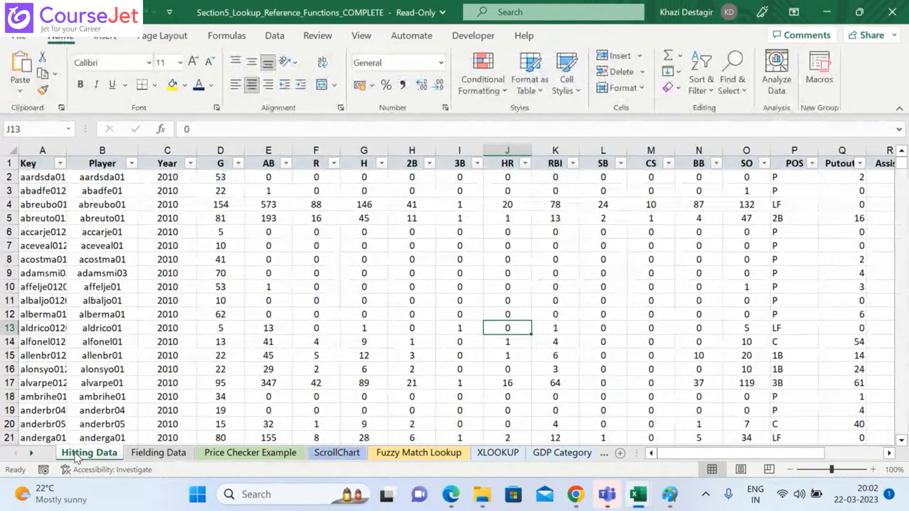
{"action": "left_click", "coordinate": [889, 453]}
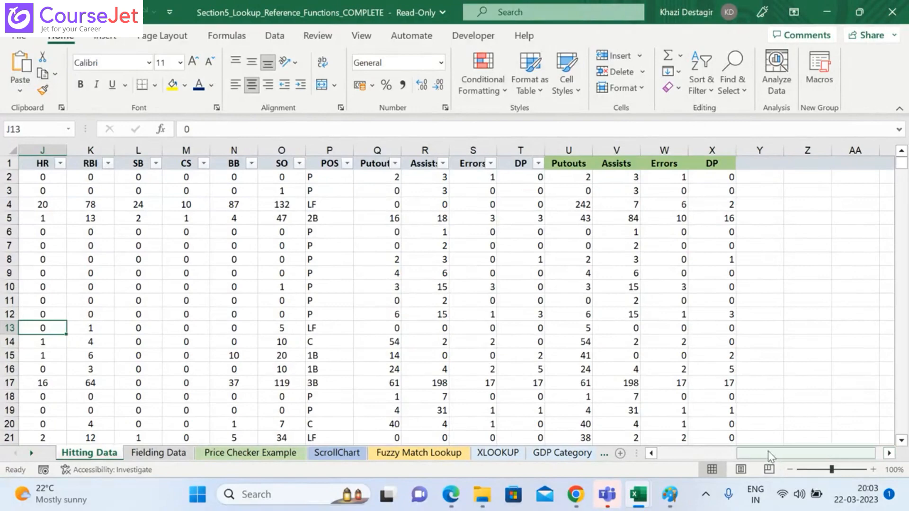
{"action": "left_click_drag", "start_coordinate": [768, 451], "coordinate": [682, 457]}
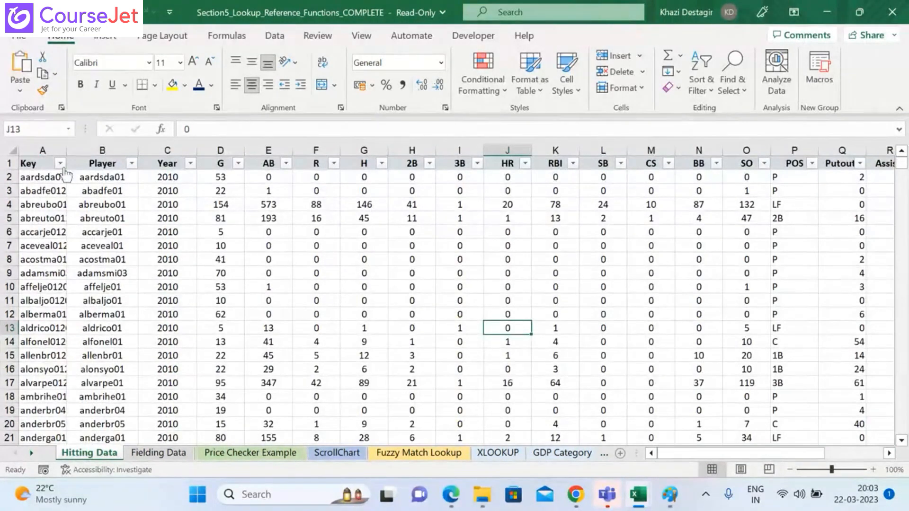
{"action": "double_click", "coordinate": [66, 150]}
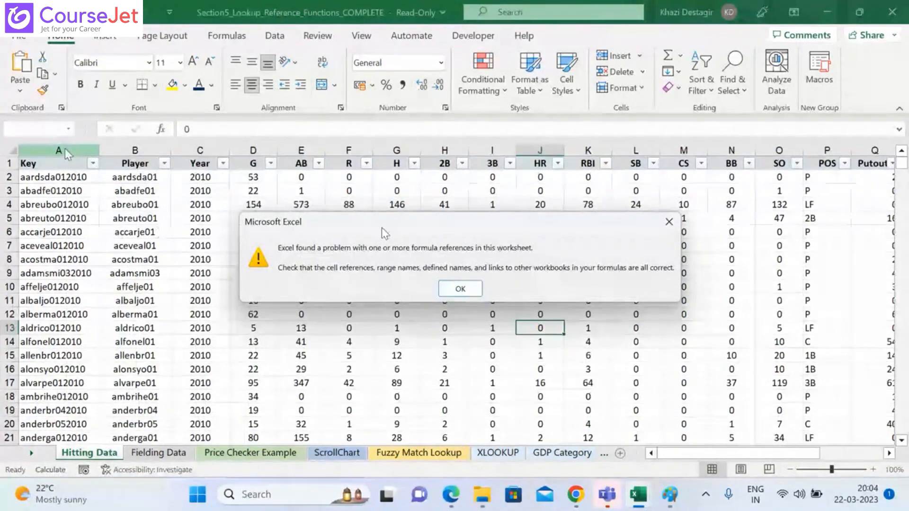
{"action": "left_click", "coordinate": [460, 288]}
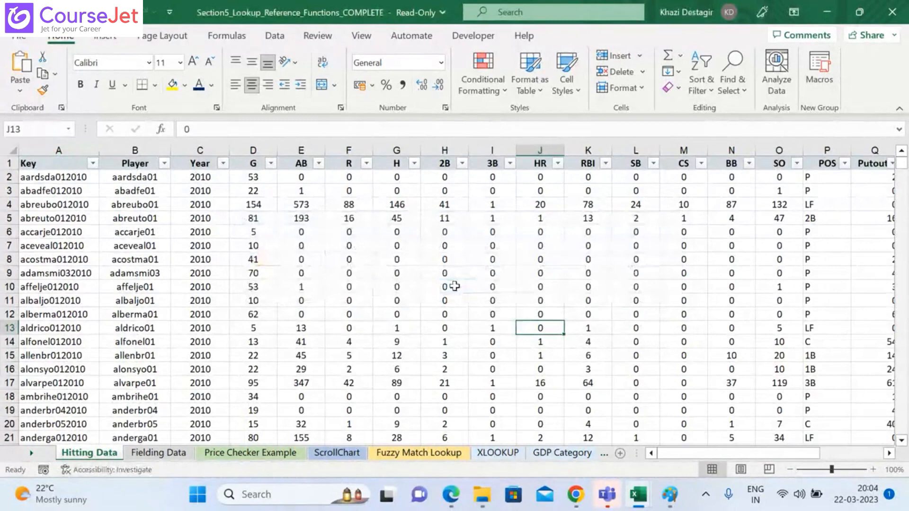
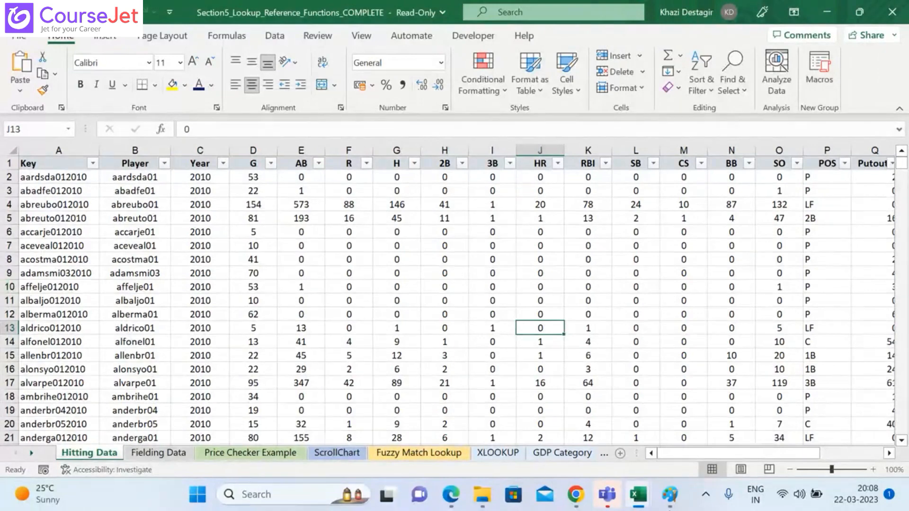
Step: Close the Book1 workbook, dismissing the formula reference warning
{"action": "mouse_move", "coordinate": [641, 497]}
{"action": "mouse_move", "coordinate": [742, 378]}
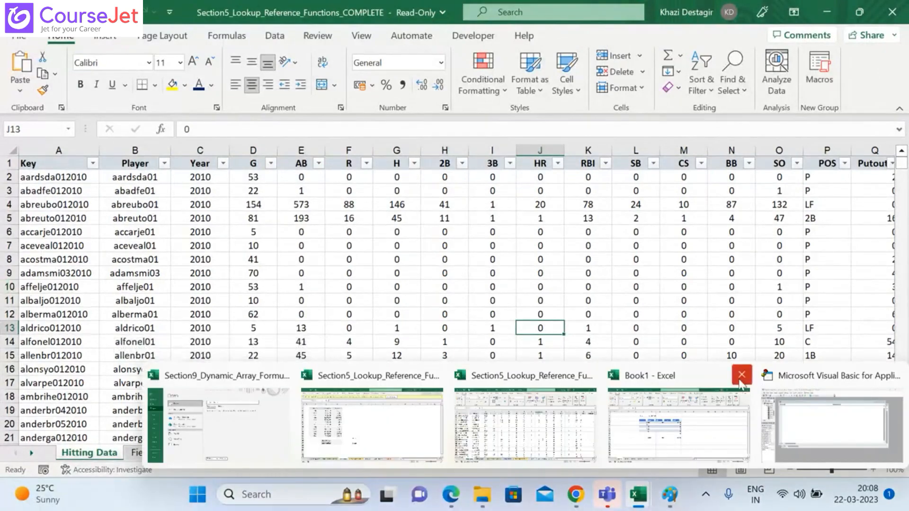
{"action": "left_click", "coordinate": [742, 377]}
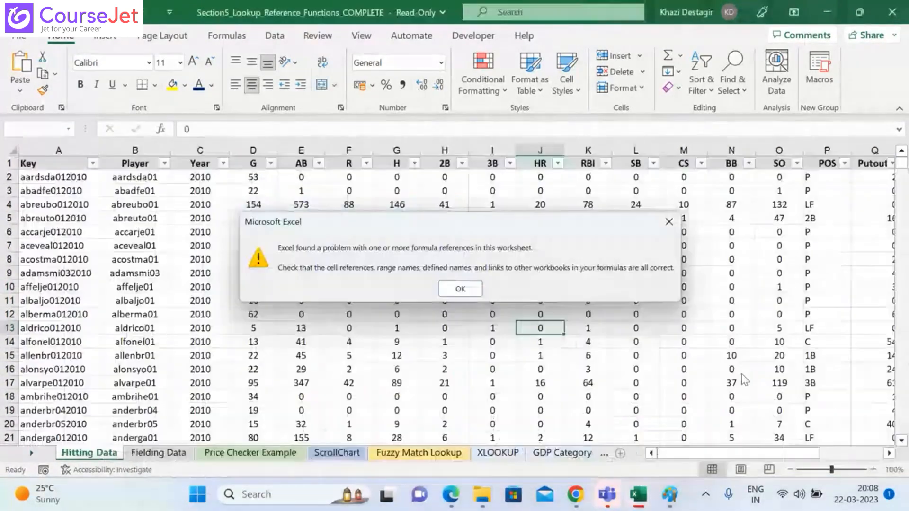
{"action": "left_click", "coordinate": [448, 287]}
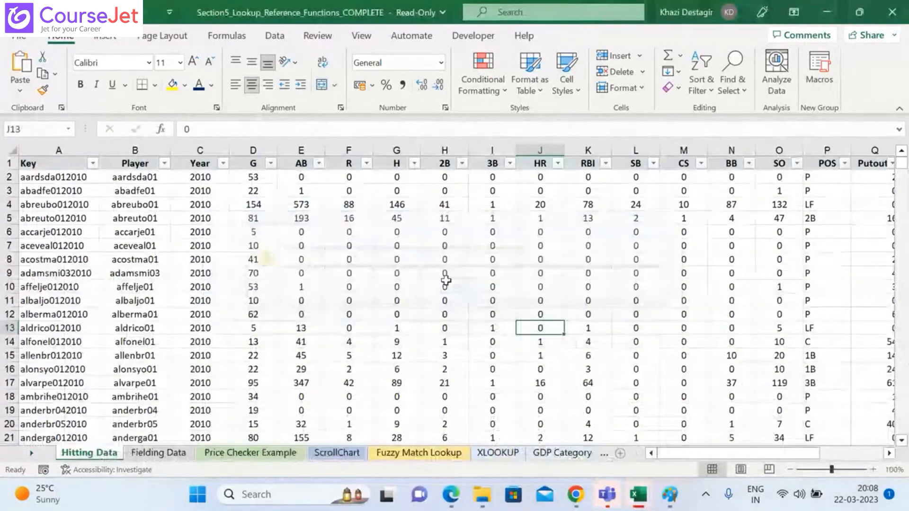
{"action": "mouse_move", "coordinate": [639, 490]}
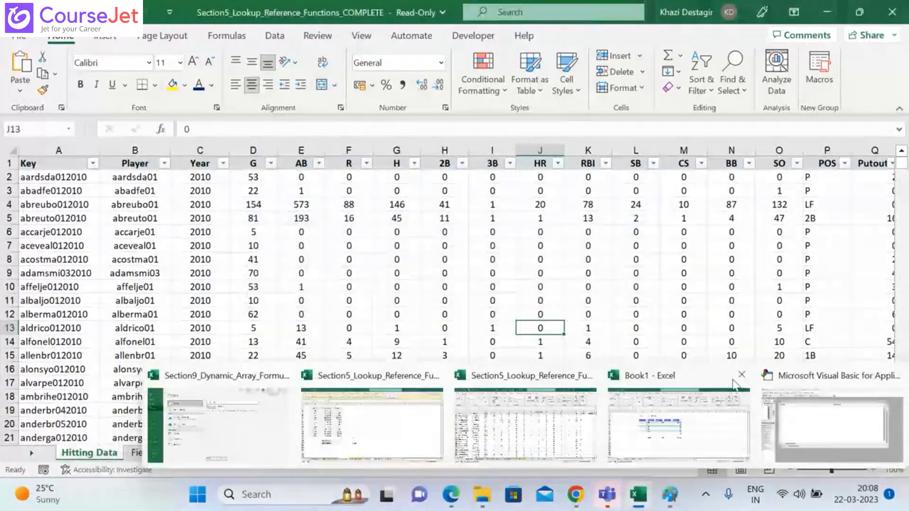
{"action": "left_click", "coordinate": [746, 386]}
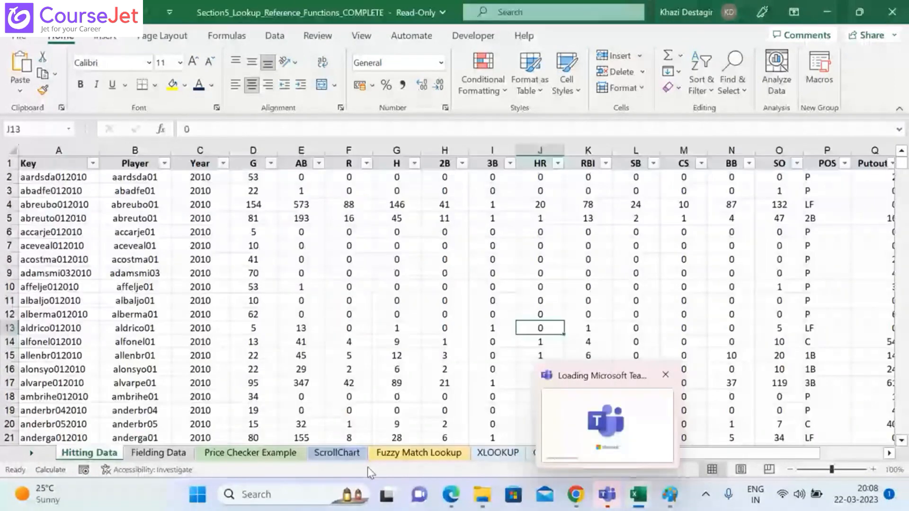
Step: In a new blank workbook, check the Developer entry under Main Tabs in the Customize Ribbon options, and accept the options
{"action": "key", "text": "ctrl+n"}
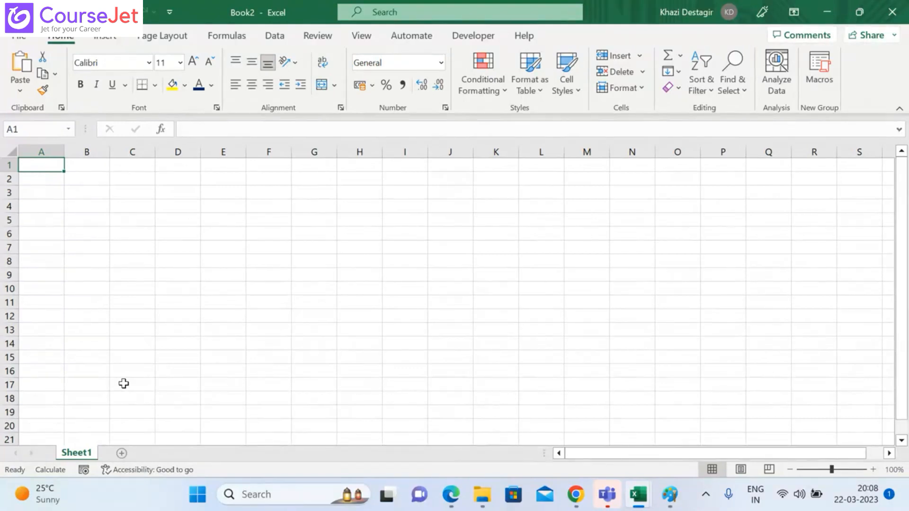
{"action": "left_click", "coordinate": [23, 38]}
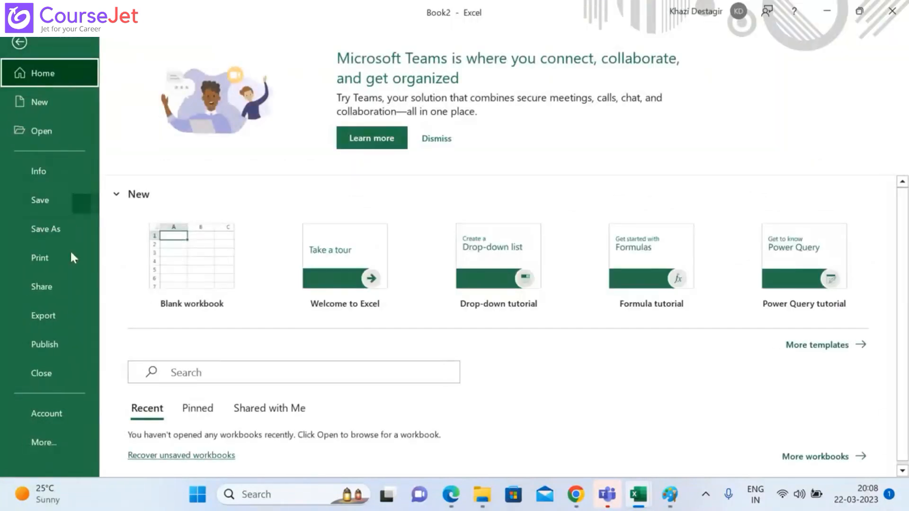
{"action": "left_click", "coordinate": [51, 450]}
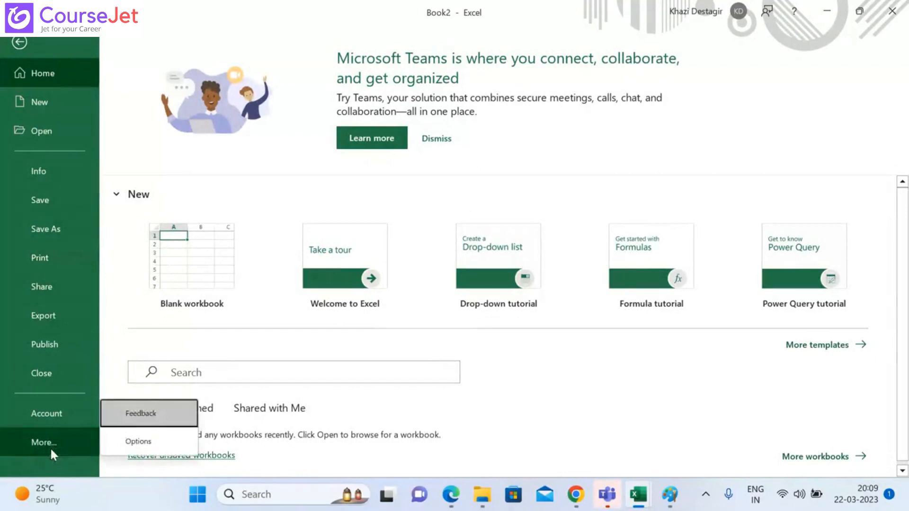
{"action": "left_click", "coordinate": [114, 442]}
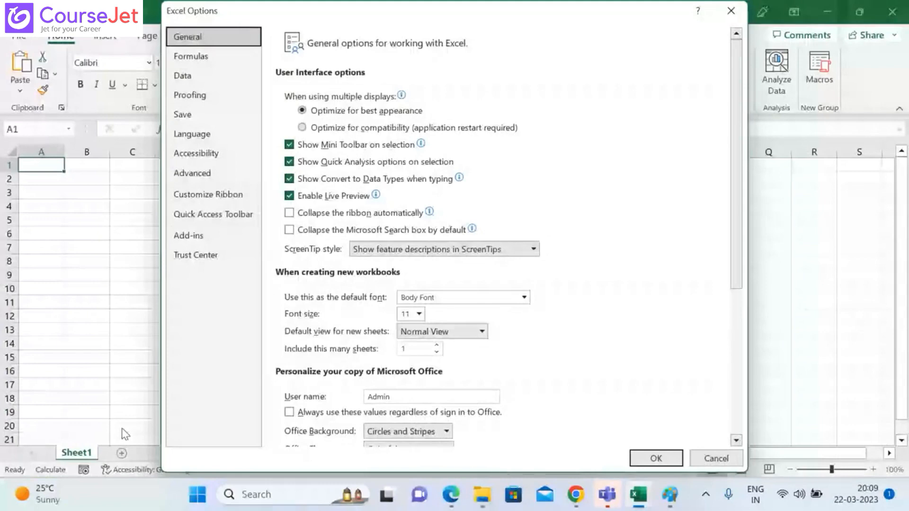
{"action": "left_click", "coordinate": [200, 195]}
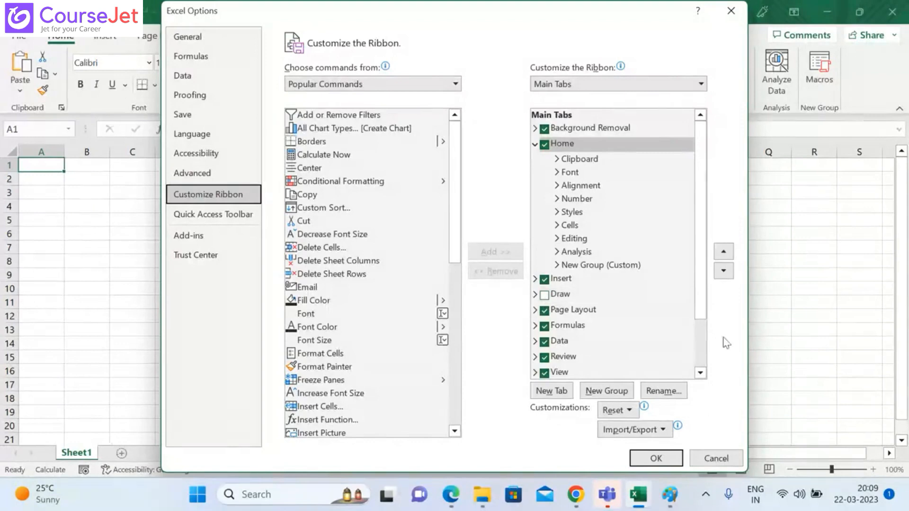
{"action": "left_click_drag", "start_coordinate": [703, 313], "coordinate": [701, 360]}
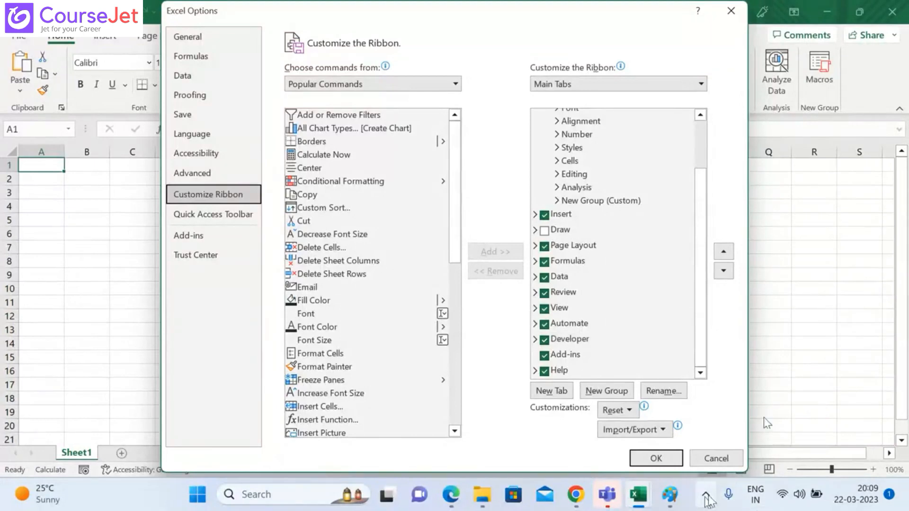
{"action": "mouse_move", "coordinate": [669, 494]}
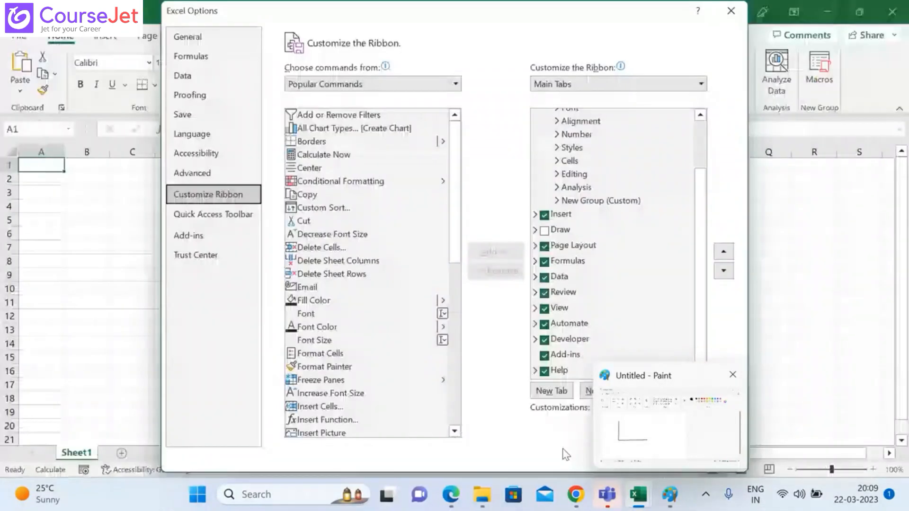
{"action": "left_click", "coordinate": [653, 455]}
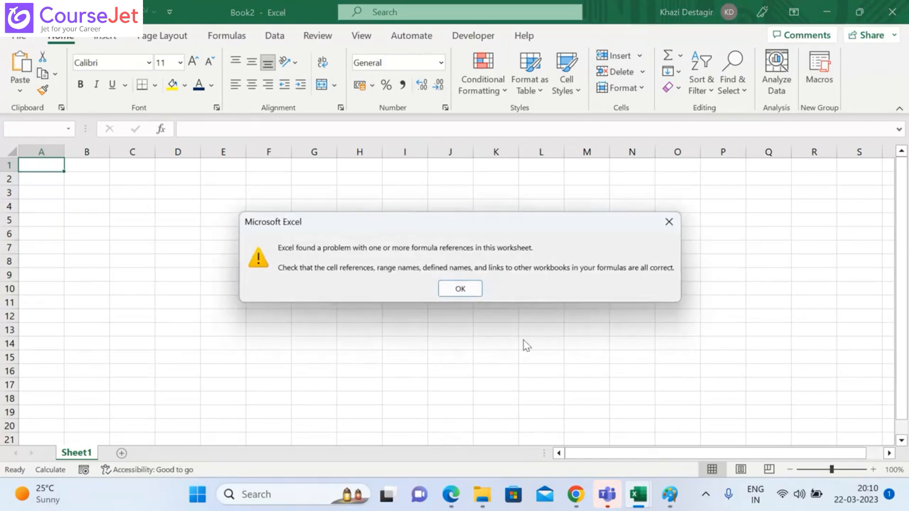
{"action": "left_click", "coordinate": [452, 289]}
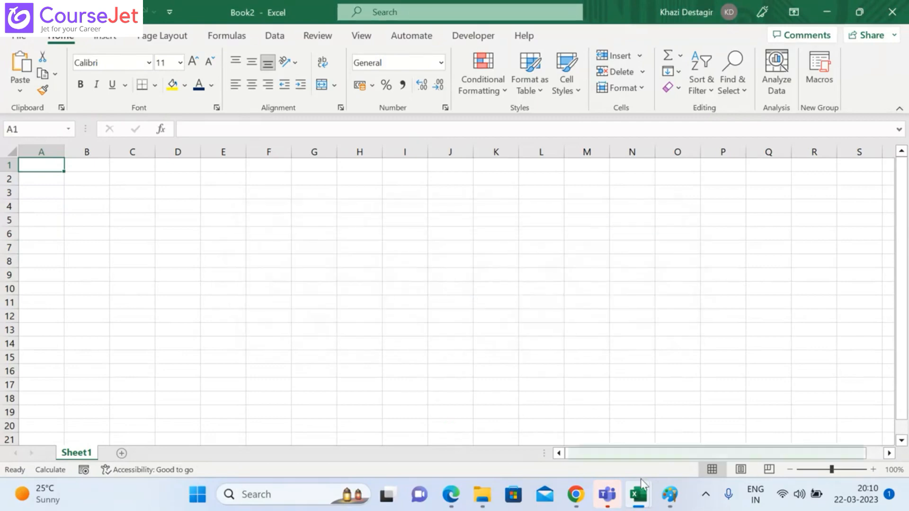
Step: Return to the Section5_Lookup_Reference_Functions_COMPLETE workbook and copy the entire Hitting Data sheet
{"action": "mouse_move", "coordinate": [639, 495]}
{"action": "mouse_move", "coordinate": [551, 430]}
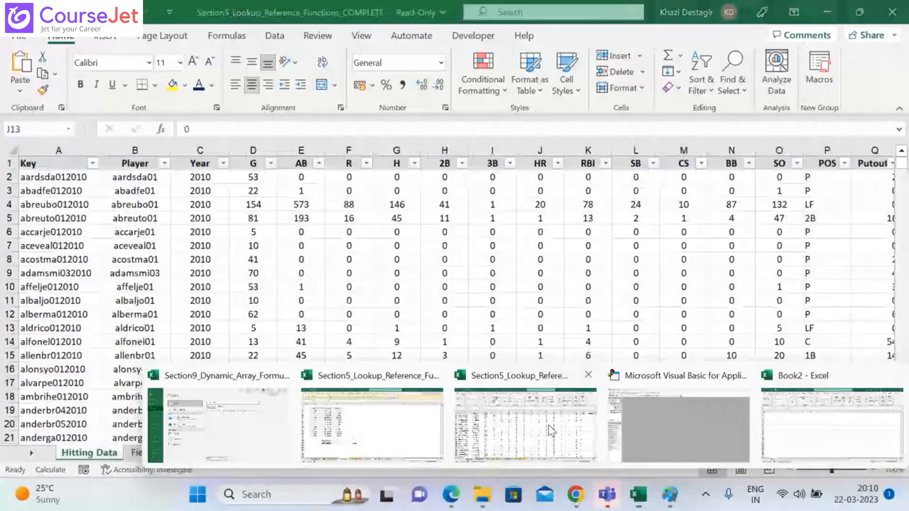
{"action": "left_click", "coordinate": [551, 431]}
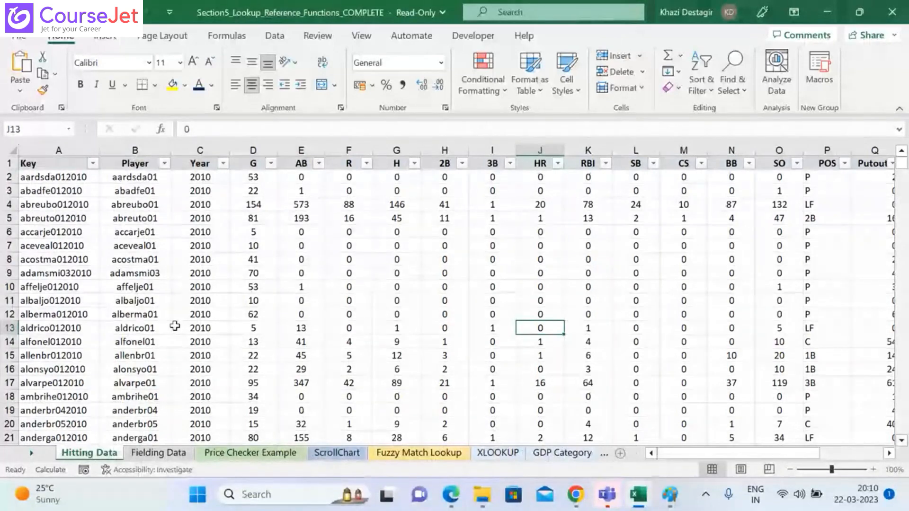
{"action": "left_click", "coordinate": [31, 164]}
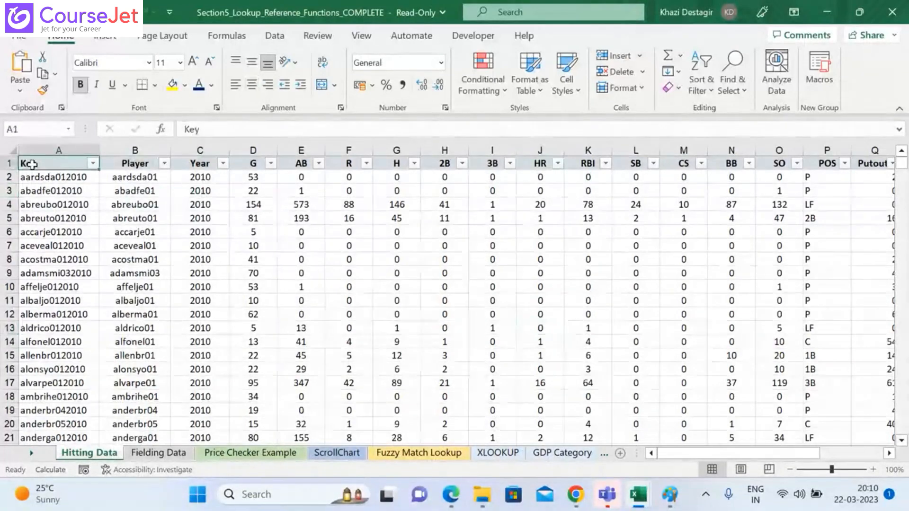
{"action": "left_click", "coordinate": [13, 153]}
{"action": "key", "text": "ctrl+c"}
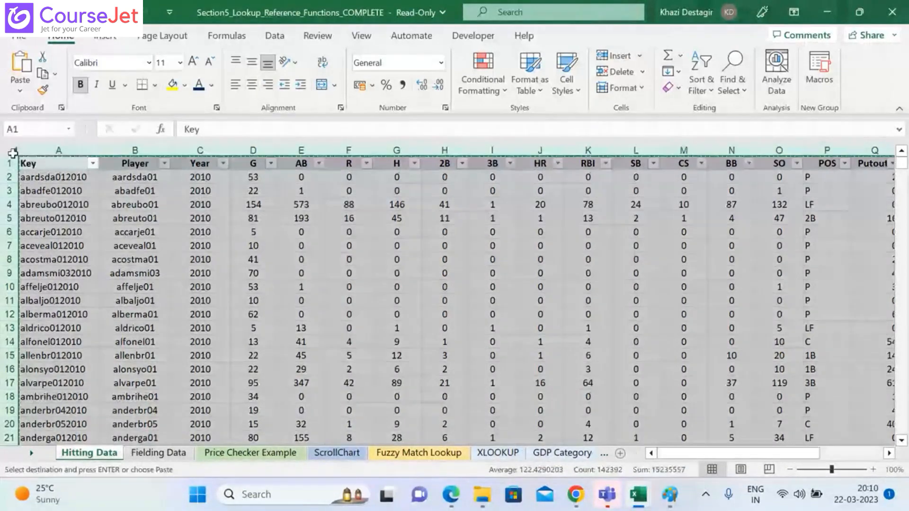
Step: Close the Visual Basic editor and the blank Book2 workbook, dismissing the formula reference warning
{"action": "mouse_move", "coordinate": [645, 493]}
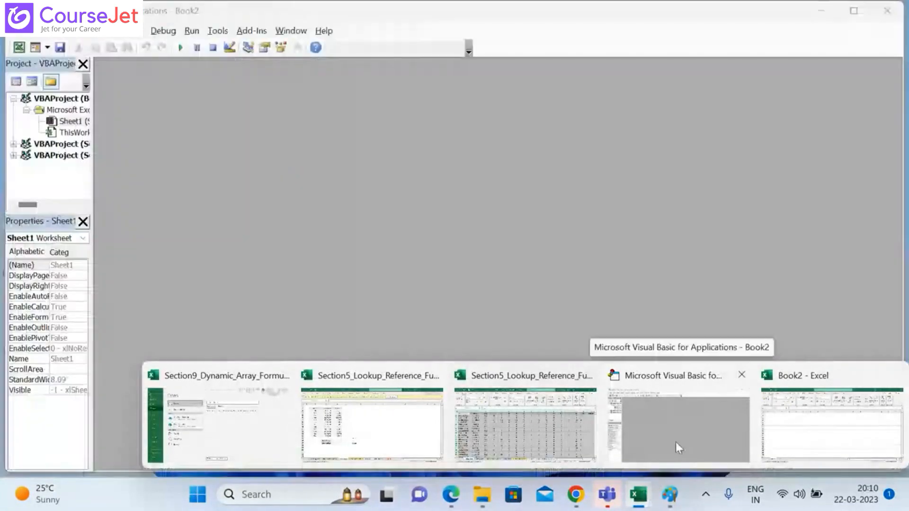
{"action": "left_click", "coordinate": [675, 442]}
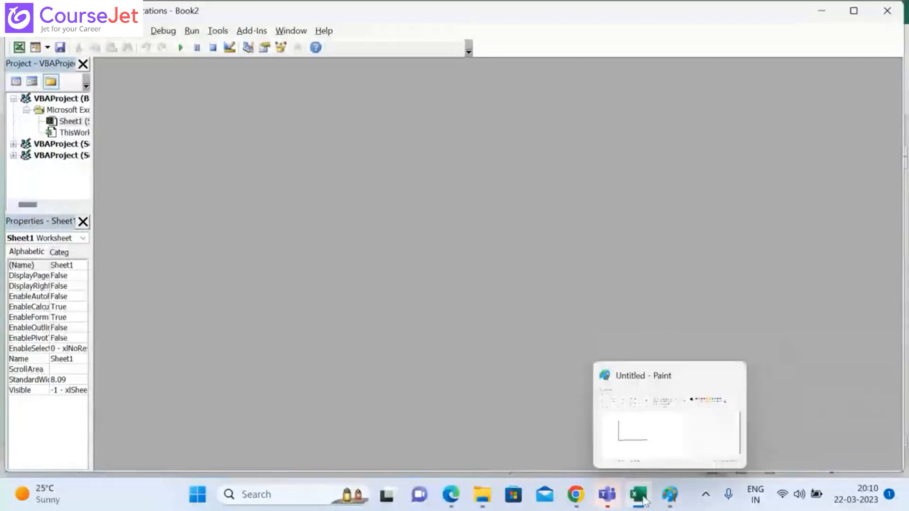
{"action": "mouse_move", "coordinate": [639, 494]}
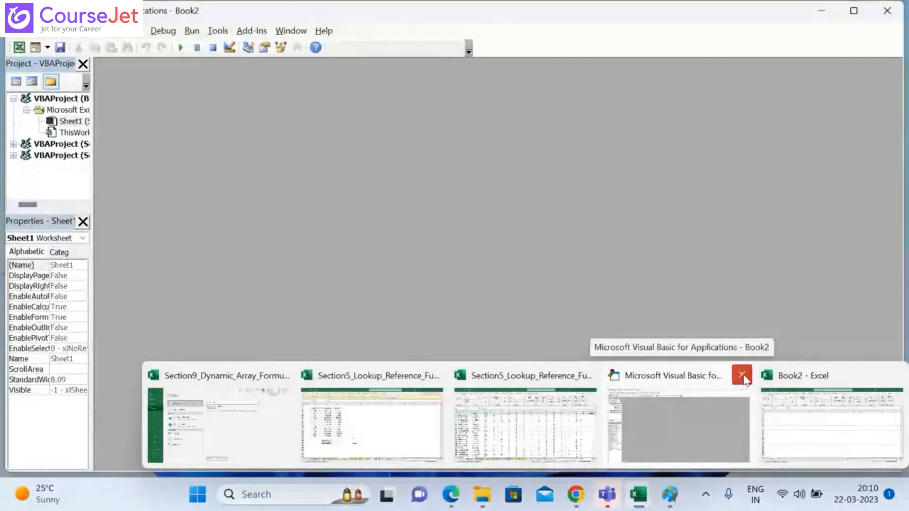
{"action": "left_click", "coordinate": [741, 376]}
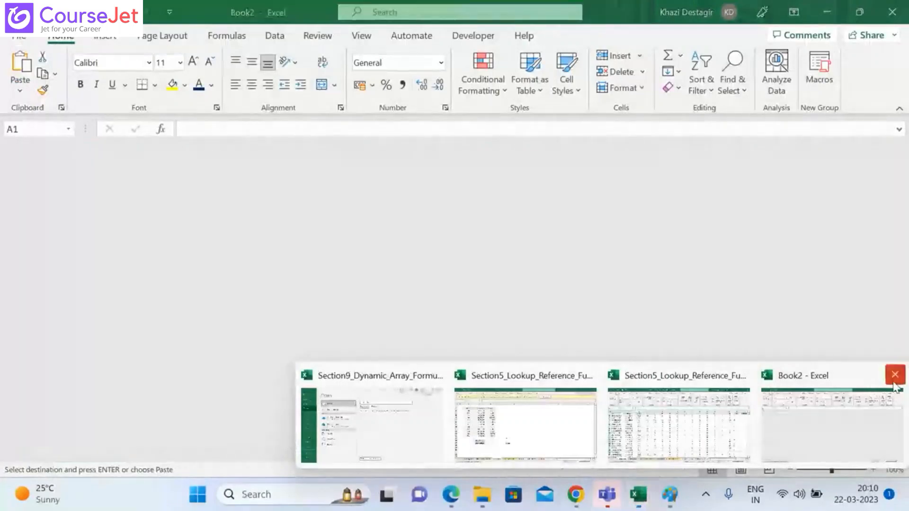
{"action": "left_click", "coordinate": [894, 379]}
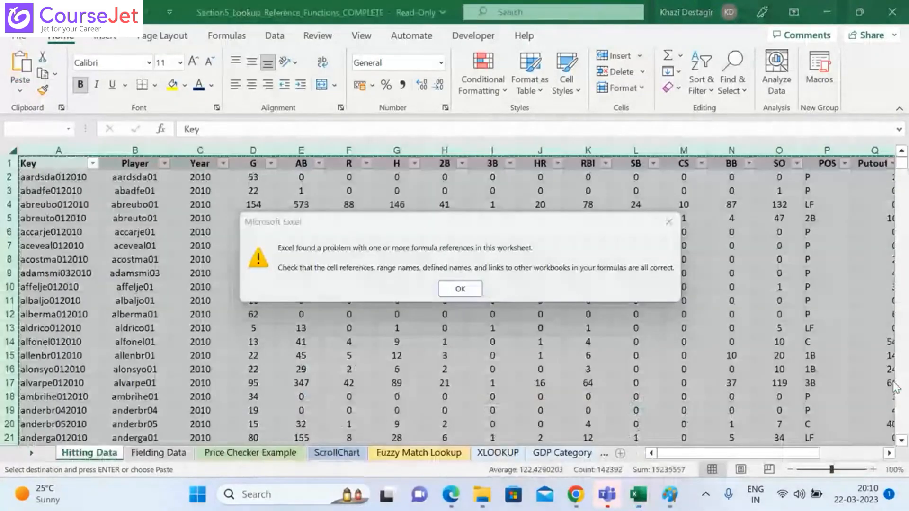
{"action": "left_click", "coordinate": [462, 288]}
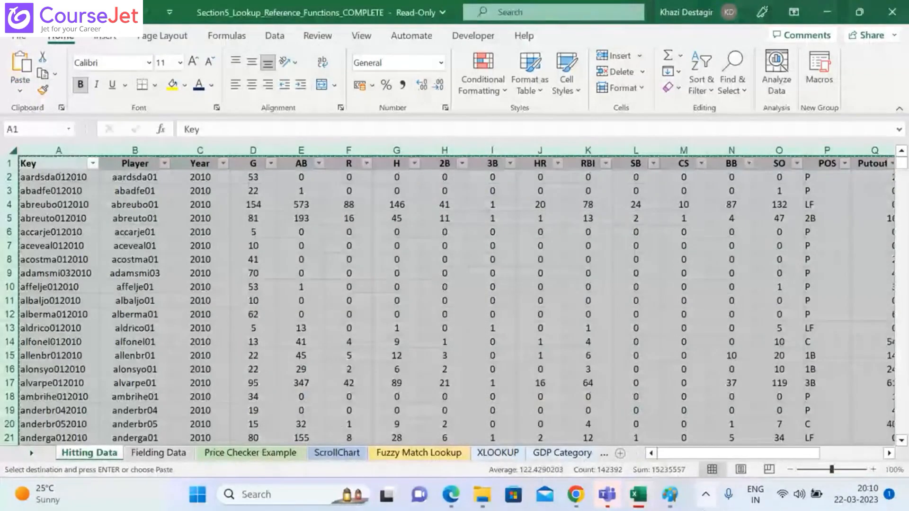
Step: Create a blank workbook from the Section9_Dynamic_Array_Formulas window and paste the copied hitting data starting at A1
{"action": "mouse_move", "coordinate": [642, 488]}
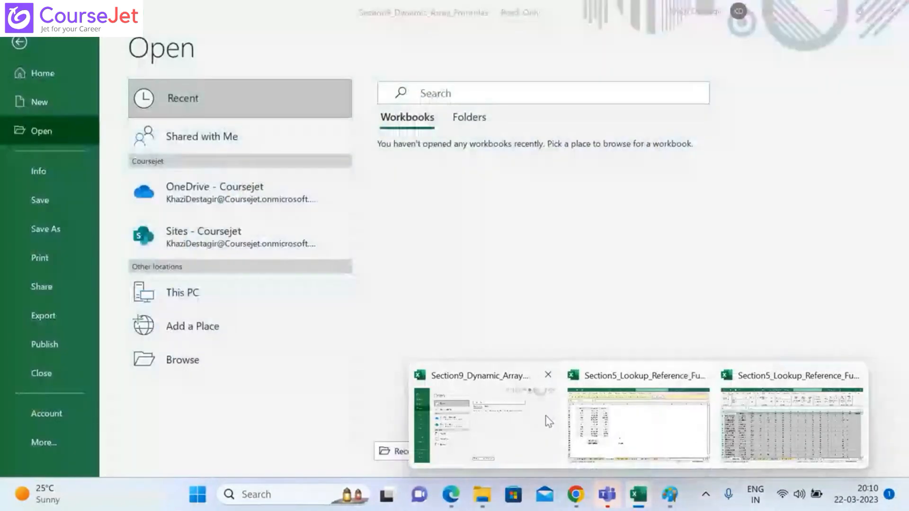
{"action": "left_click", "coordinate": [549, 420]}
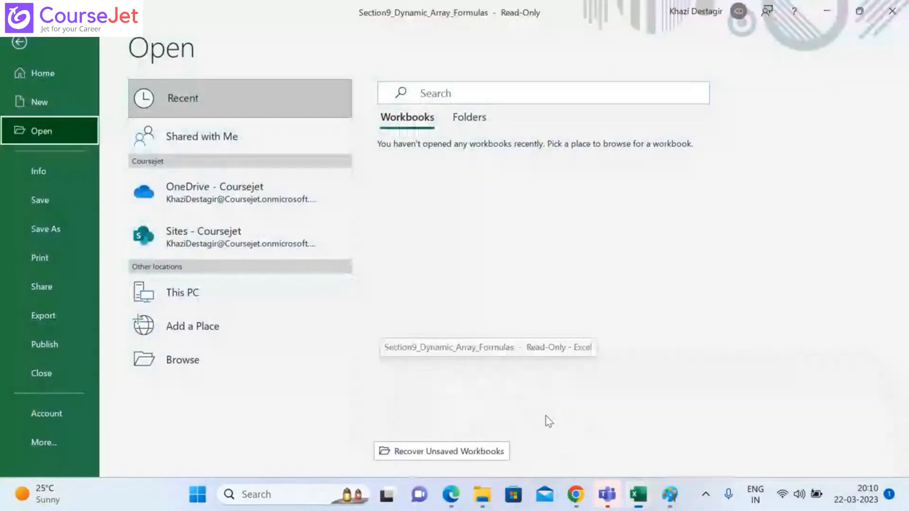
{"action": "left_click", "coordinate": [47, 101]}
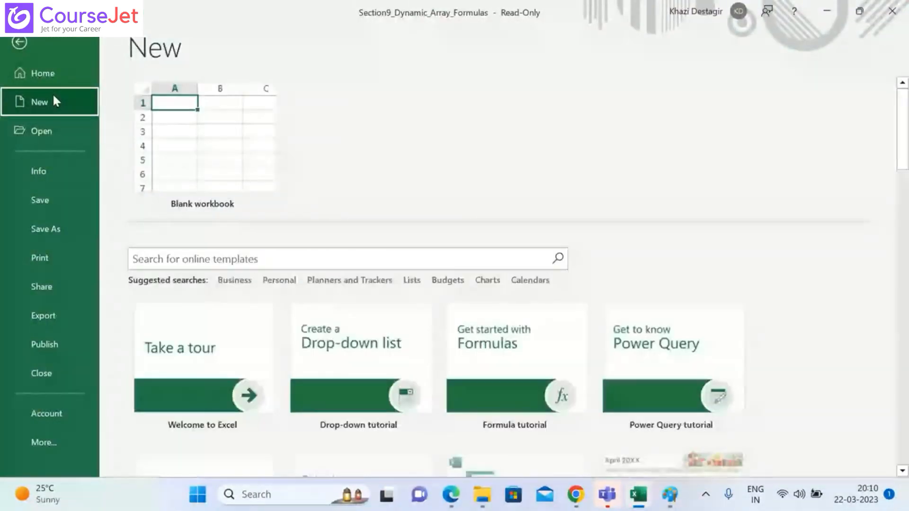
{"action": "left_click", "coordinate": [185, 158]}
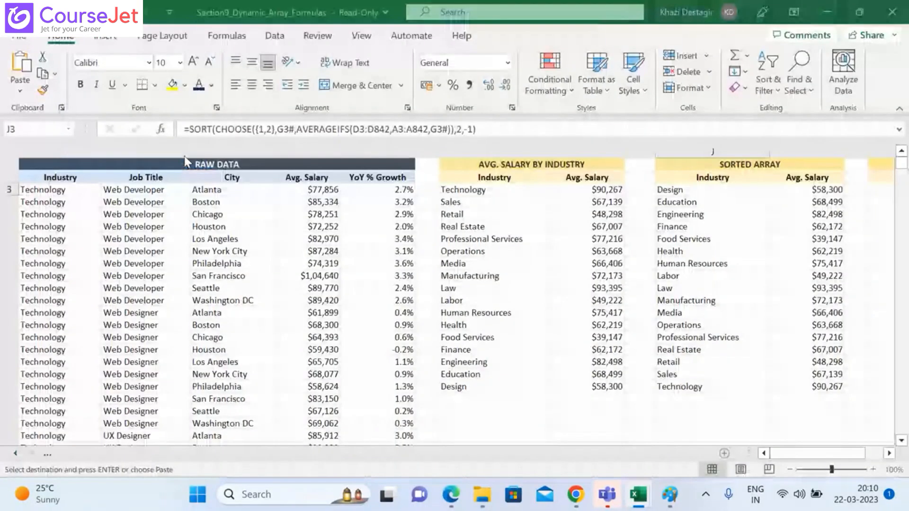
{"action": "key", "text": "ctrl+v"}
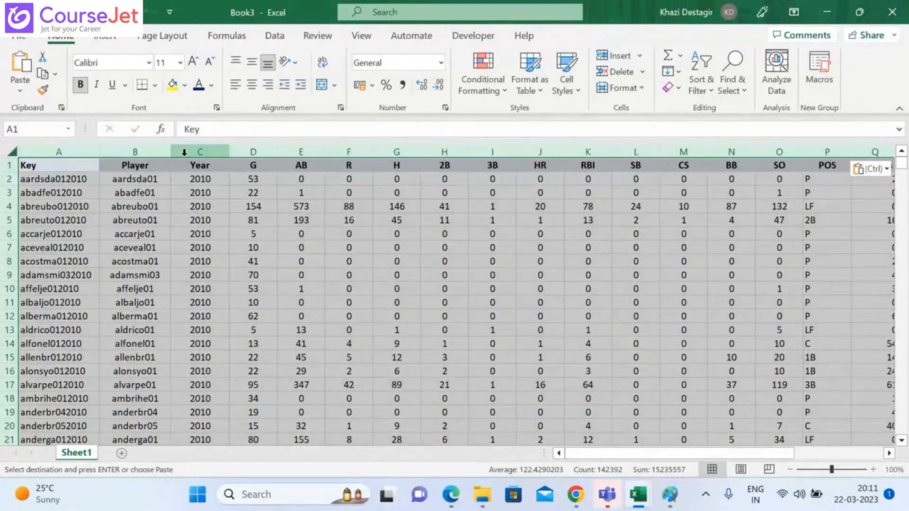
Step: View the list of macros in all open workbooks, and close it without running or creating one
{"action": "left_click", "coordinate": [492, 38]}
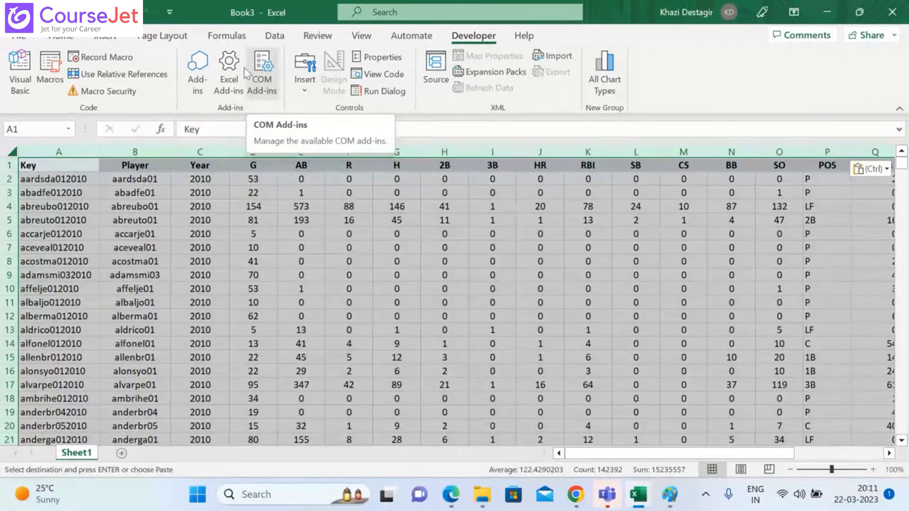
{"action": "left_click", "coordinate": [51, 71]}
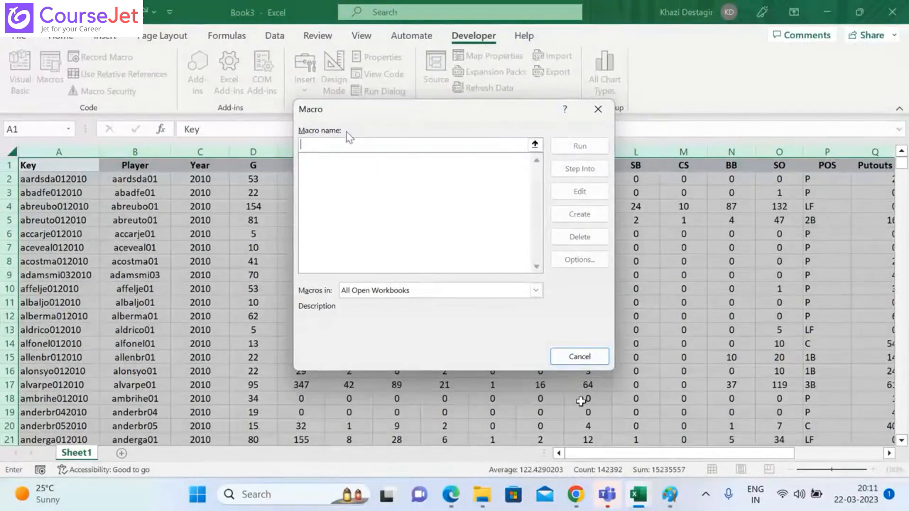
{"action": "left_click", "coordinate": [579, 357]}
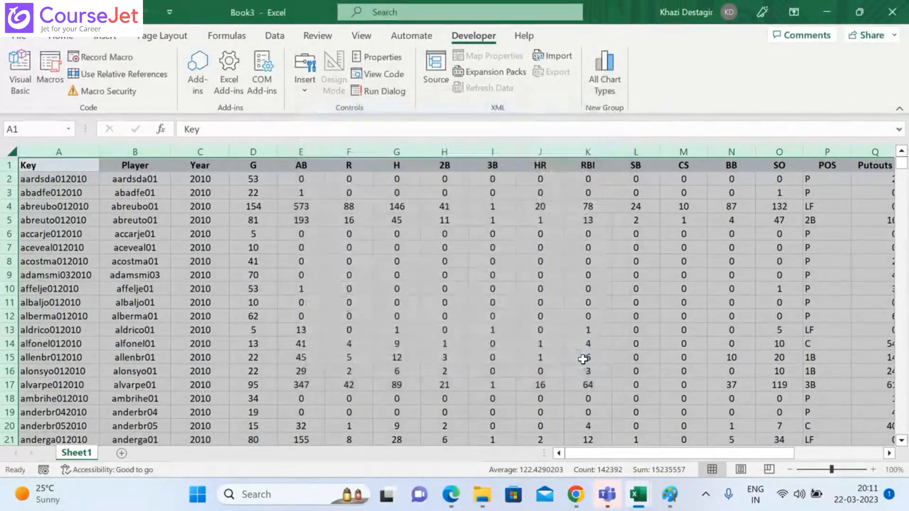
Step: Start recording a macro named macro1, stored in This Workbook
{"action": "left_click", "coordinate": [360, 37]}
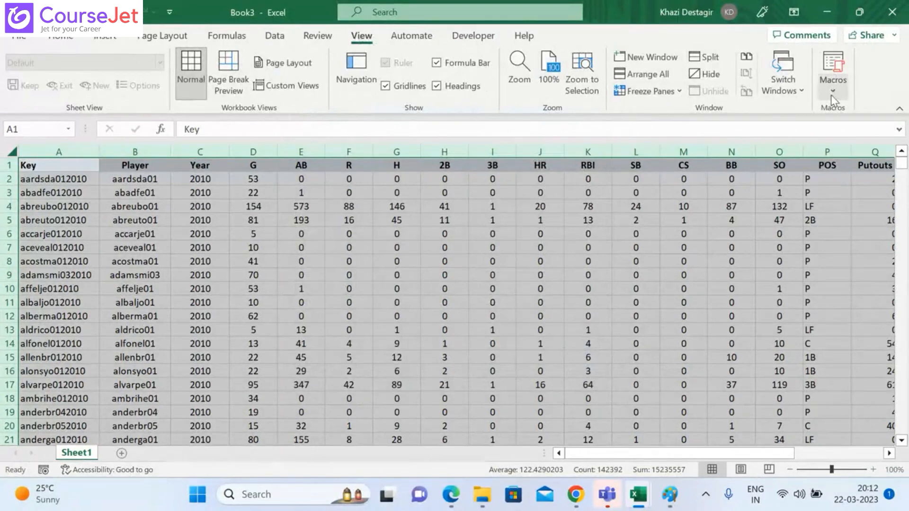
{"action": "left_click", "coordinate": [831, 93]}
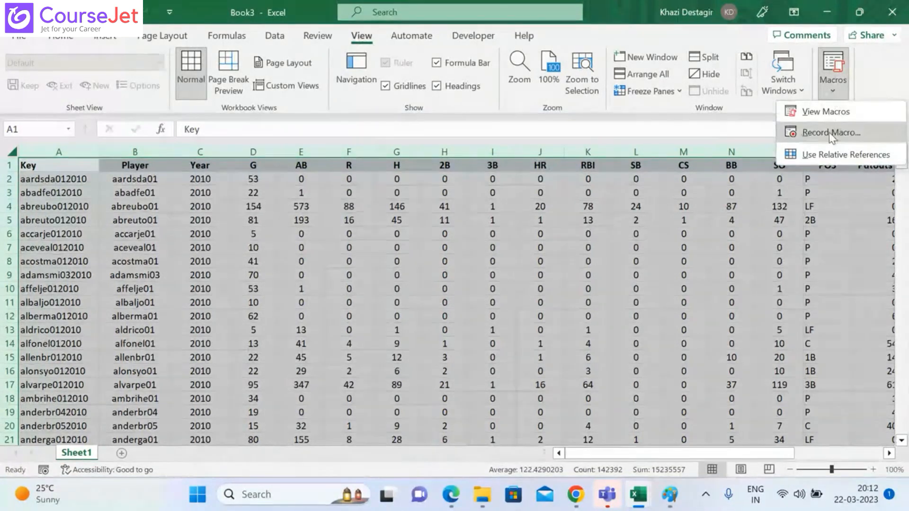
{"action": "left_click", "coordinate": [828, 132]}
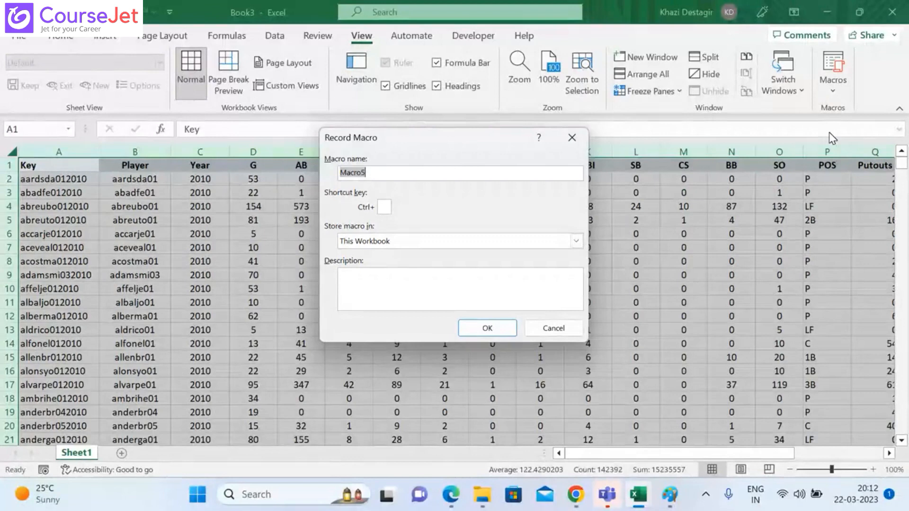
{"action": "type", "text": "f"}
{"action": "key", "text": "BackSpace"}
{"action": "type", "text": "work"}
{"action": "key", "text": "BackSpace"}
{"action": "key", "text": "BackSpace"}
{"action": "key", "text": "BackSpace"}
{"action": "key", "text": "BackSpace"}
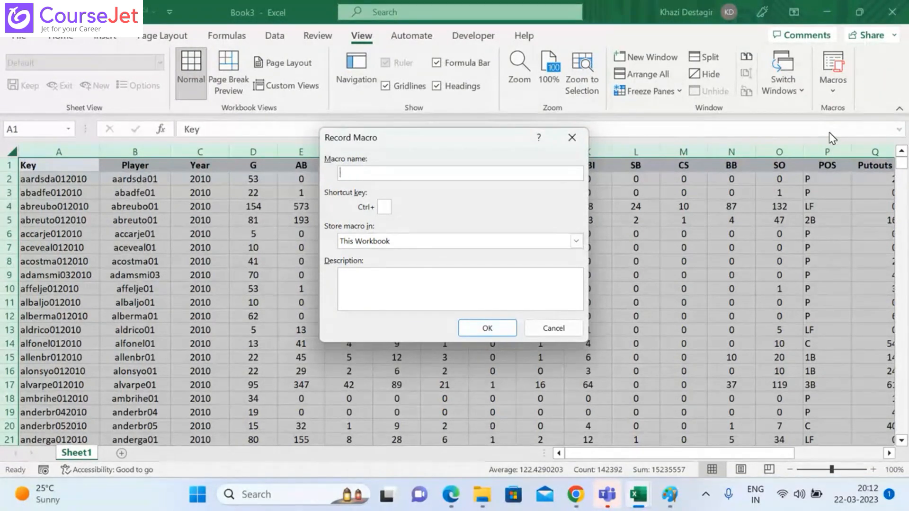
{"action": "type", "text": "macro1"}
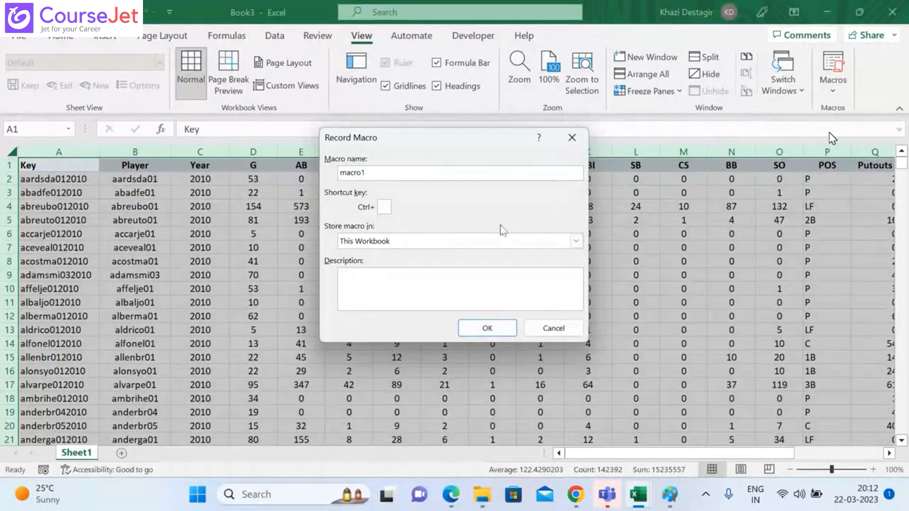
{"action": "left_click", "coordinate": [384, 207]}
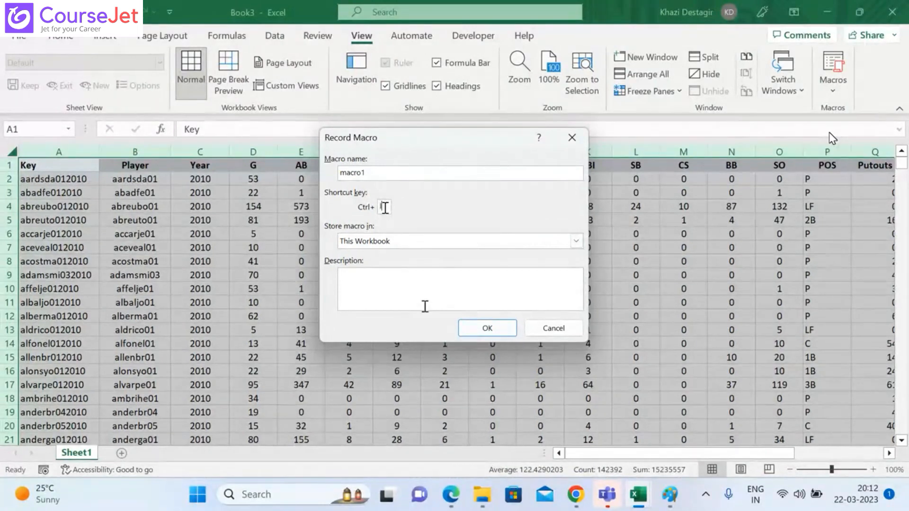
{"action": "left_click", "coordinate": [502, 330]}
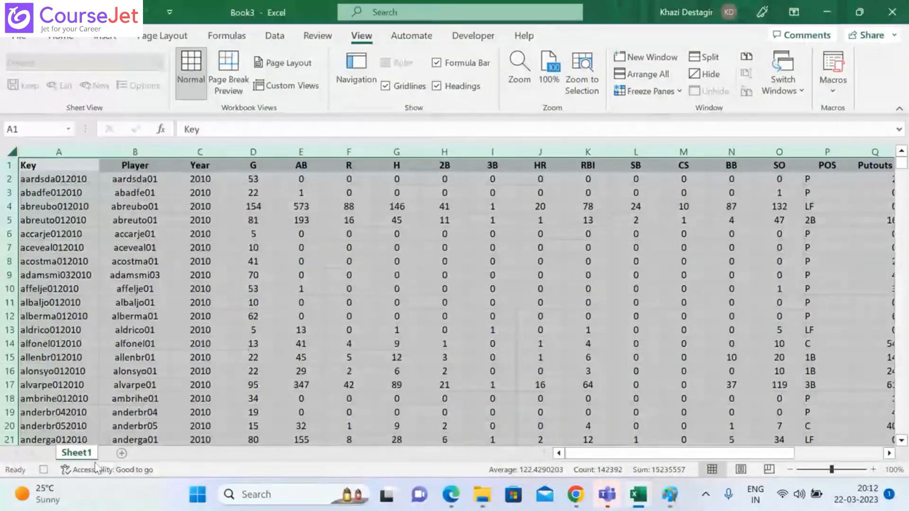
{"action": "mouse_move", "coordinate": [46, 487]}
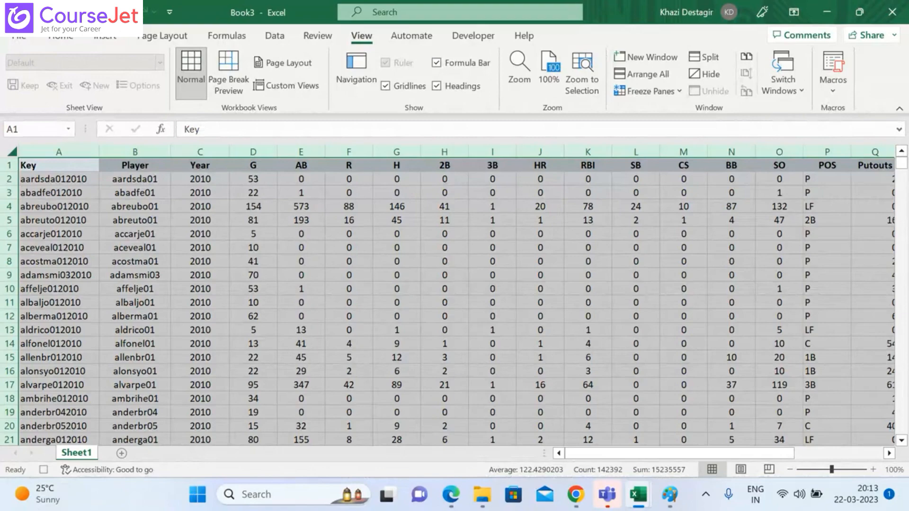
{"action": "left_click", "coordinate": [301, 370]}
{"action": "left_click", "coordinate": [386, 357]}
{"action": "key", "text": "ctrl+a"}
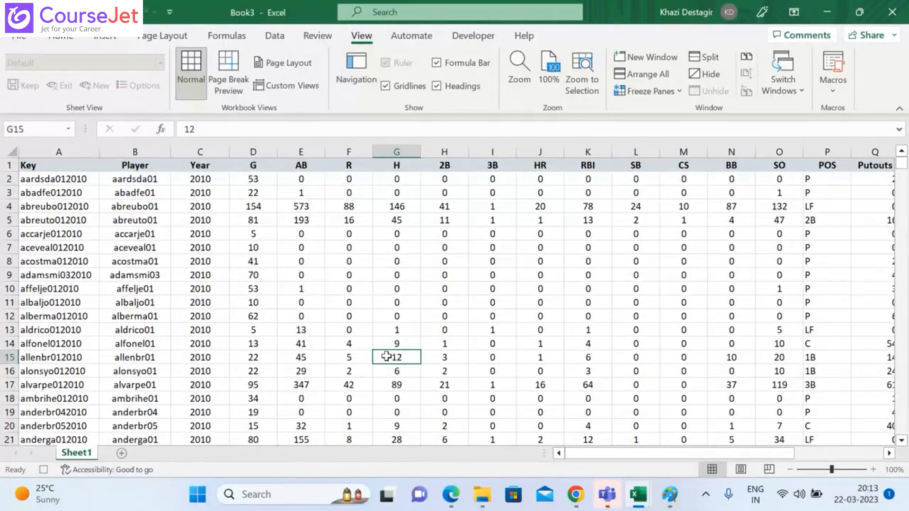
{"action": "left_click", "coordinate": [449, 361]}
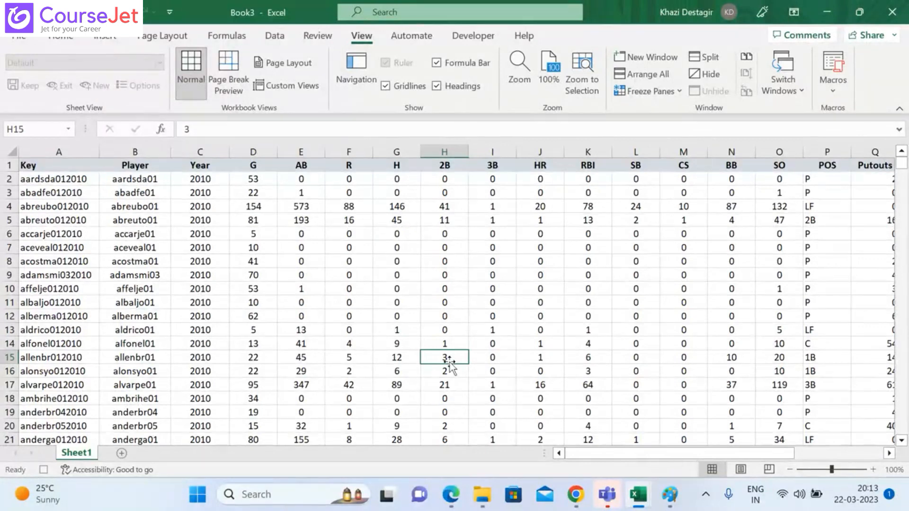
Step: Delete the AB column (column E) from the hitting data while the macro records
{"action": "right_click", "coordinate": [544, 148]}
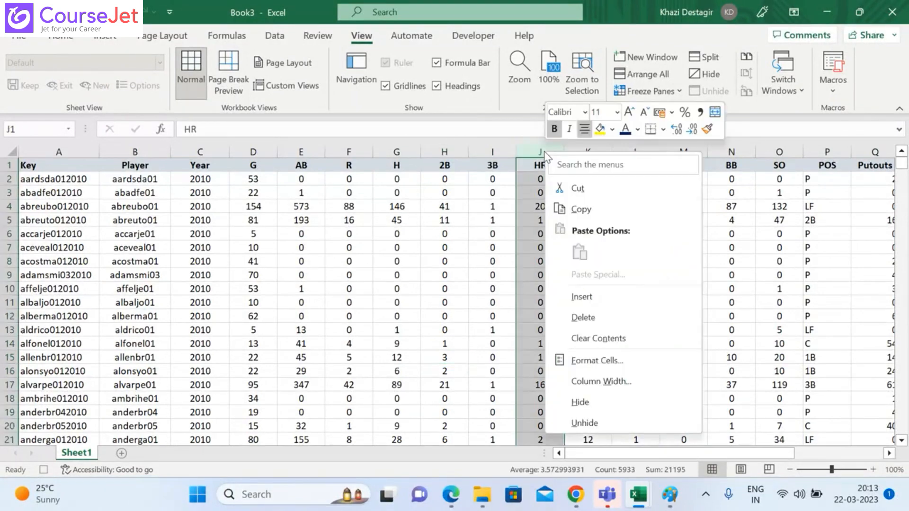
{"action": "left_click", "coordinate": [303, 148]}
{"action": "left_click", "coordinate": [302, 148]}
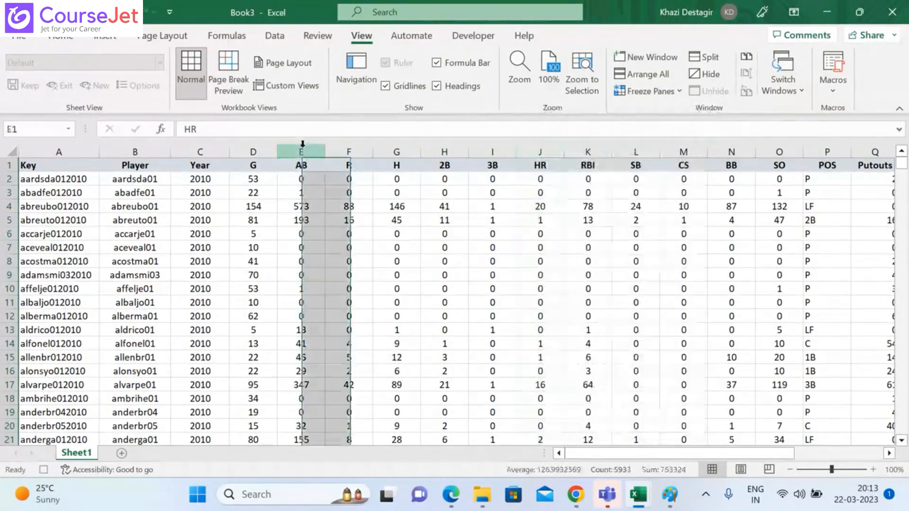
{"action": "right_click", "coordinate": [302, 145]}
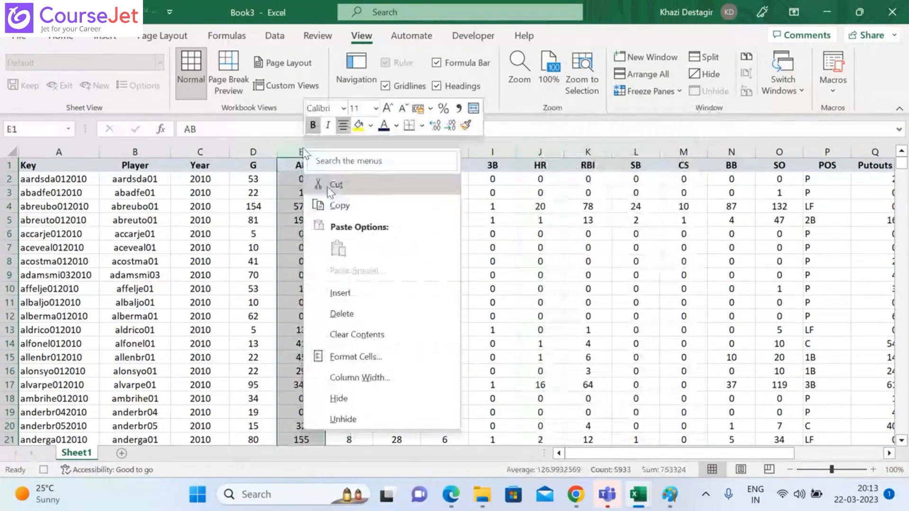
{"action": "left_click", "coordinate": [365, 314]}
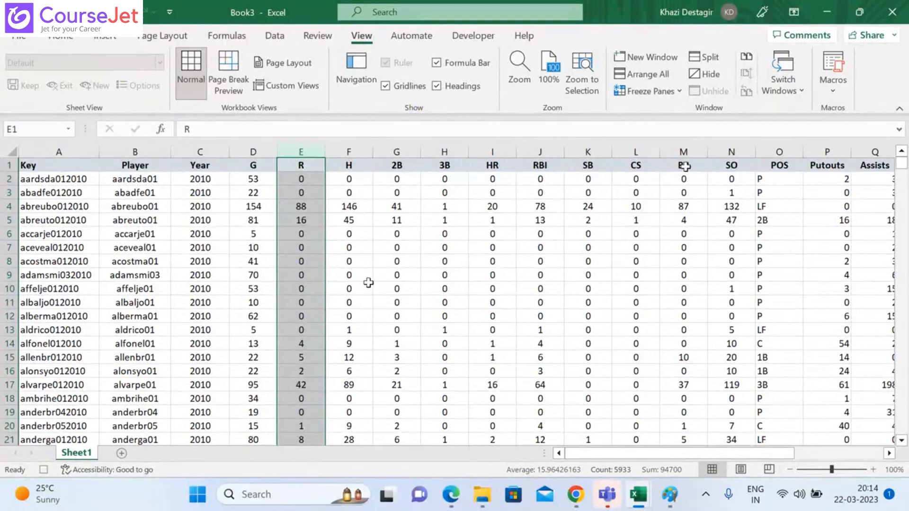
Step: Delete the BB column (column M) from the hitting data and deselect the column
{"action": "left_click", "coordinate": [680, 152]}
{"action": "right_click", "coordinate": [681, 152]}
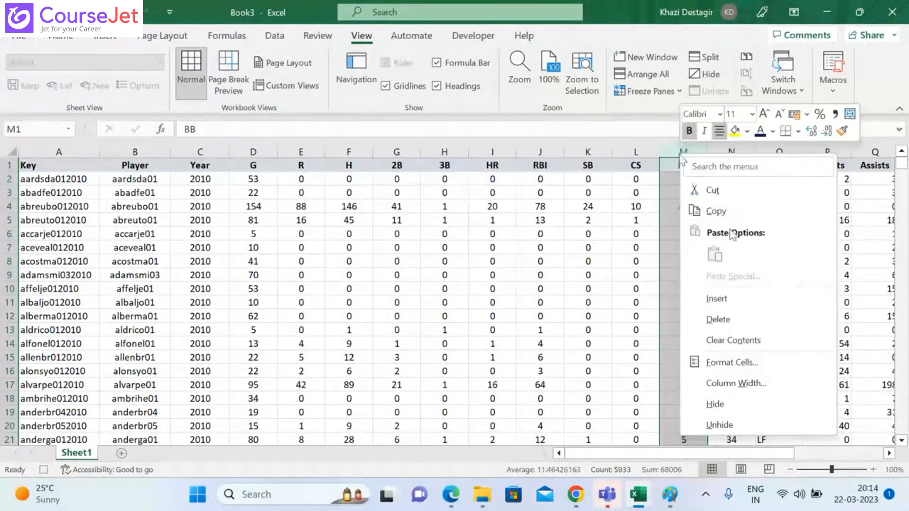
{"action": "left_click", "coordinate": [712, 189]}
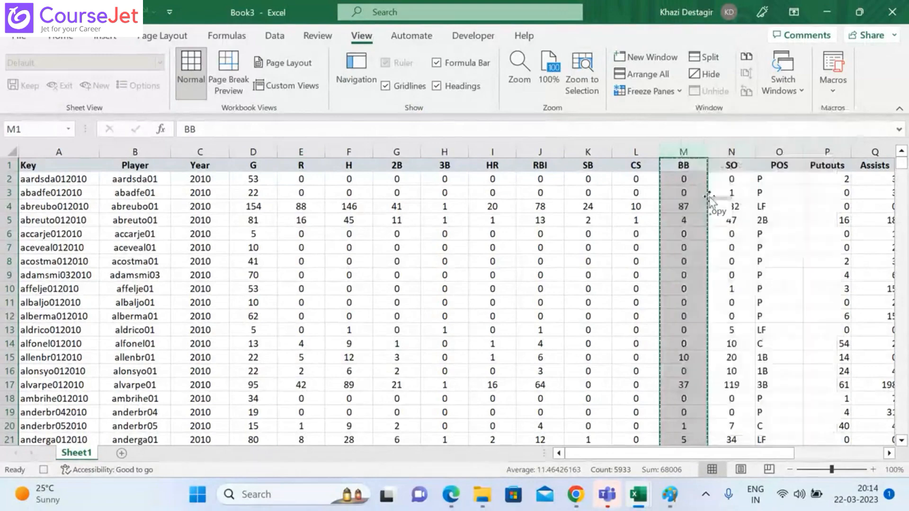
{"action": "right_click", "coordinate": [692, 145]}
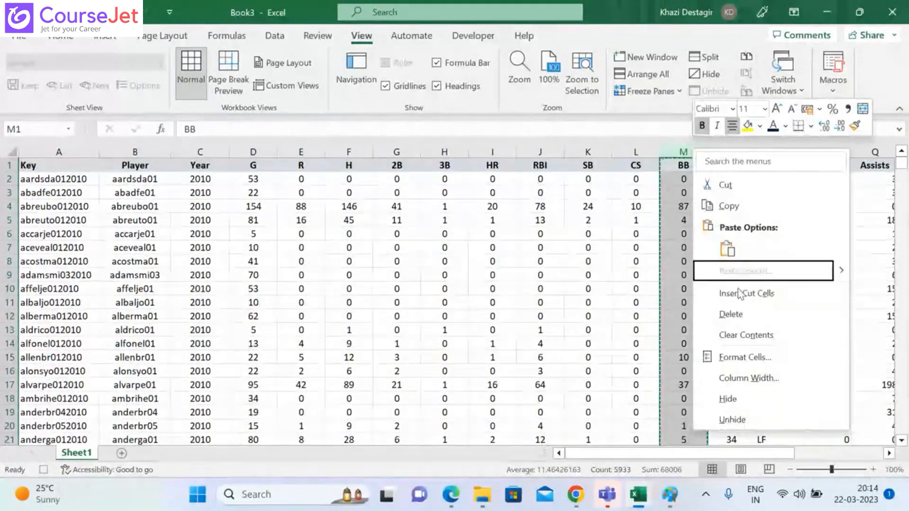
{"action": "left_click", "coordinate": [741, 316]}
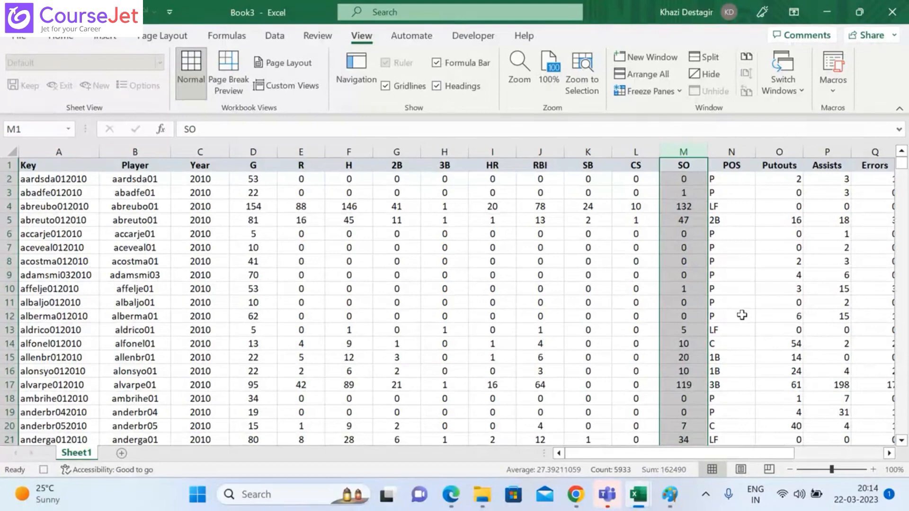
{"action": "left_click", "coordinate": [741, 314]}
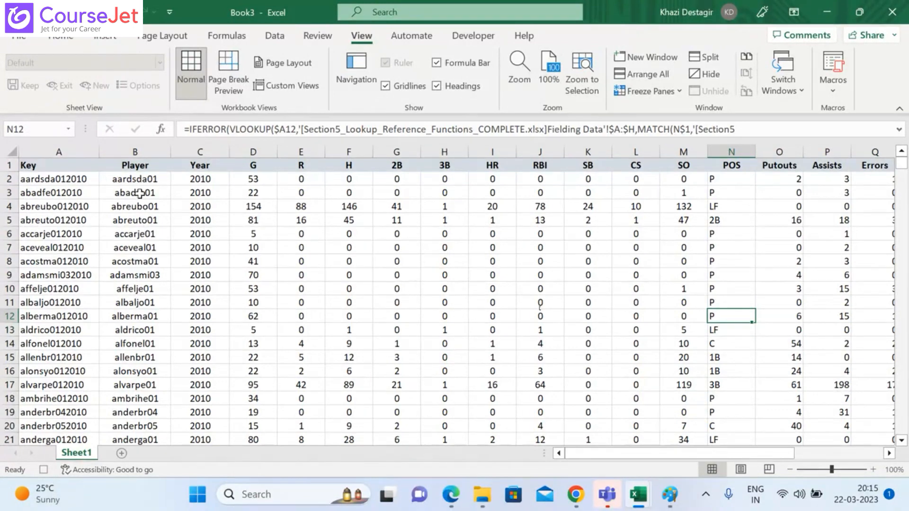
Step: Set the font color of the whole header row 1 to the standard red
{"action": "left_click", "coordinate": [5, 165]}
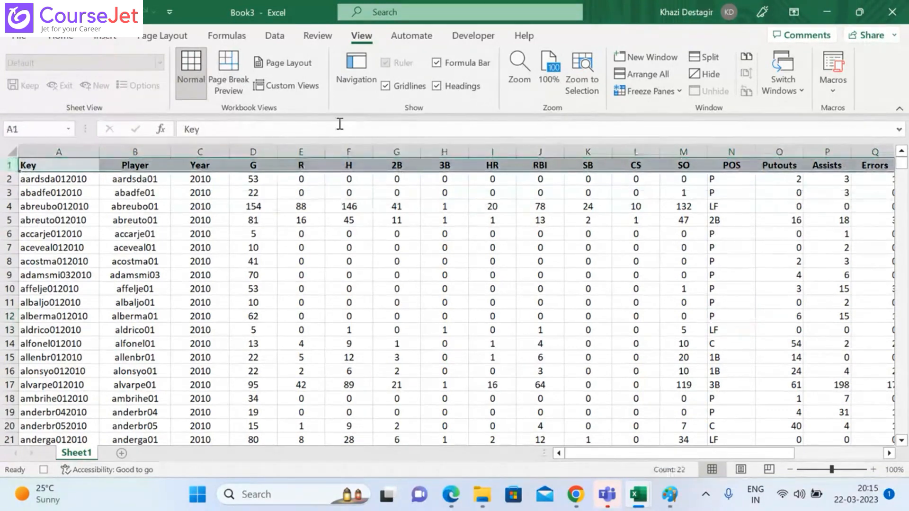
{"action": "left_click", "coordinate": [271, 40]}
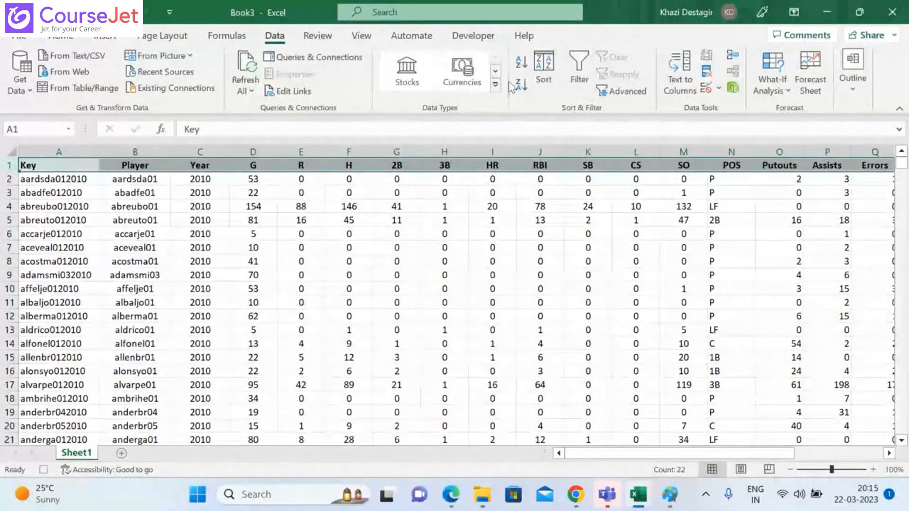
{"action": "left_click", "coordinate": [61, 38]}
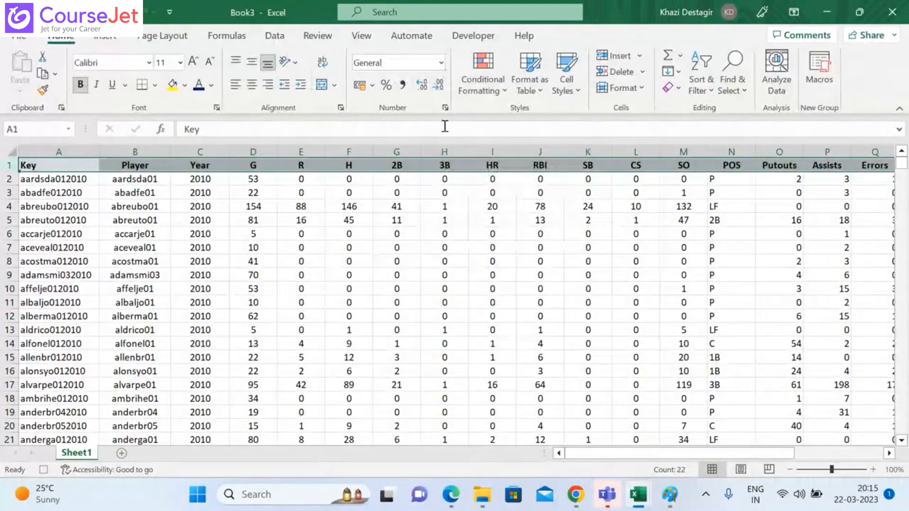
{"action": "left_click", "coordinate": [211, 86]}
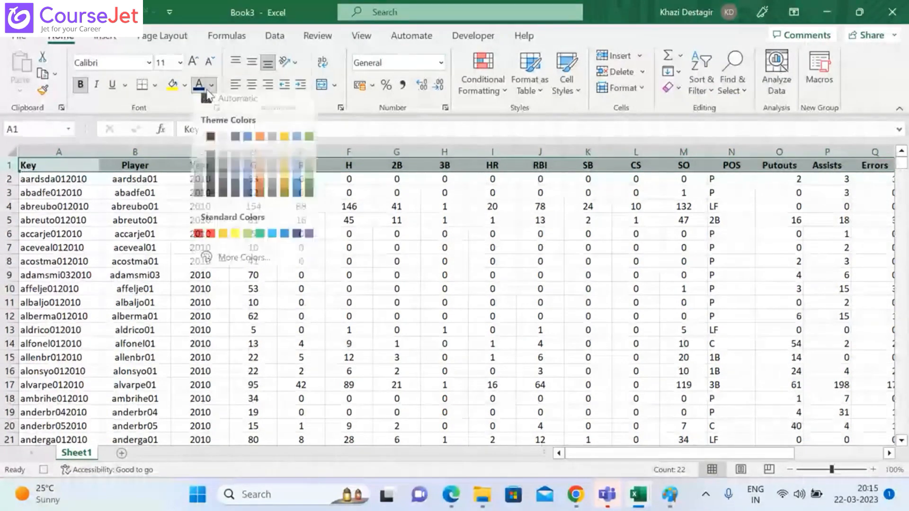
{"action": "left_click", "coordinate": [273, 180]}
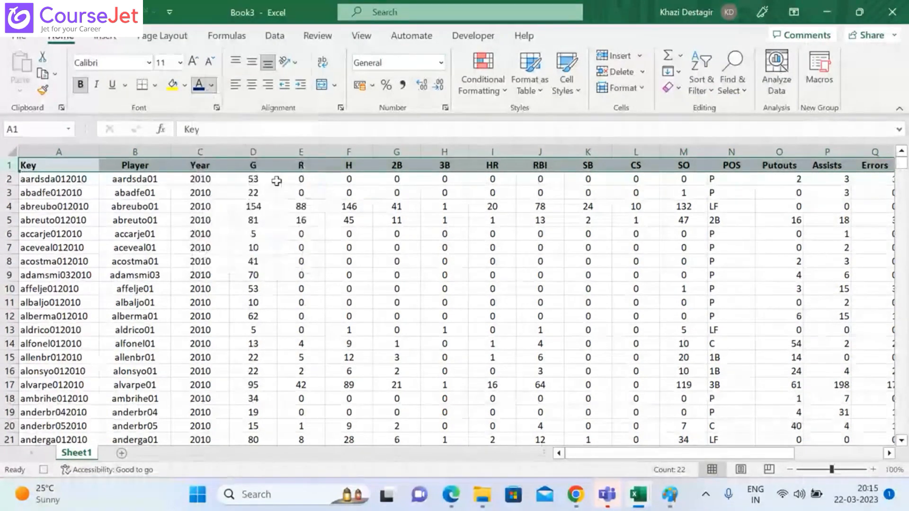
{"action": "left_click", "coordinate": [211, 85]}
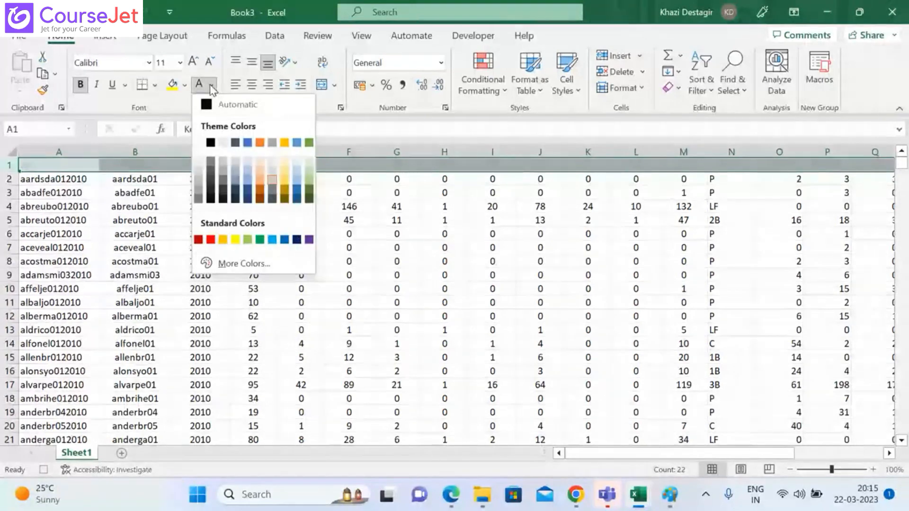
{"action": "left_click", "coordinate": [210, 239]}
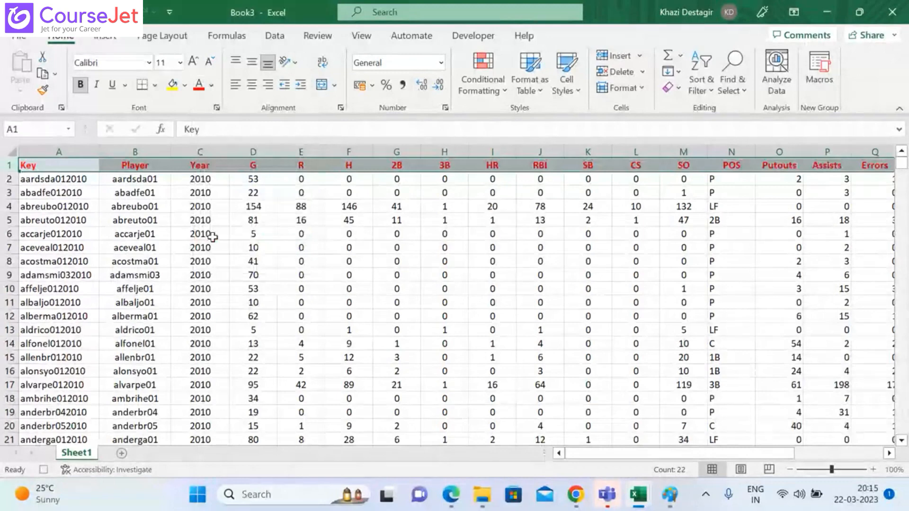
Step: Delete the 3B column (column H) from the hitting data
{"action": "left_click", "coordinate": [454, 158]}
{"action": "right_click", "coordinate": [453, 159]}
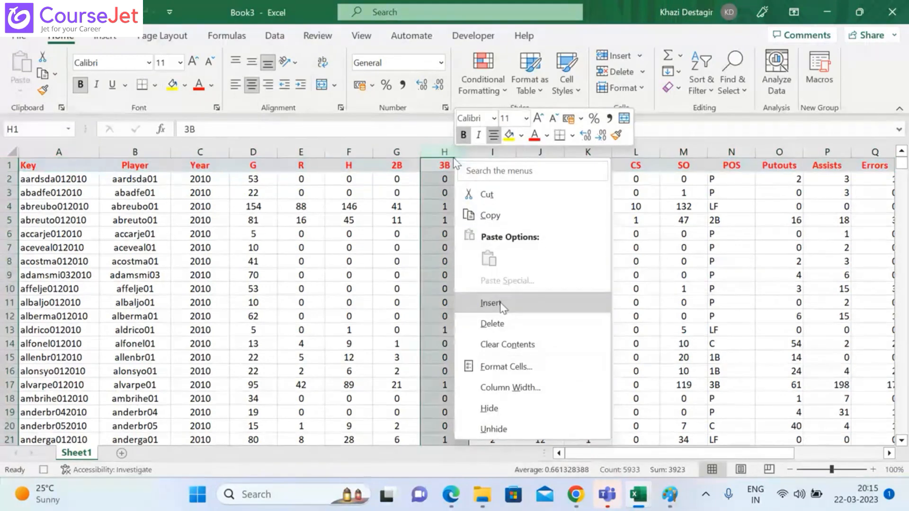
{"action": "left_click", "coordinate": [506, 319]}
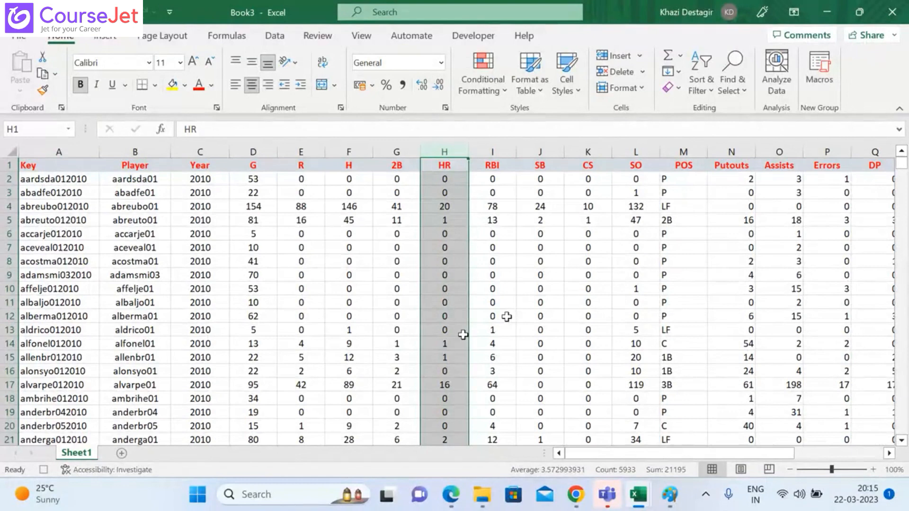
Step: Stop recording the macro
{"action": "left_click", "coordinate": [372, 38]}
{"action": "left_click", "coordinate": [832, 92]}
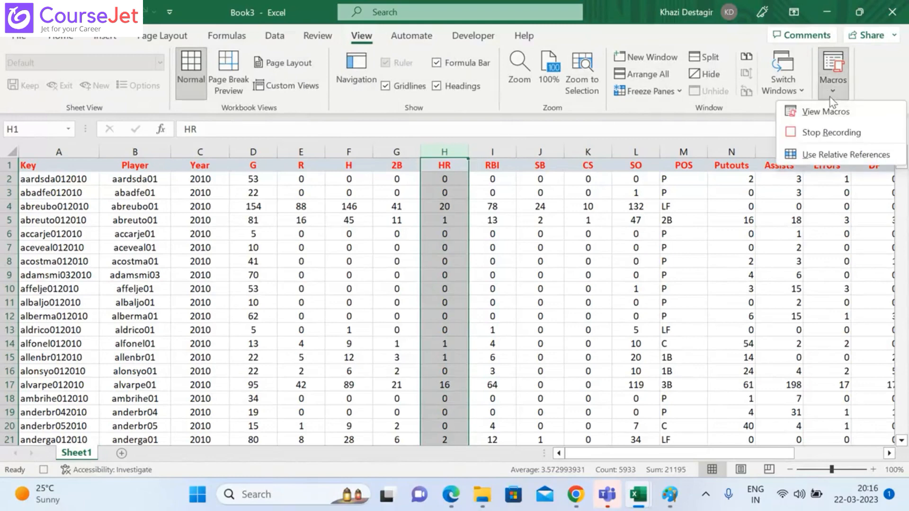
{"action": "left_click", "coordinate": [811, 131]}
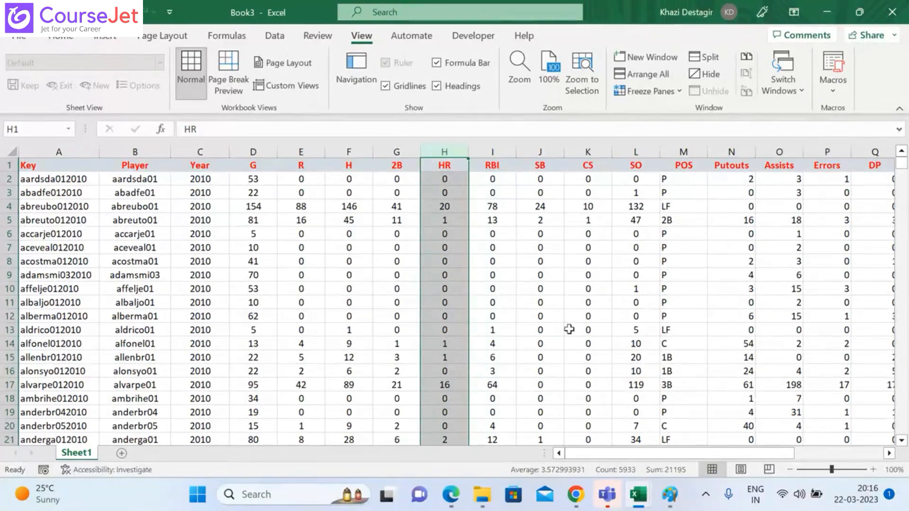
Step: Add a second sheet to Book3 and paste in the full Hitting Data copied from the Section5_Lookup_Reference_Functions_COMPLETE workbook
{"action": "left_click", "coordinate": [121, 453]}
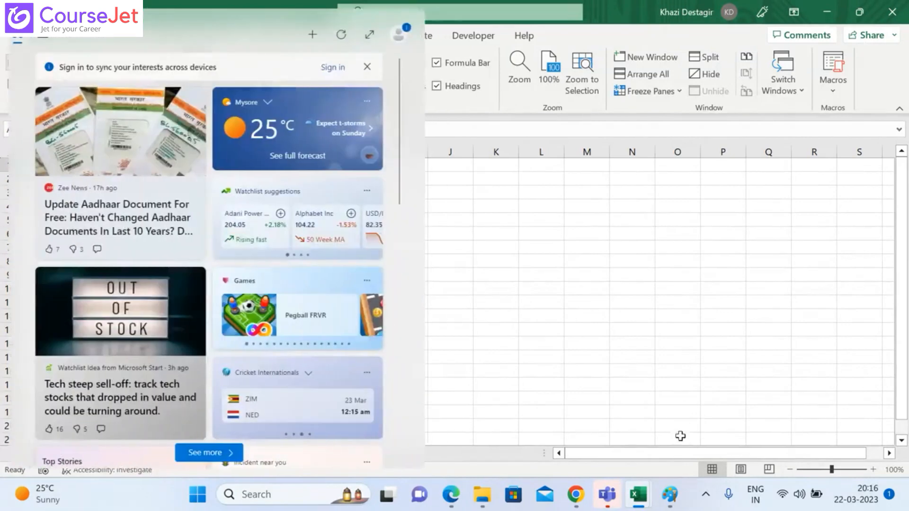
{"action": "mouse_move", "coordinate": [637, 504]}
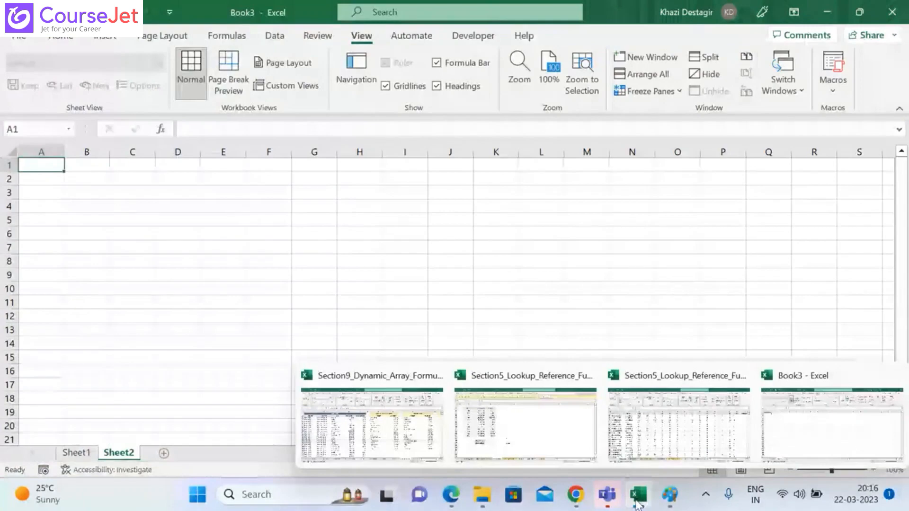
{"action": "left_click", "coordinate": [666, 428]}
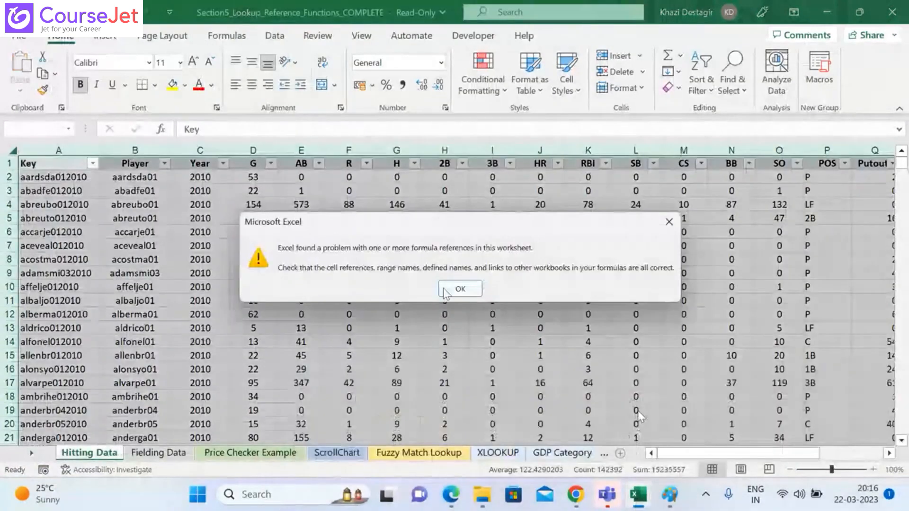
{"action": "left_click", "coordinate": [459, 289]}
{"action": "key", "text": "ctrl+c"}
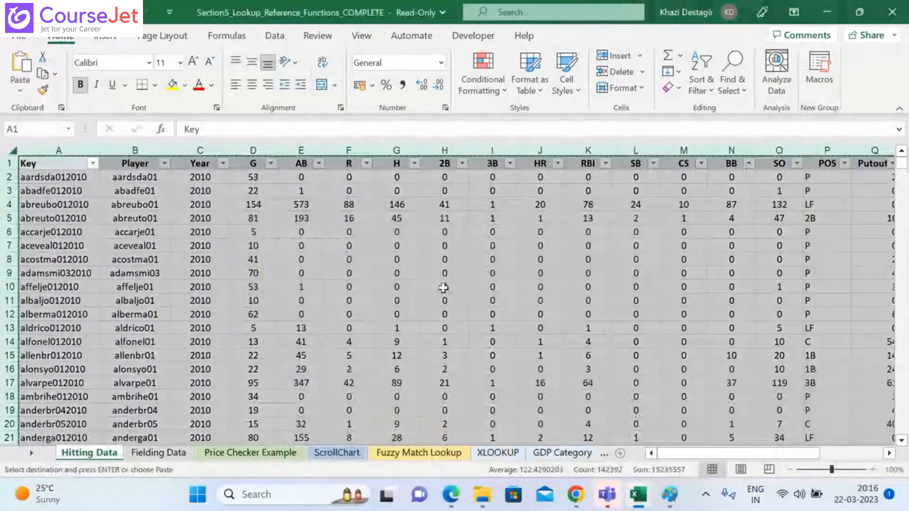
{"action": "mouse_move", "coordinate": [638, 494]}
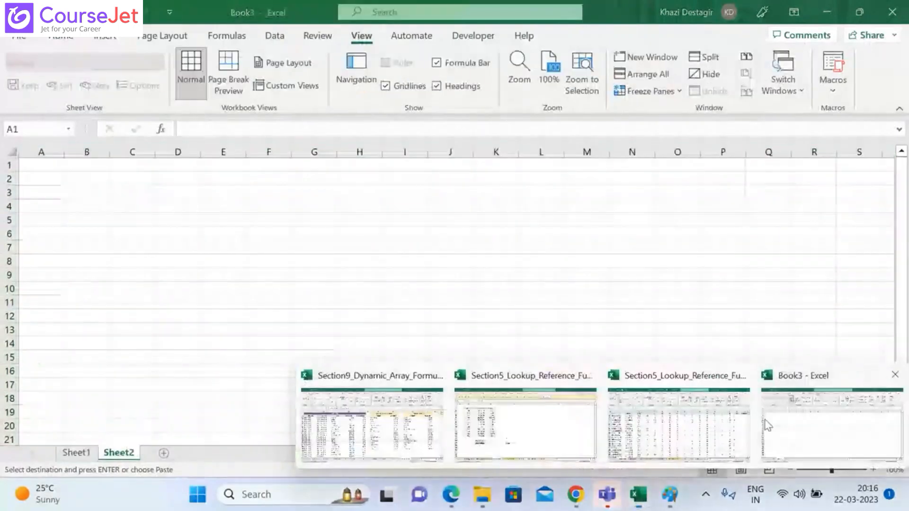
{"action": "left_click", "coordinate": [764, 419]}
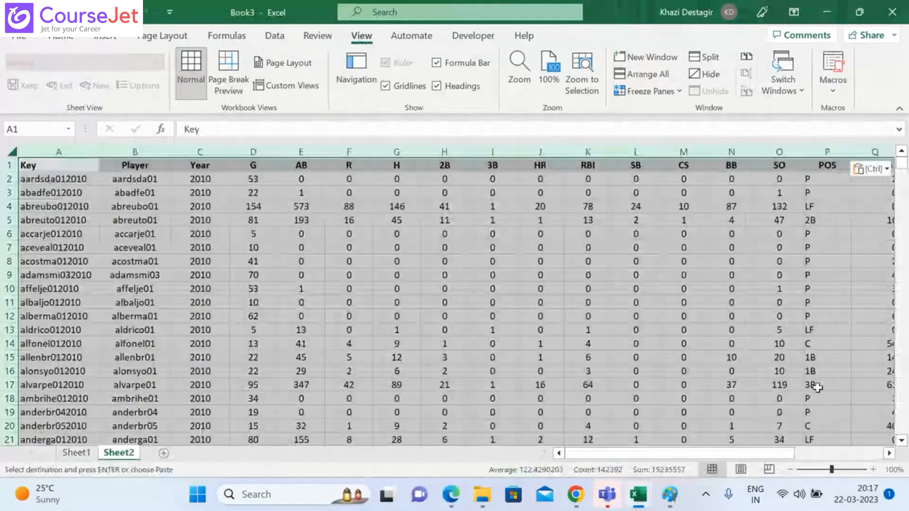
{"action": "left_click", "coordinate": [817, 387]}
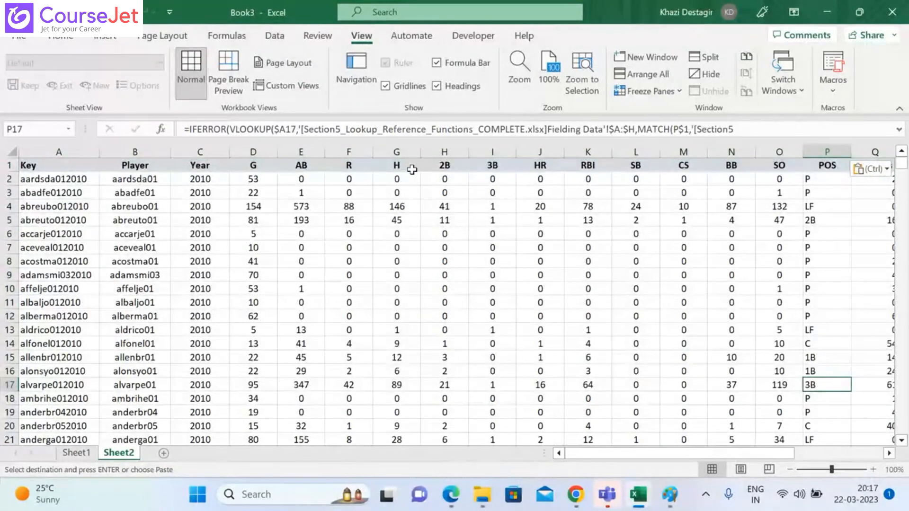
Step: Run macro1 on the hitting data in Sheet2
{"action": "left_click", "coordinate": [826, 88]}
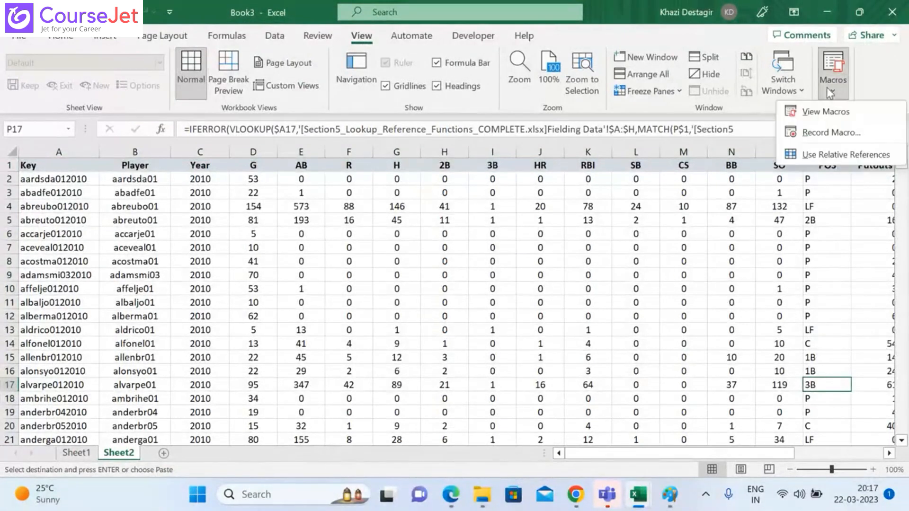
{"action": "left_click", "coordinate": [817, 115]}
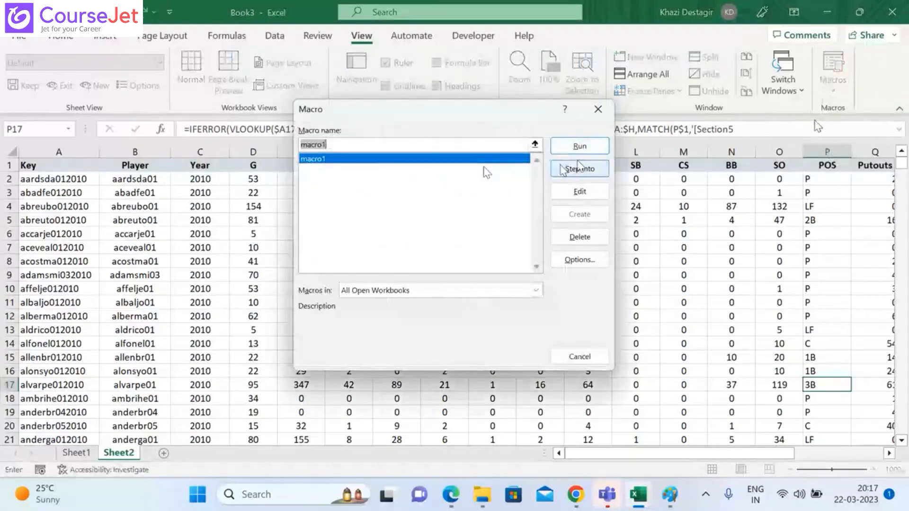
{"action": "left_click", "coordinate": [582, 151]}
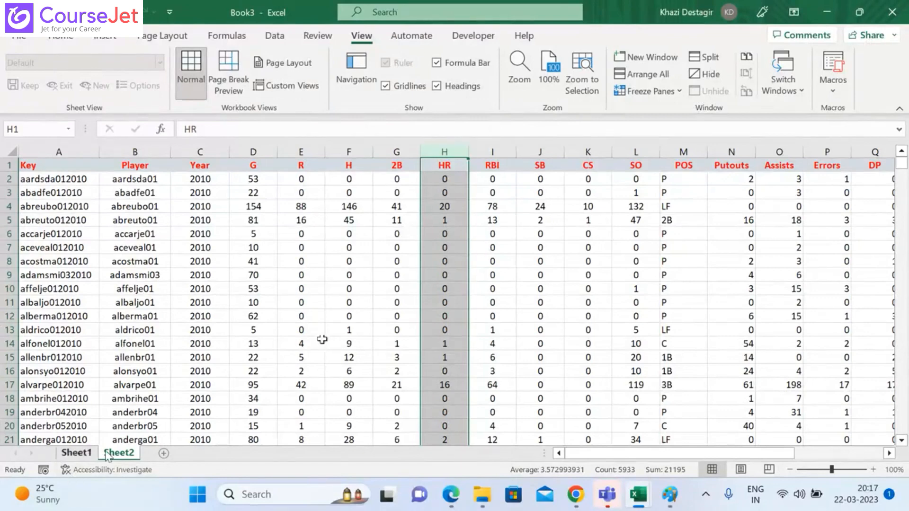
Step: Add a third sheet to Book3 and paste the original Hitting Data from the Section5 lookup workbook into it
{"action": "left_click", "coordinate": [163, 453]}
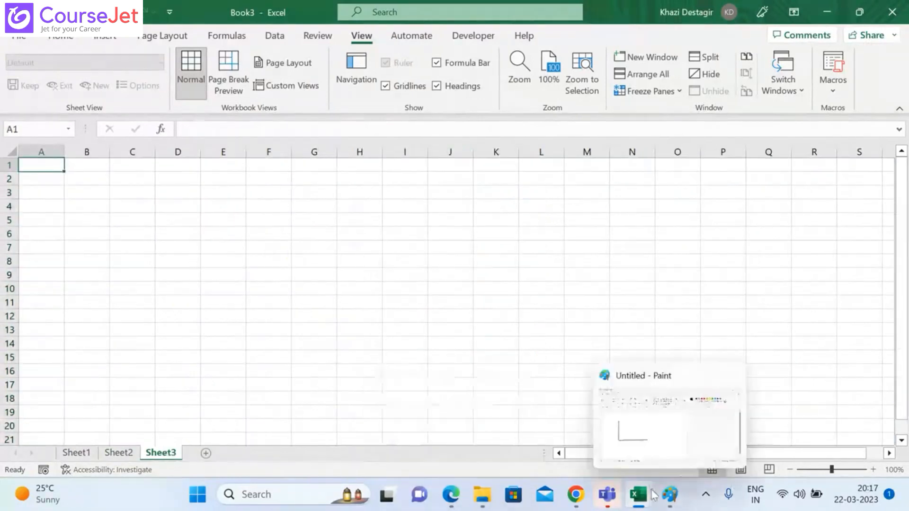
{"action": "mouse_move", "coordinate": [625, 495]}
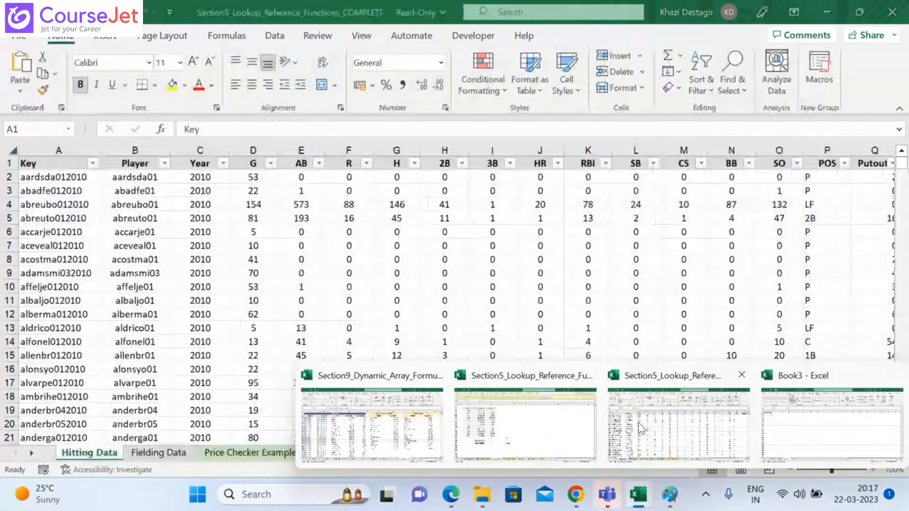
{"action": "left_click", "coordinate": [640, 428]}
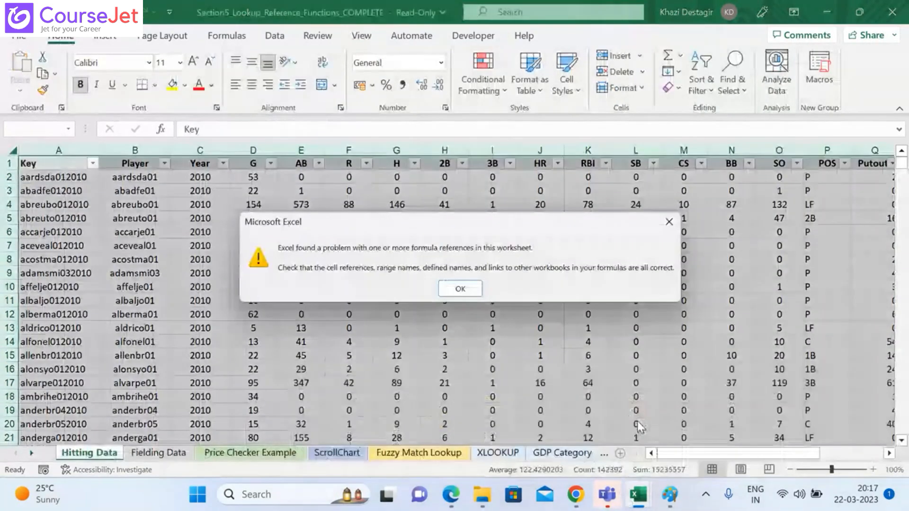
{"action": "left_click", "coordinate": [457, 291]}
{"action": "mouse_move", "coordinate": [646, 496]}
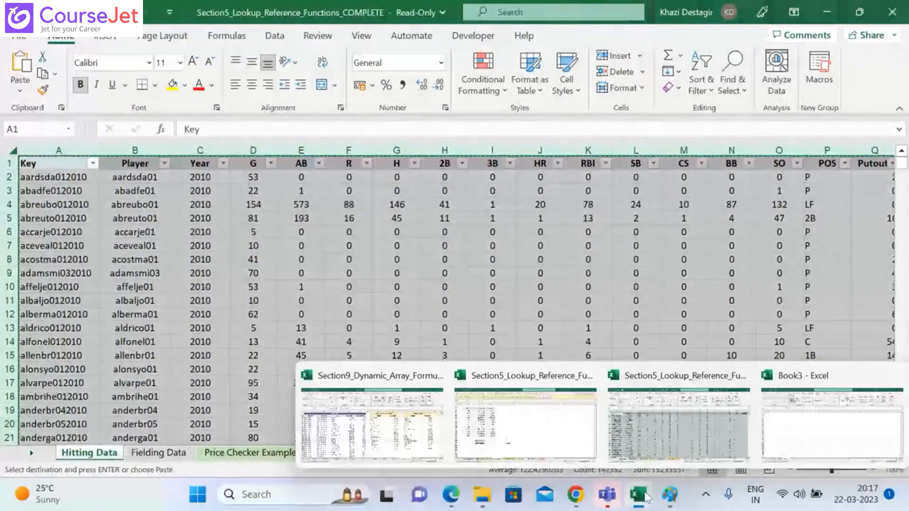
{"action": "mouse_move", "coordinate": [786, 435]}
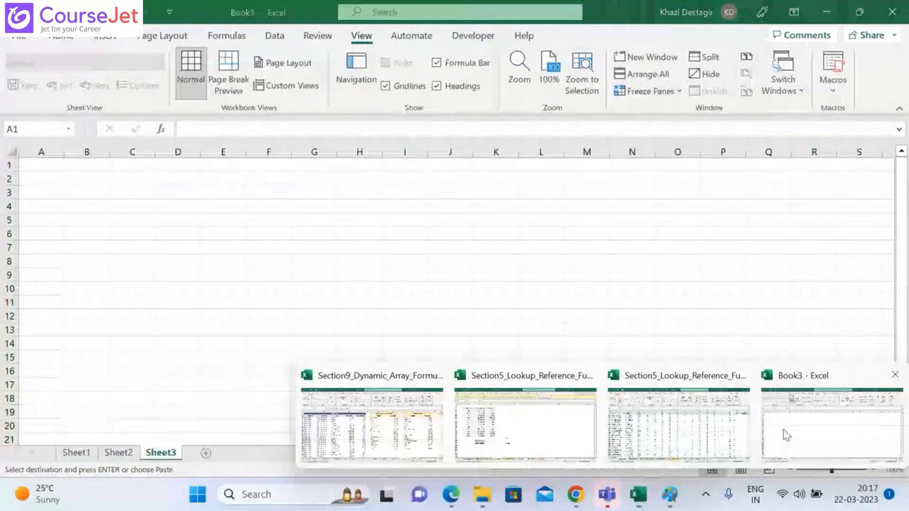
{"action": "left_click", "coordinate": [786, 434]}
{"action": "key", "text": "ctrl+v"}
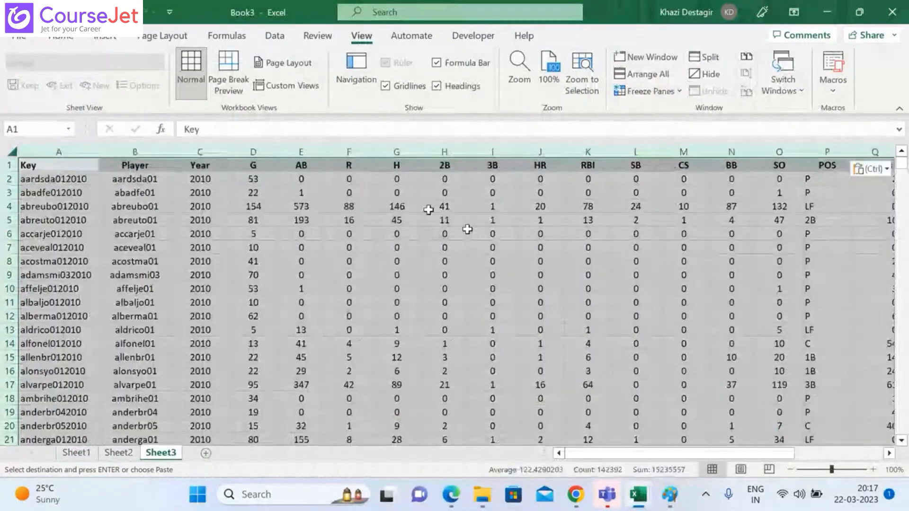
{"action": "left_click", "coordinate": [461, 233]}
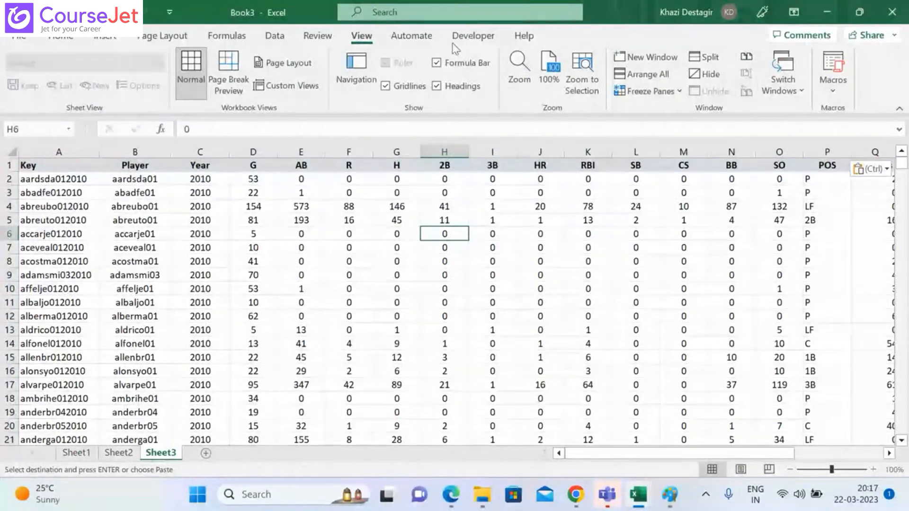
Step: Run macro1 on the hitting data in Sheet3
{"action": "left_click", "coordinate": [837, 96]}
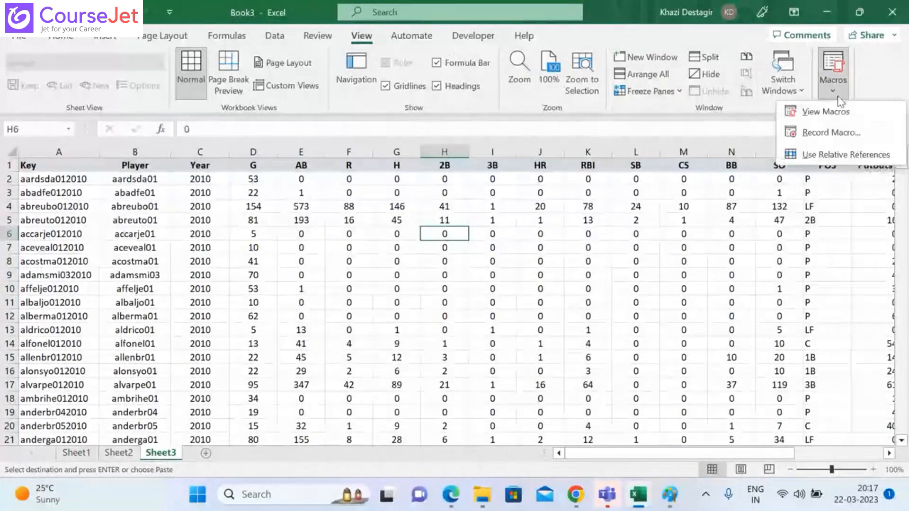
{"action": "left_click", "coordinate": [825, 112]}
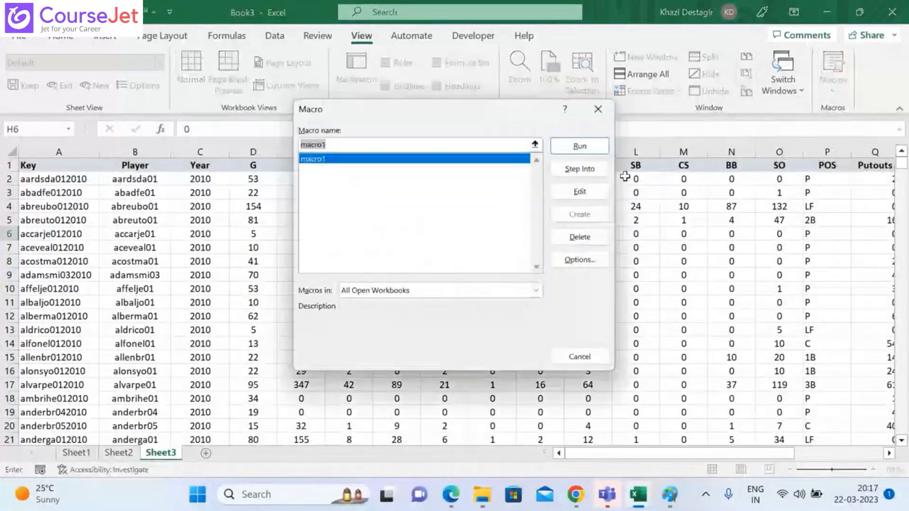
{"action": "left_click", "coordinate": [578, 148]}
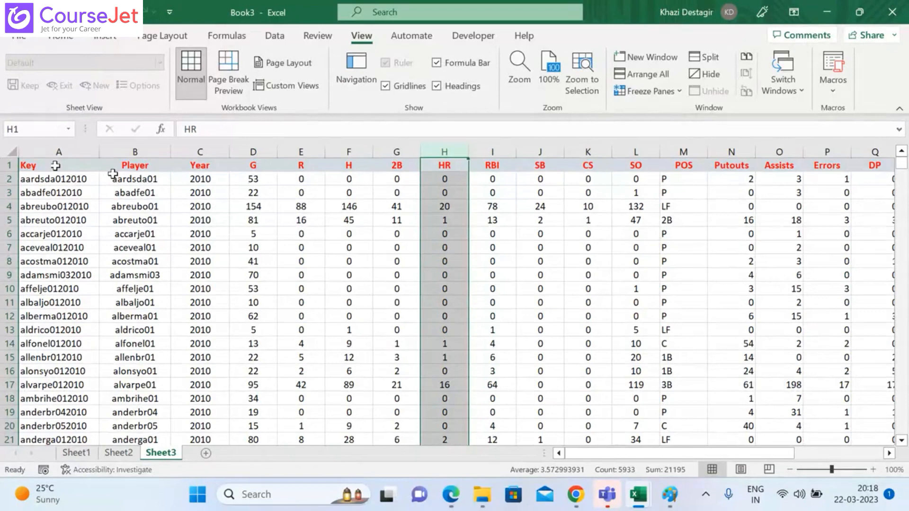
Step: Open the recorded VBA code of macro1, read it through to End Sub, and close its code window
{"action": "left_click", "coordinate": [835, 93]}
{"action": "left_click", "coordinate": [826, 112]}
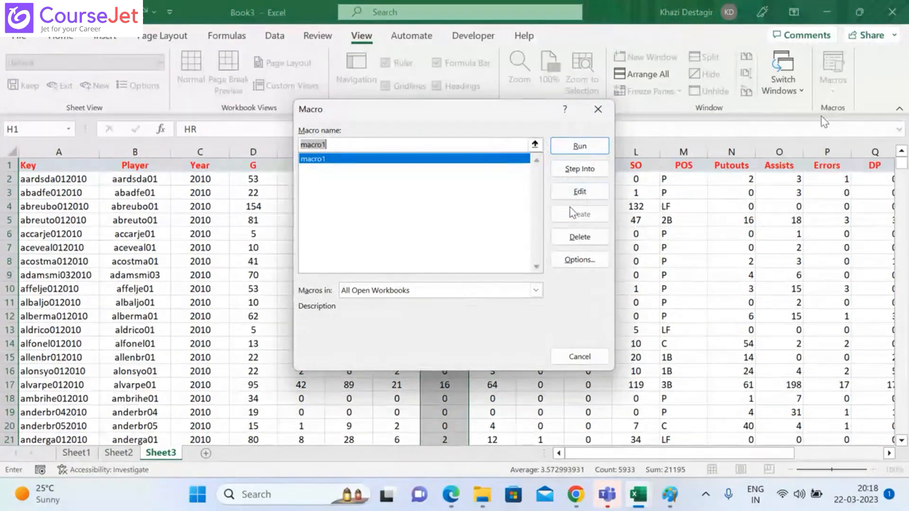
{"action": "left_click", "coordinate": [572, 191]}
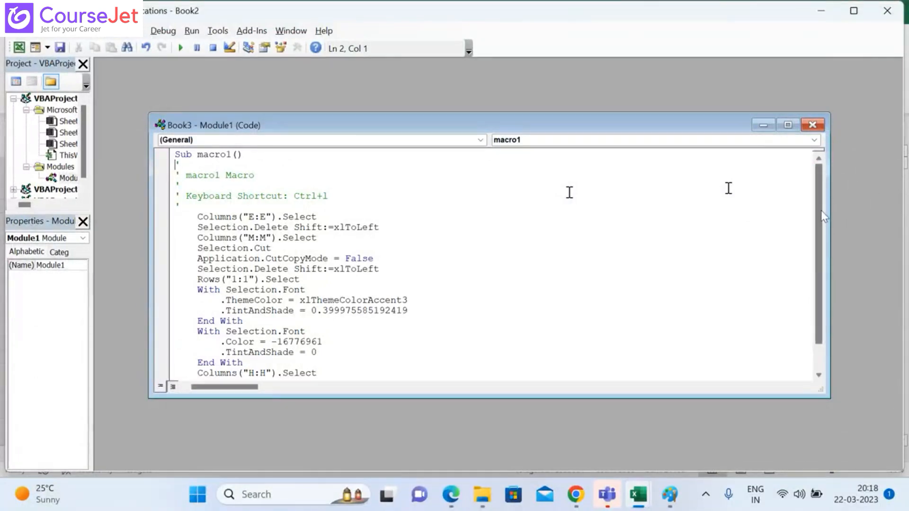
{"action": "scroll", "coordinate": [823, 216], "scroll_direction": "down", "scroll_amount": 1}
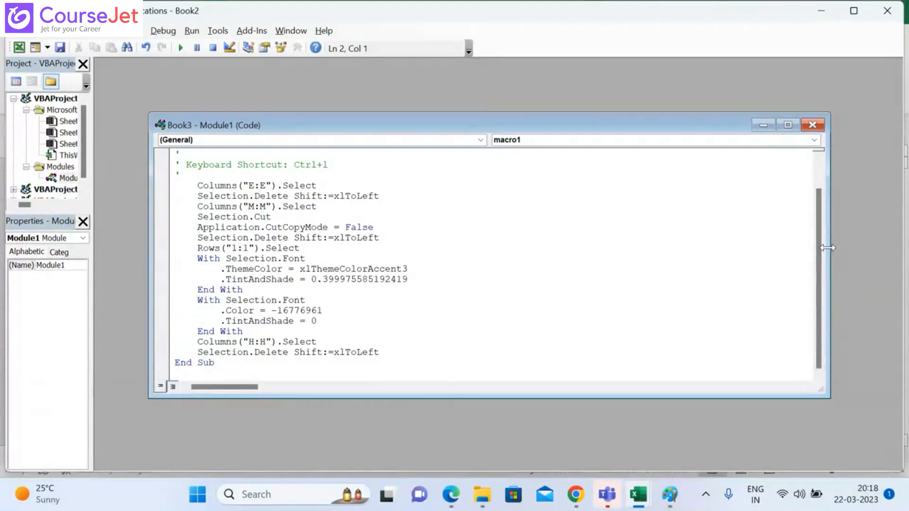
{"action": "left_click", "coordinate": [812, 124]}
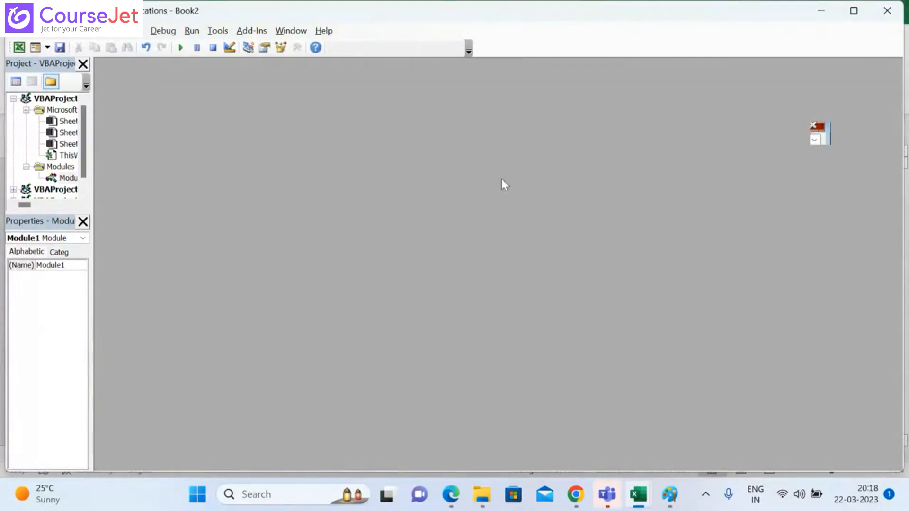
Step: Insert a new module in the Book3 VBA project and start its code with the keyword Sub
{"action": "left_click", "coordinate": [23, 265]}
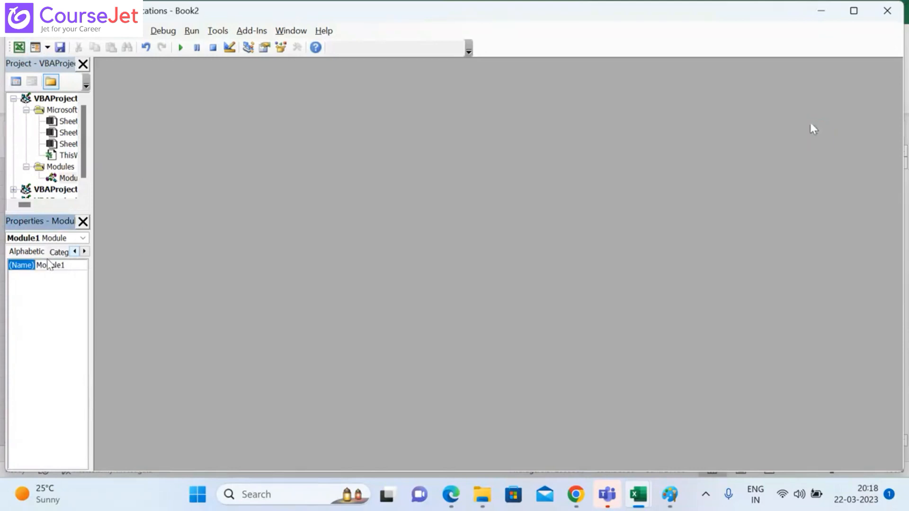
{"action": "left_click", "coordinate": [97, 30]}
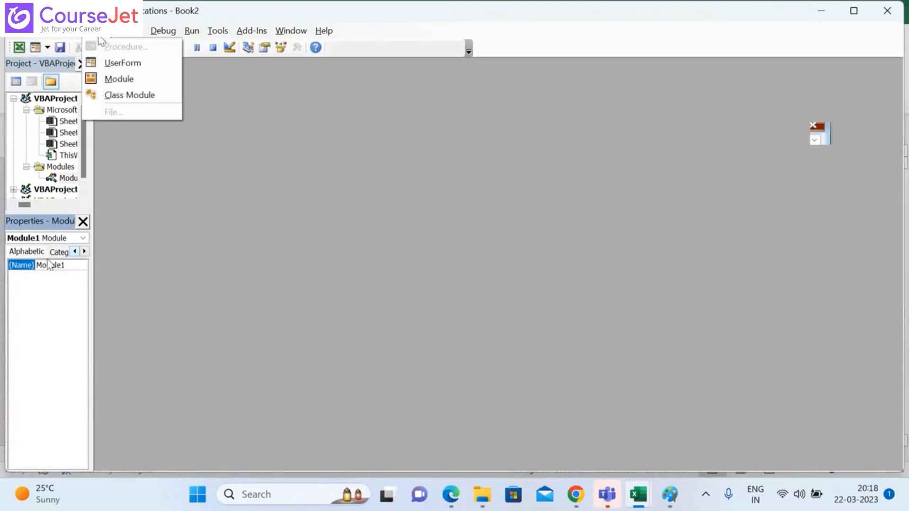
{"action": "left_click", "coordinate": [123, 84]}
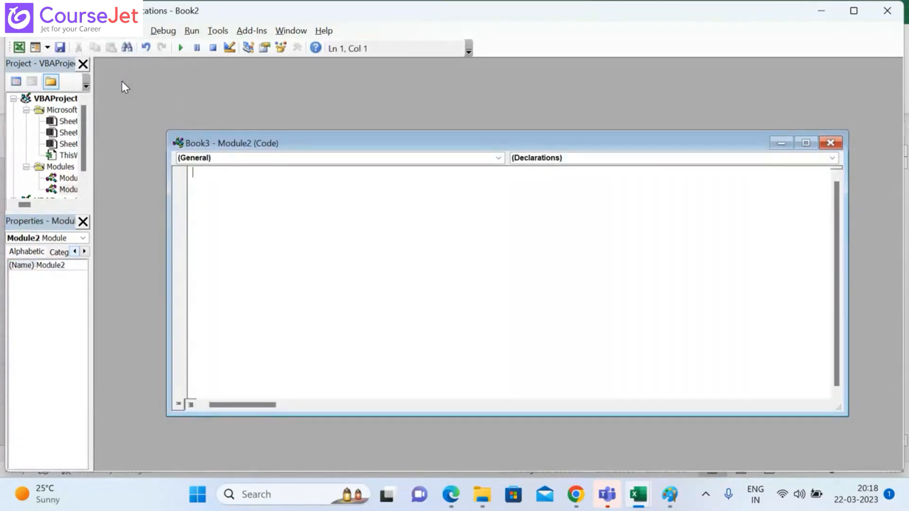
{"action": "type", "text": "Sub"}
{"action": "left_click", "coordinate": [52, 238]}
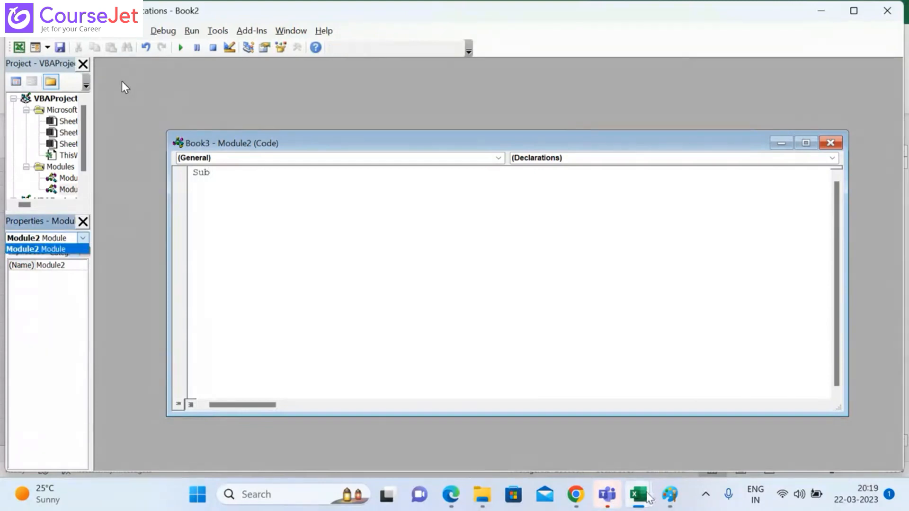
Step: Switch back to the Book3 workbook and reopen the macro1 code to check how its Sub line is written
{"action": "mouse_move", "coordinate": [649, 497]}
{"action": "left_click", "coordinate": [665, 451]}
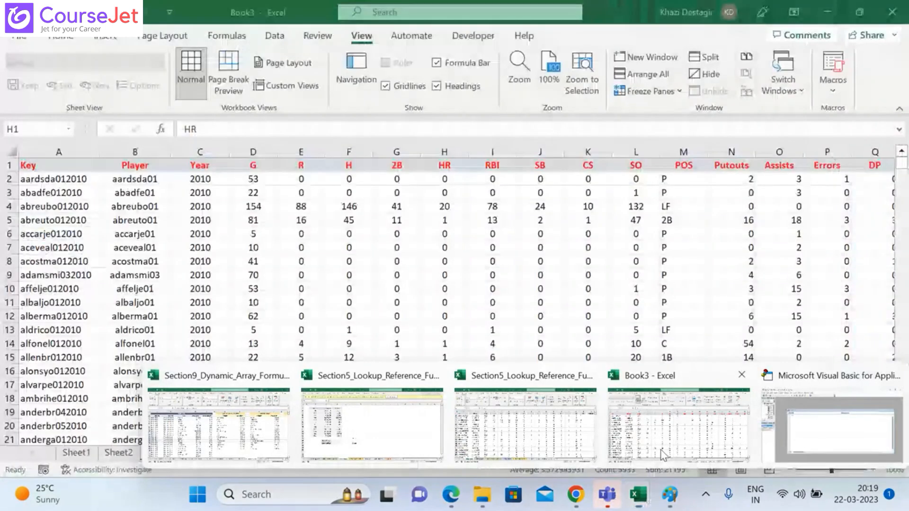
{"action": "left_click", "coordinate": [832, 88]}
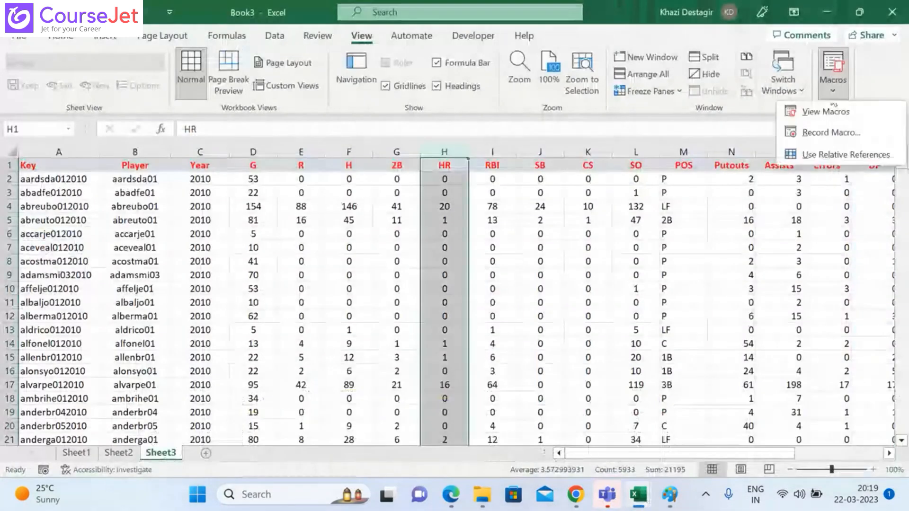
{"action": "left_click", "coordinate": [825, 109]}
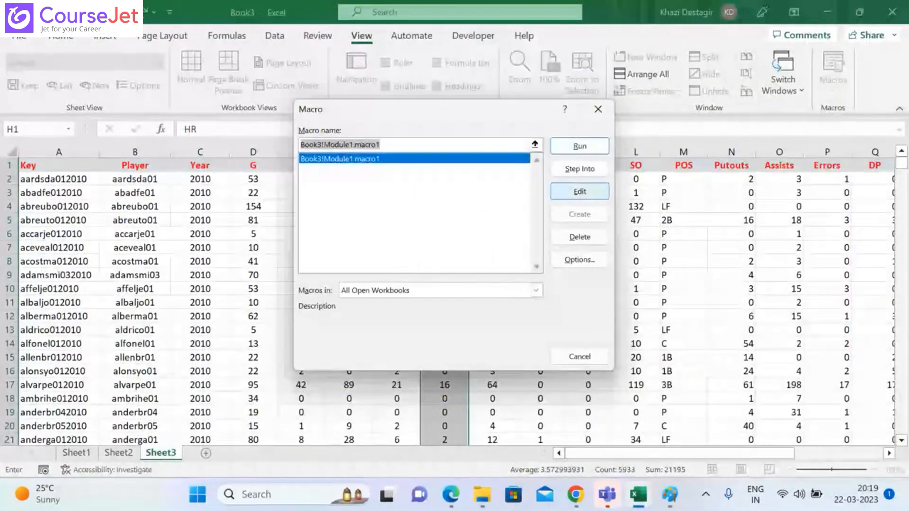
{"action": "left_click", "coordinate": [571, 193]}
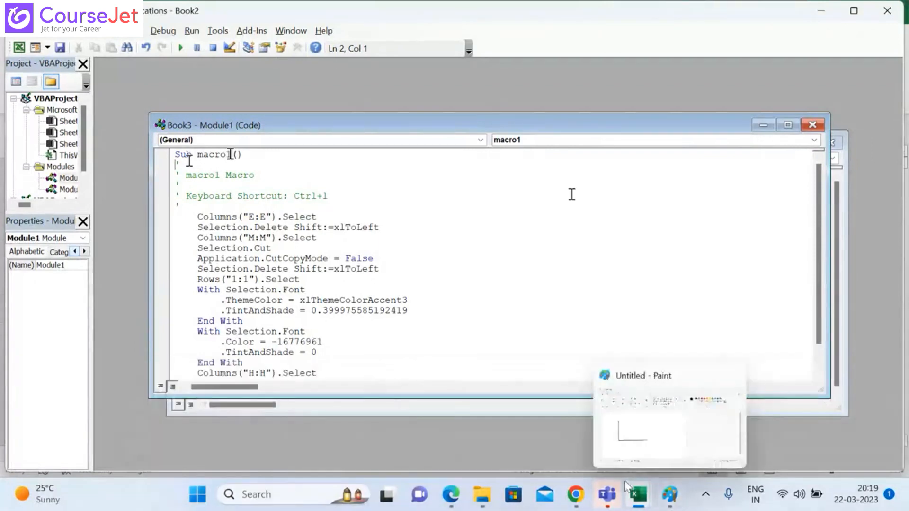
Step: Return to the Module2 code, complete the Sub line as first_macro, and leave blank lines before End Sub
{"action": "mouse_move", "coordinate": [625, 481]}
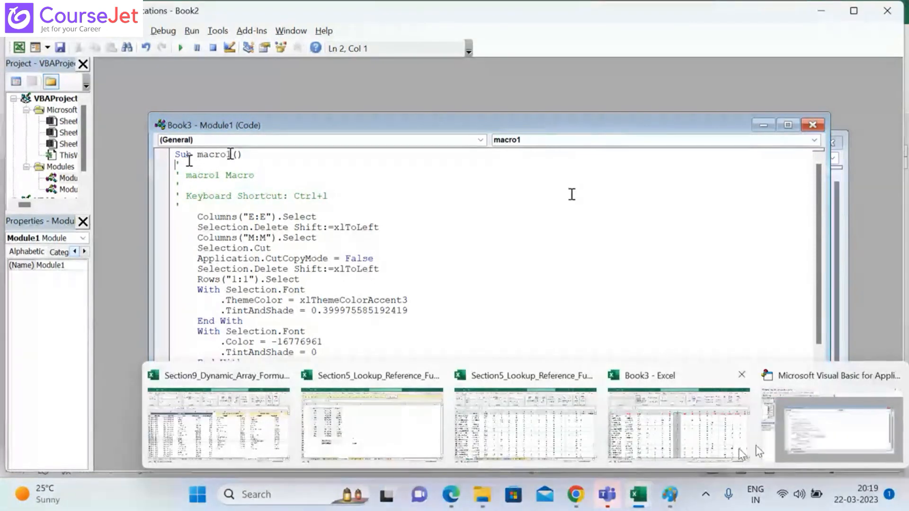
{"action": "left_click", "coordinate": [842, 277]}
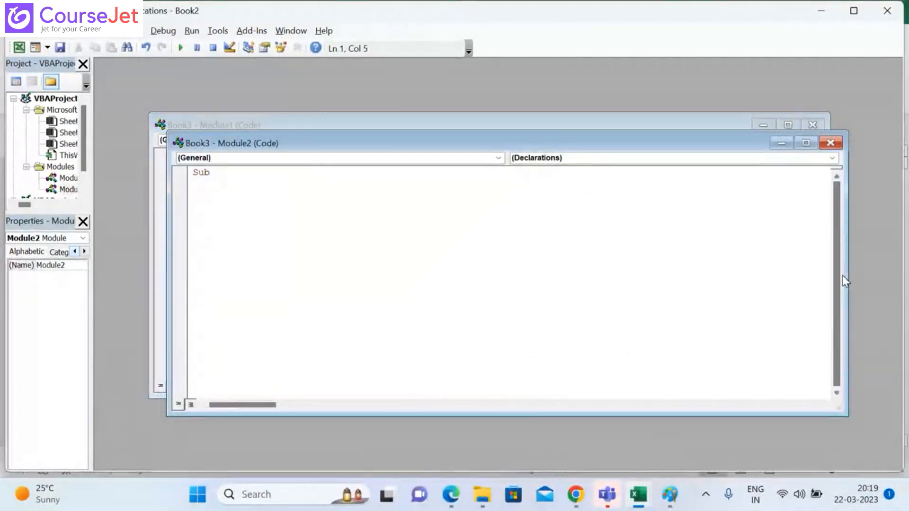
{"action": "type", "text": "first"}
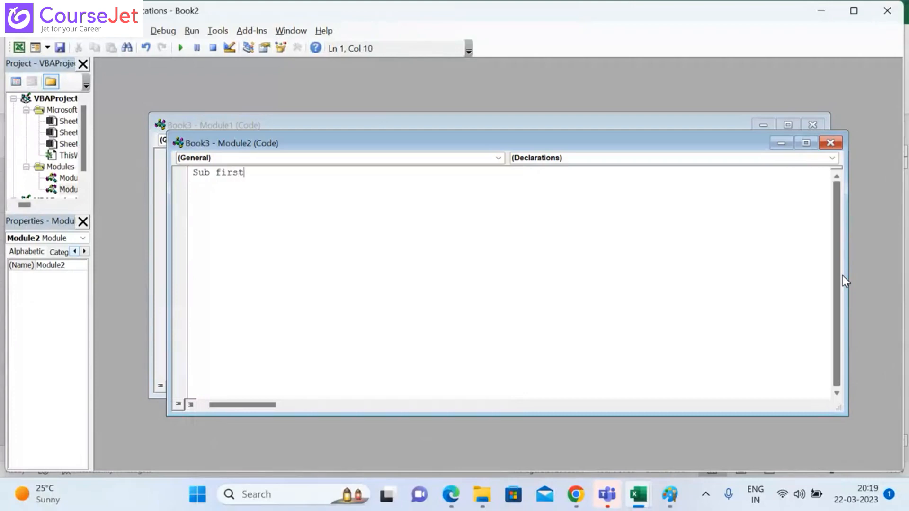
{"action": "type", "text": "_macro"}
{"action": "key", "text": "Return"}
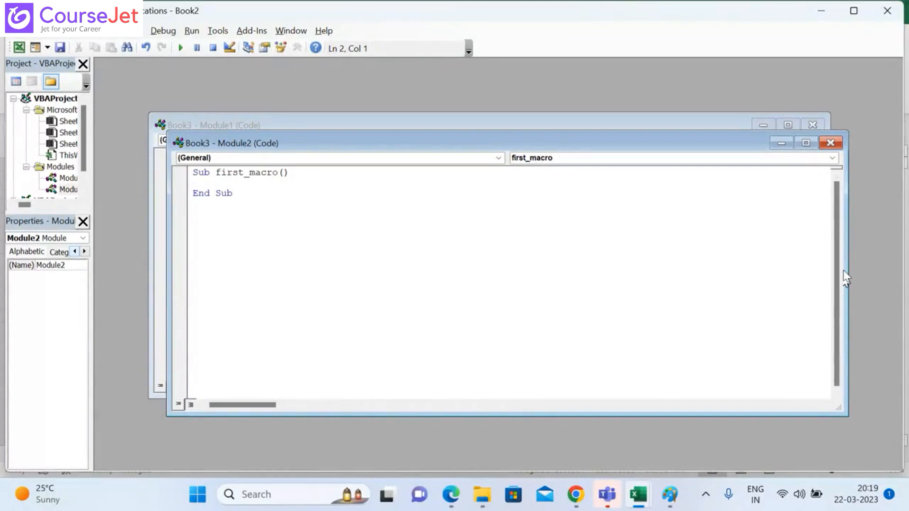
{"action": "key", "text": "BackSpace"}
{"action": "key", "text": "Return"}
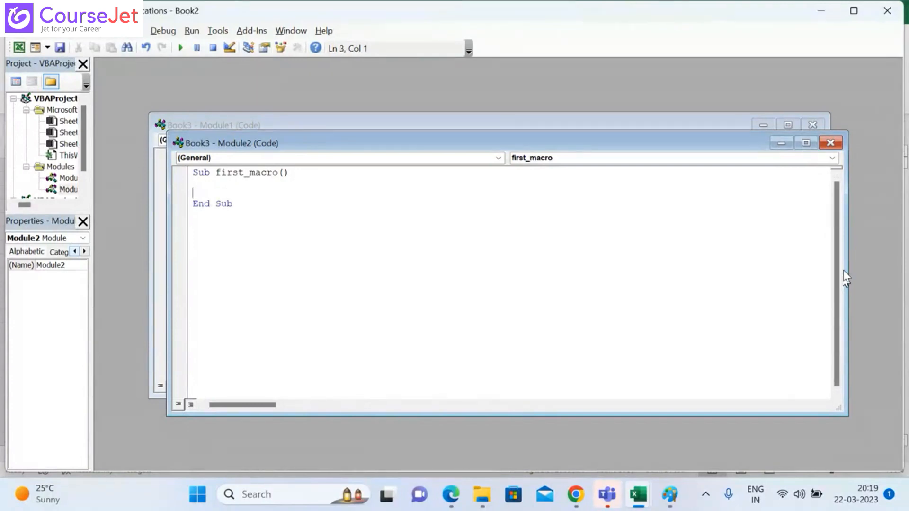
{"action": "key", "text": "Up"}
{"action": "key", "text": "Return"}
Step: Write the line mgsbox "hello, very good morning have a nice day" inside the first_macro procedure
{"action": "type", "text": "mg"}
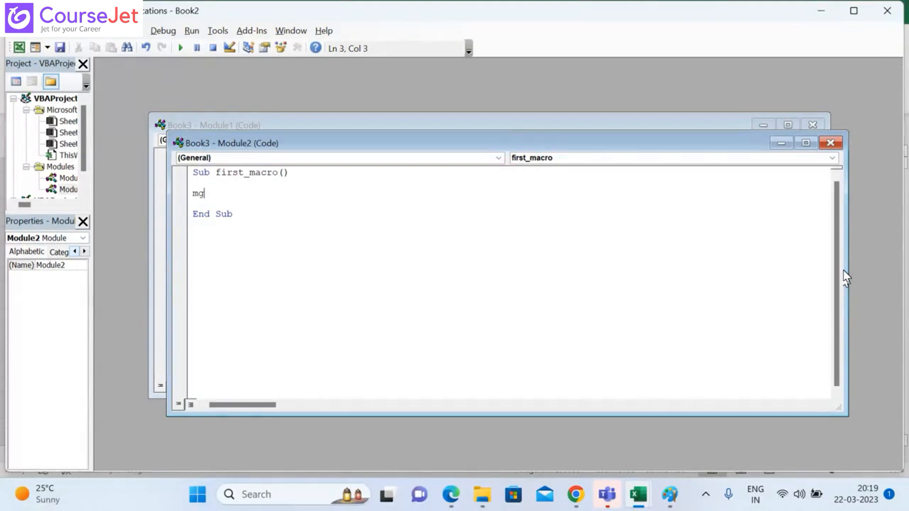
{"action": "type", "text": "sbox \"hello,"}
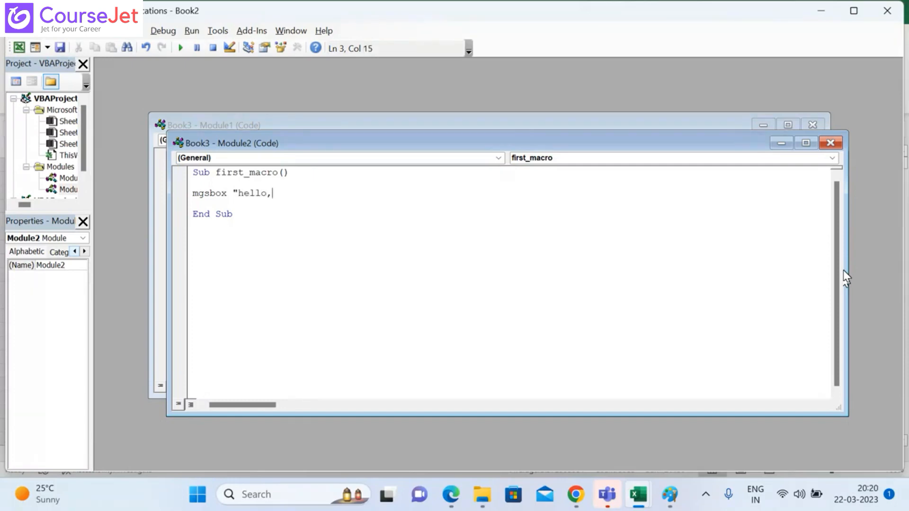
{"action": "type", "text": "ry good morning"}
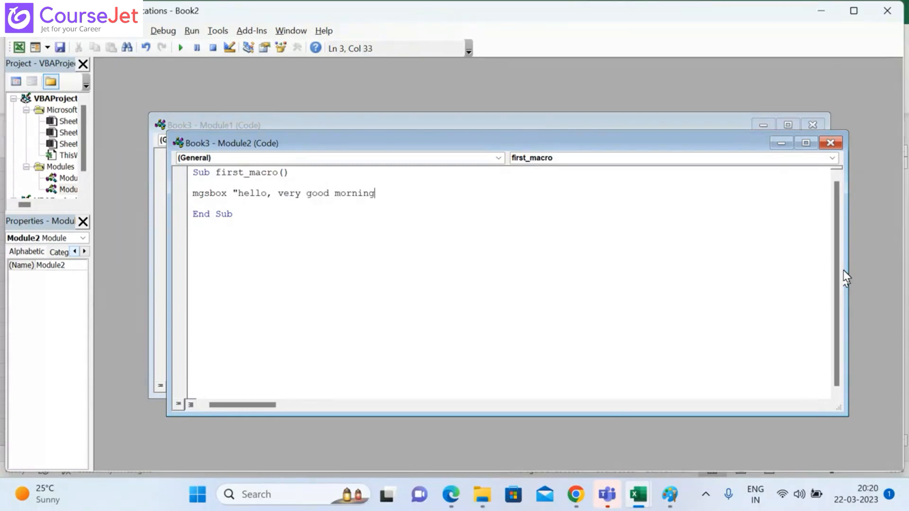
{"action": "type", "text": " have a nice day"}
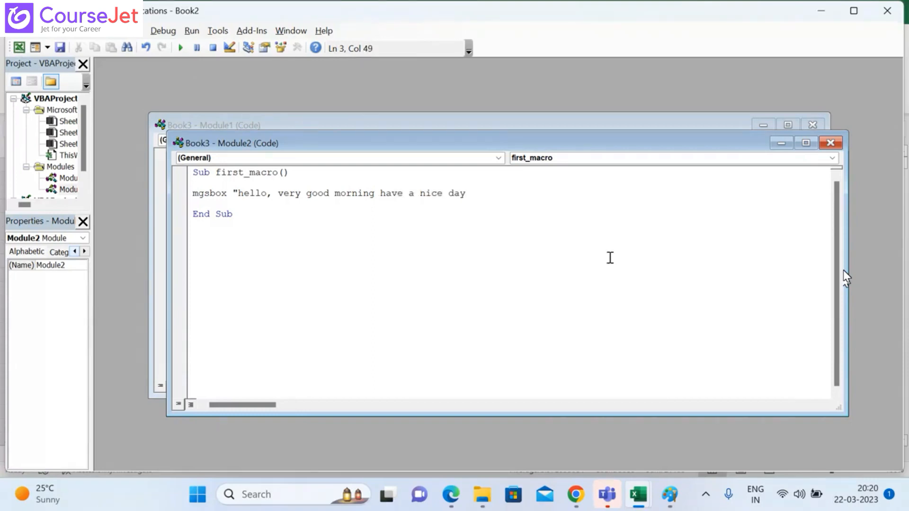
{"action": "type", "text": "\""}
{"action": "left_click", "coordinate": [16, 31]}
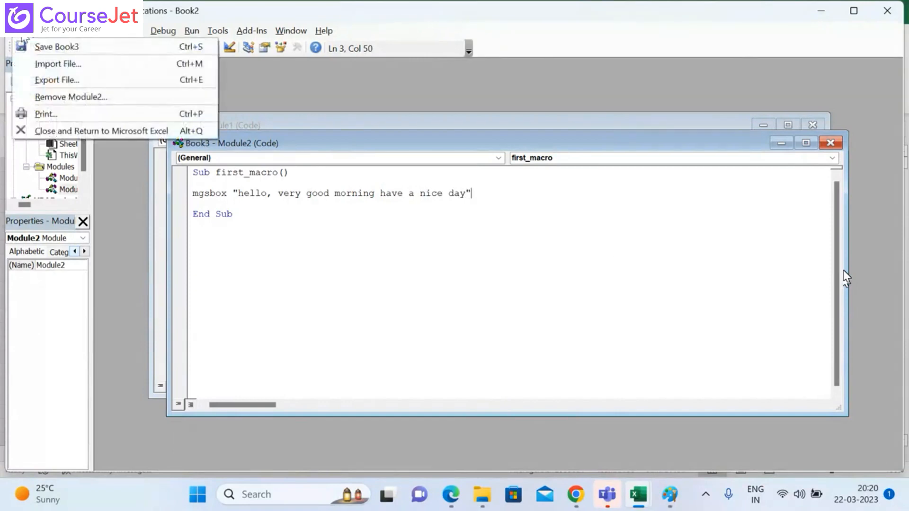
{"action": "left_click", "coordinate": [44, 47]}
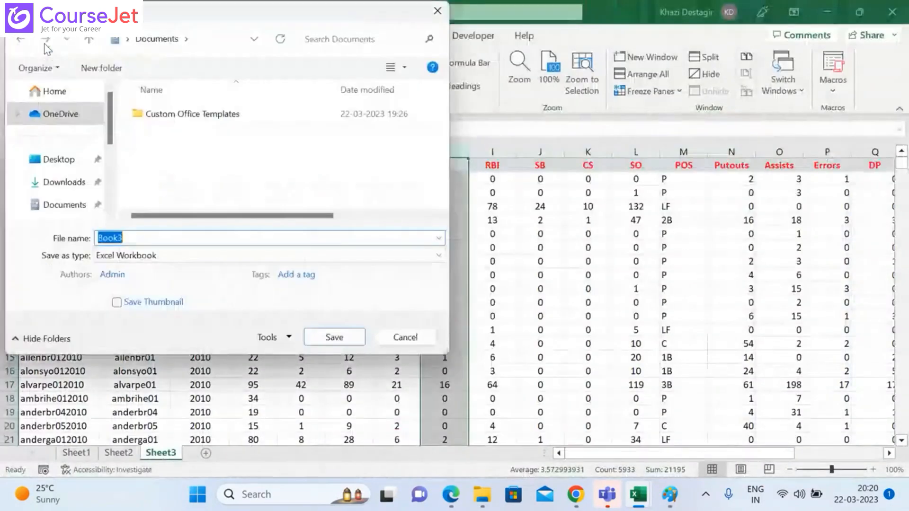
{"action": "left_click", "coordinate": [437, 10]}
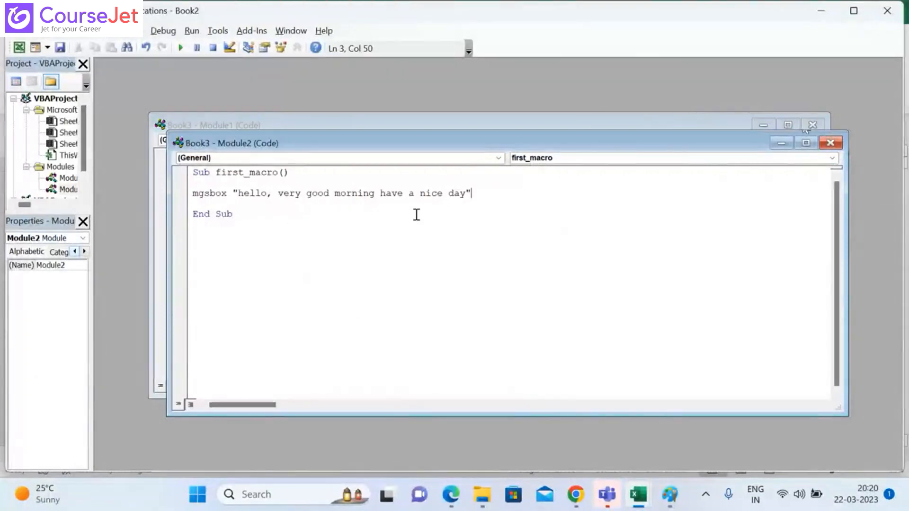
Step: Switch to the Book3 workbook and try to run first_macro from its macro list
{"action": "mouse_move", "coordinate": [638, 494]}
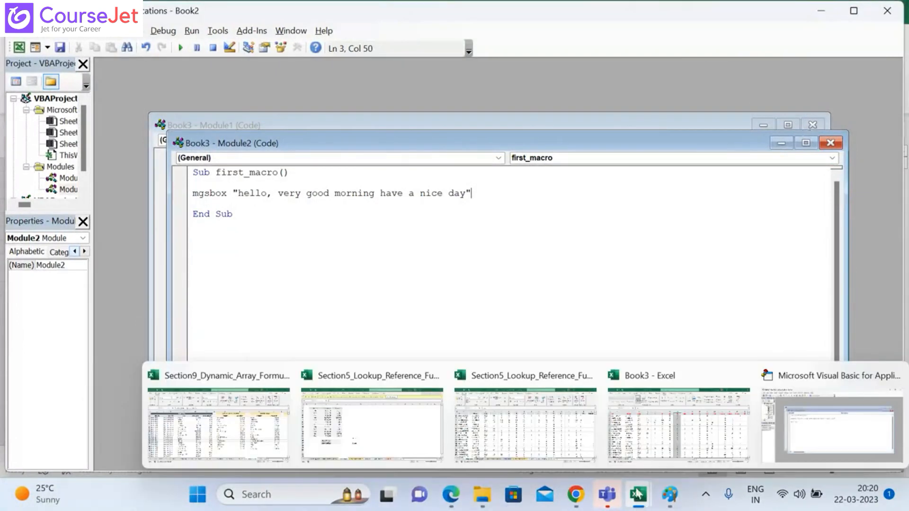
{"action": "left_click", "coordinate": [657, 440]}
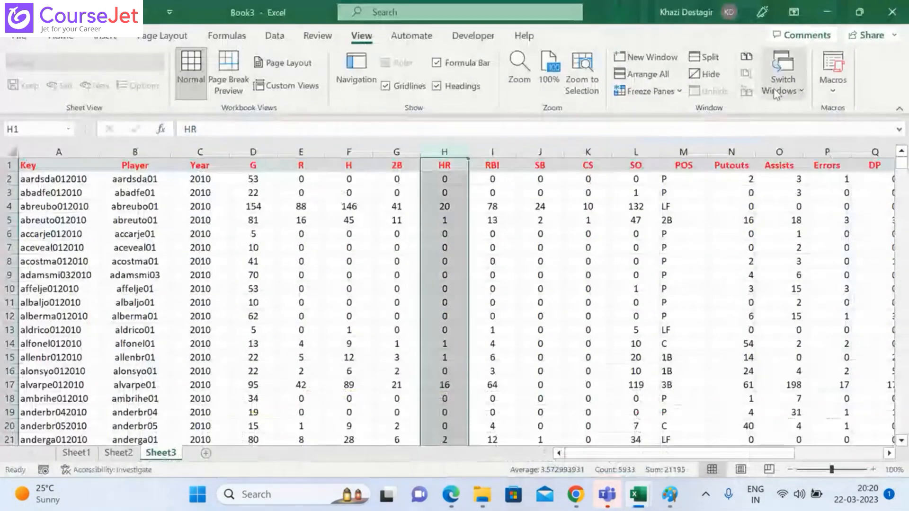
{"action": "left_click", "coordinate": [831, 90]}
{"action": "left_click", "coordinate": [839, 113]}
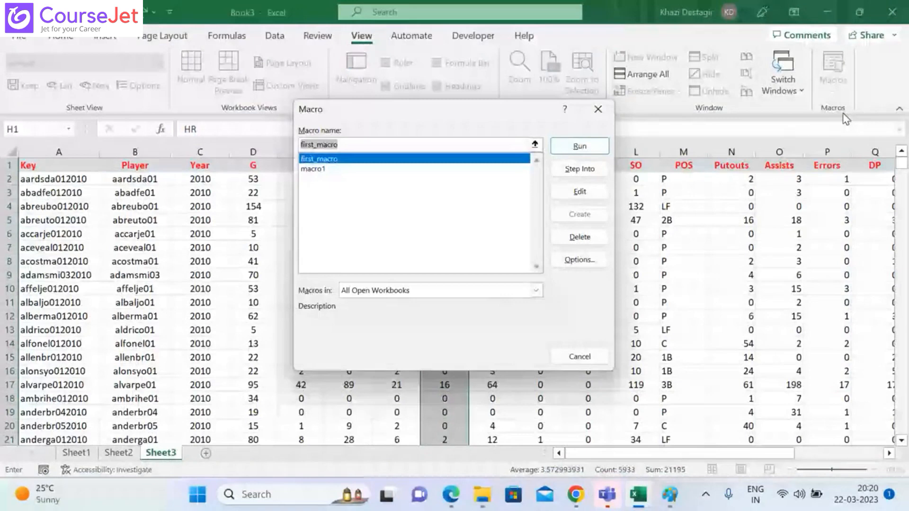
{"action": "left_click", "coordinate": [579, 146]}
{"action": "left_click", "coordinate": [464, 304]}
{"action": "mouse_move", "coordinate": [638, 494]}
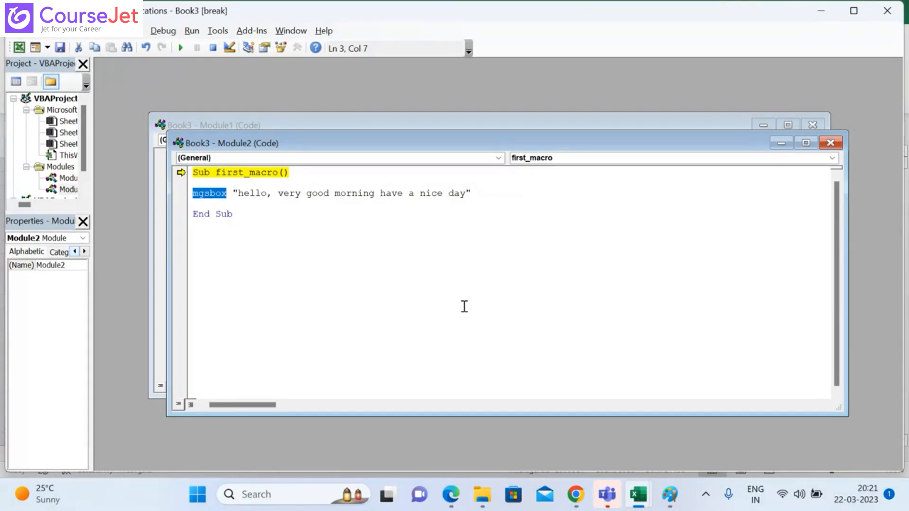
Step: Correct the misspelled keyword mgsbox to msgbox in the first_macro code
{"action": "left_click", "coordinate": [206, 195]}
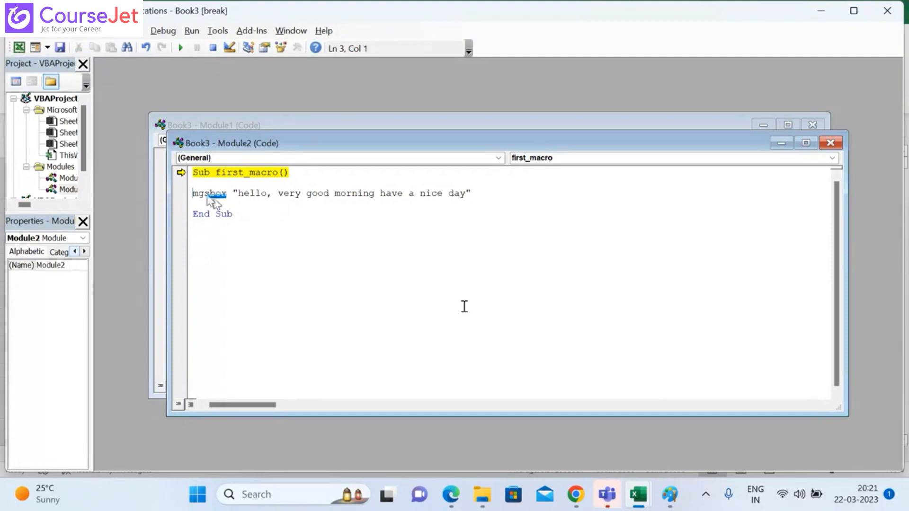
{"action": "key", "text": "BackSpace"}
{"action": "key", "text": "BackSpace"}
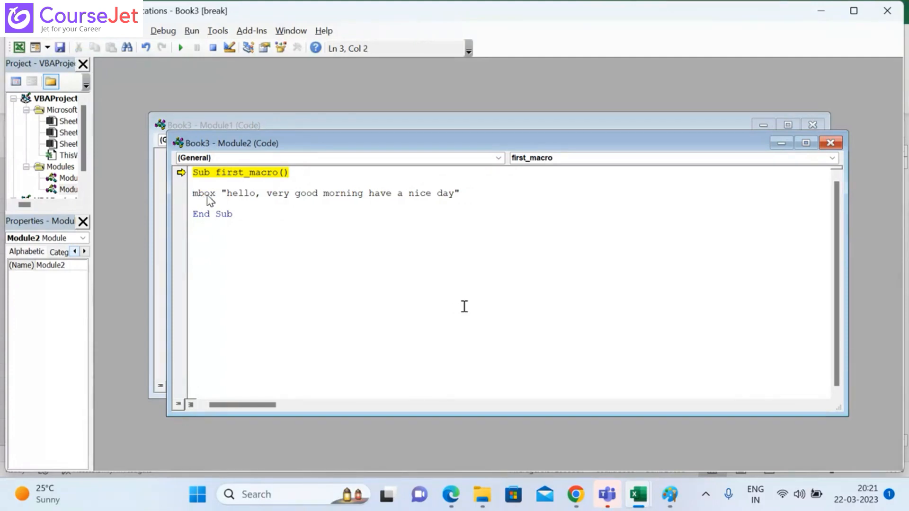
{"action": "type", "text": "sg"}
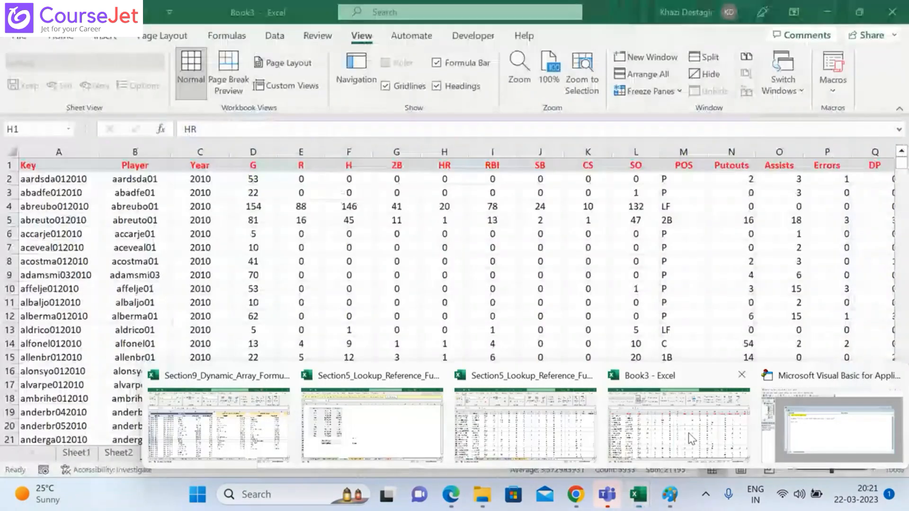
Step: Go back to the Book3 workbook and try to run the corrected first_macro from the macro list
{"action": "left_click", "coordinate": [688, 432]}
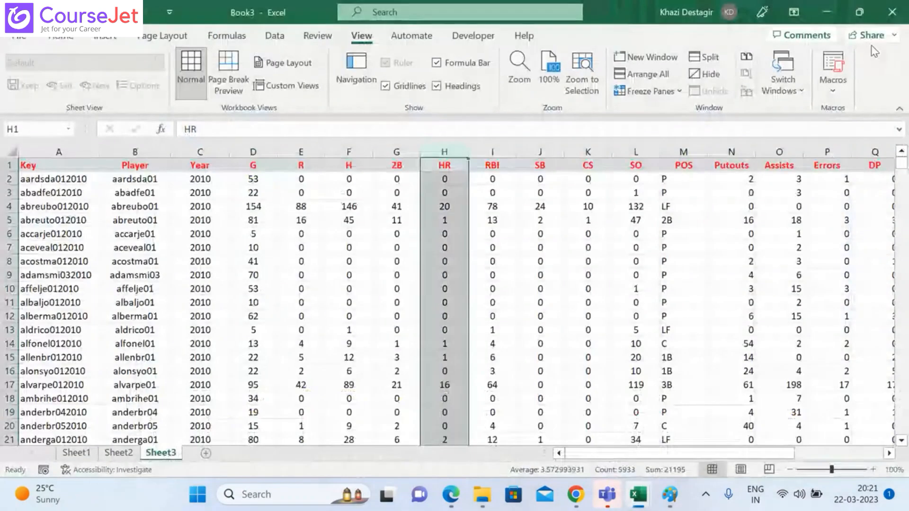
{"action": "left_click", "coordinate": [834, 90]}
{"action": "left_click", "coordinate": [825, 117]}
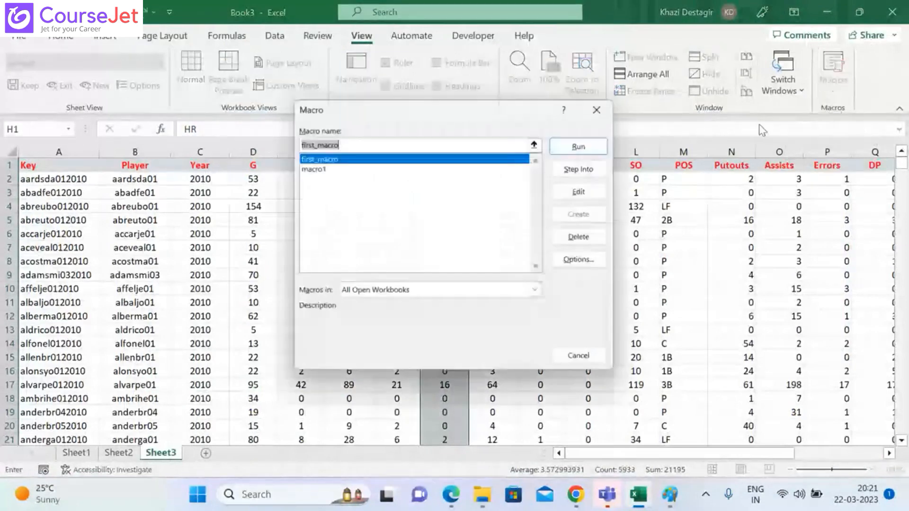
{"action": "left_click", "coordinate": [566, 149]}
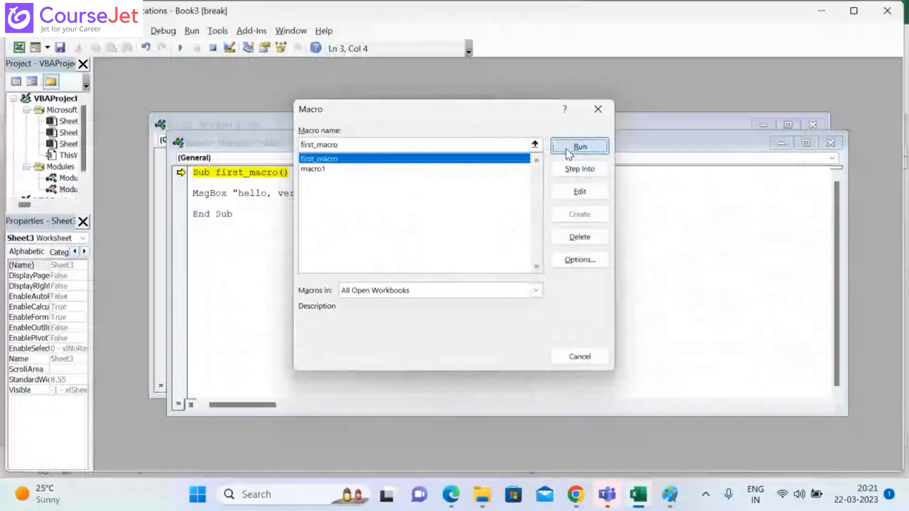
{"action": "left_click", "coordinate": [568, 149]}
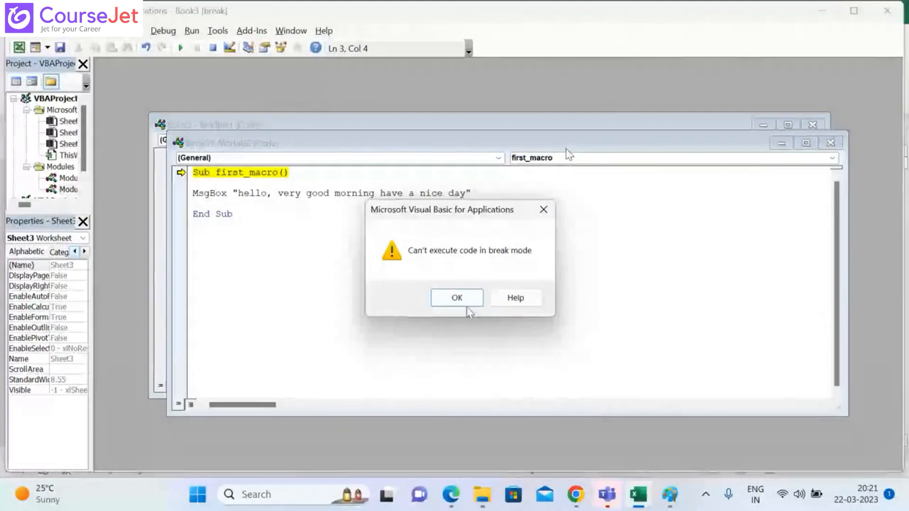
{"action": "left_click", "coordinate": [466, 303]}
Step: Return to the Module2 code, undo the last keyword edit, and rewrite the keyword as msgbox
{"action": "mouse_move", "coordinate": [641, 479]}
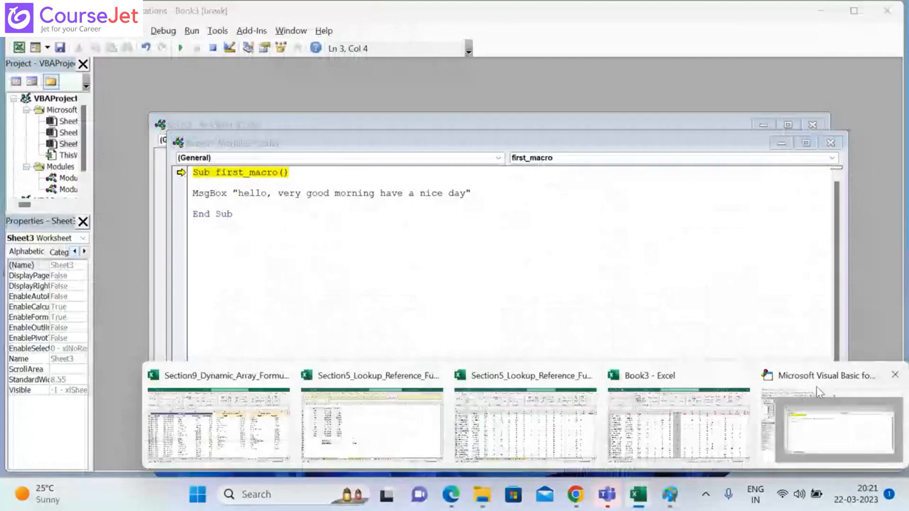
{"action": "left_click", "coordinate": [816, 388]}
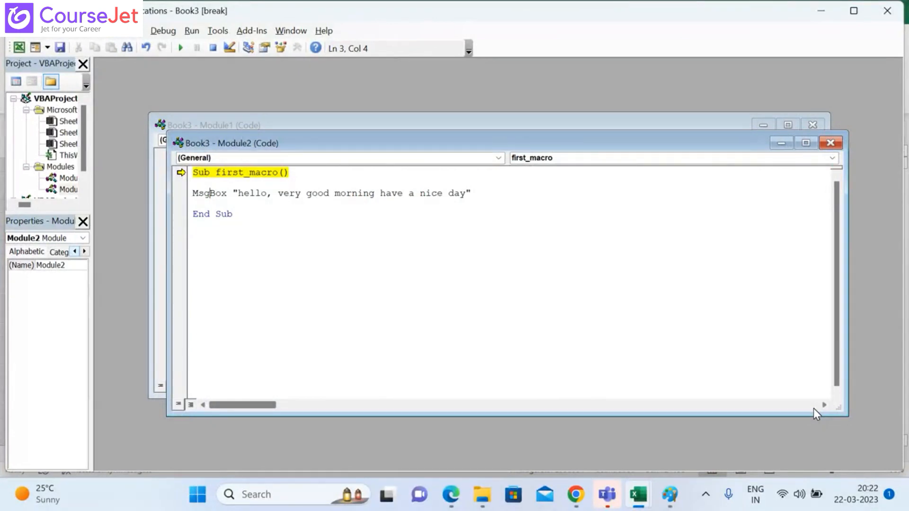
{"action": "left_click", "coordinate": [813, 406]}
{"action": "key", "text": "ctrl+z"}
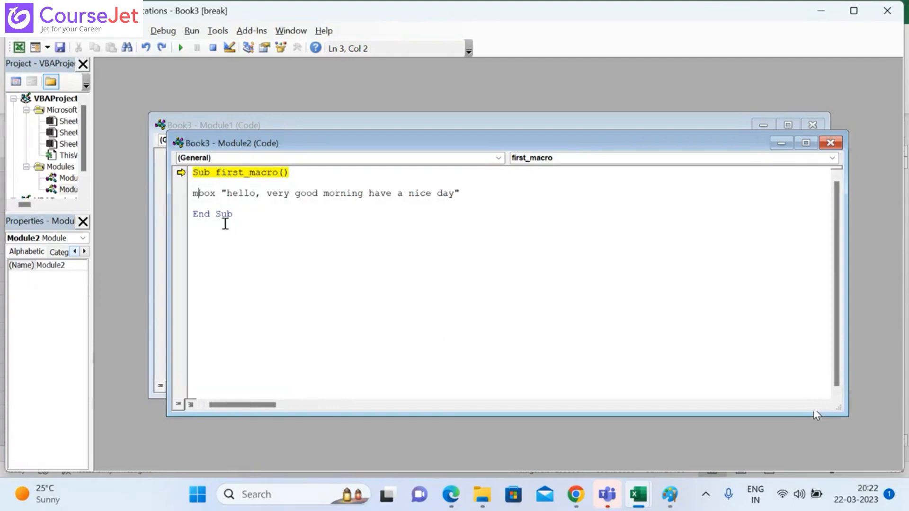
{"action": "left_click", "coordinate": [218, 195]}
{"action": "key", "text": "BackSpace"}
{"action": "key", "text": "BackSpace"}
{"action": "key", "text": "BackSpace"}
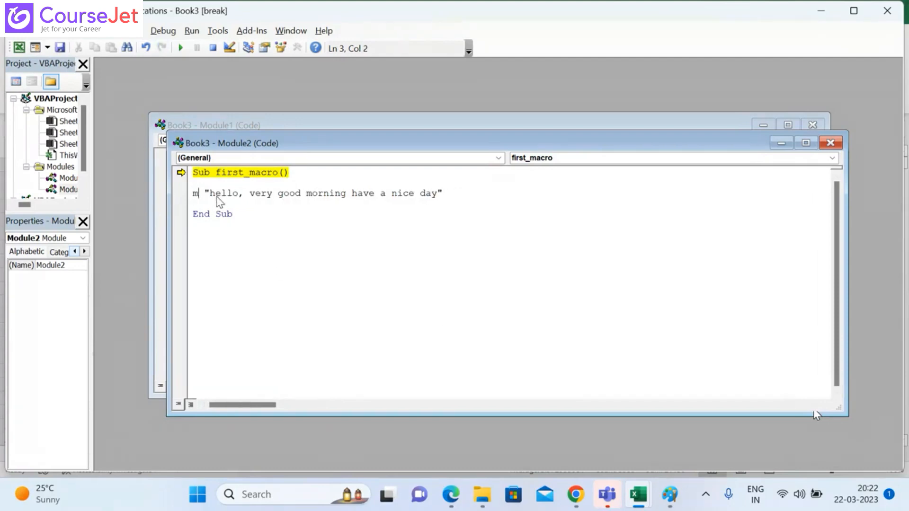
{"action": "type", "text": "sgbox"}
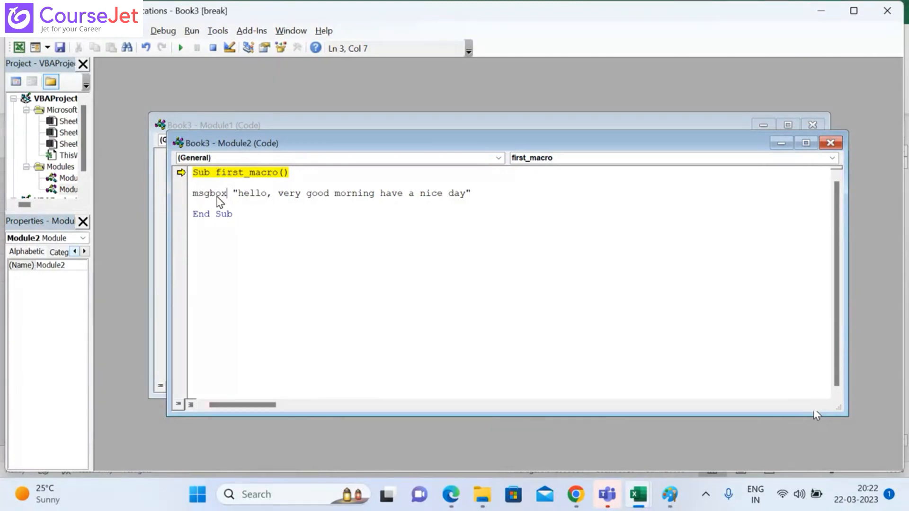
Step: Continue running first_macro from the code editor and dismiss its greeting message box
{"action": "left_click", "coordinate": [182, 48]}
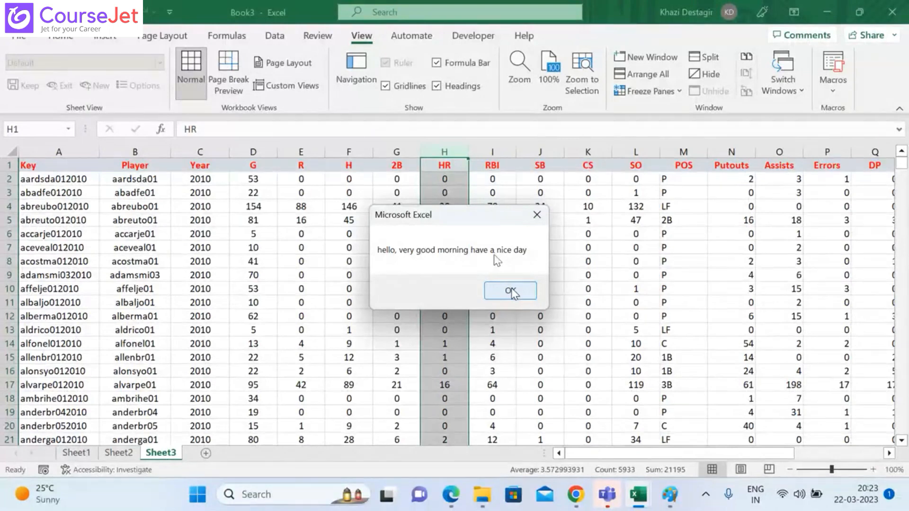
{"action": "left_click", "coordinate": [510, 291]}
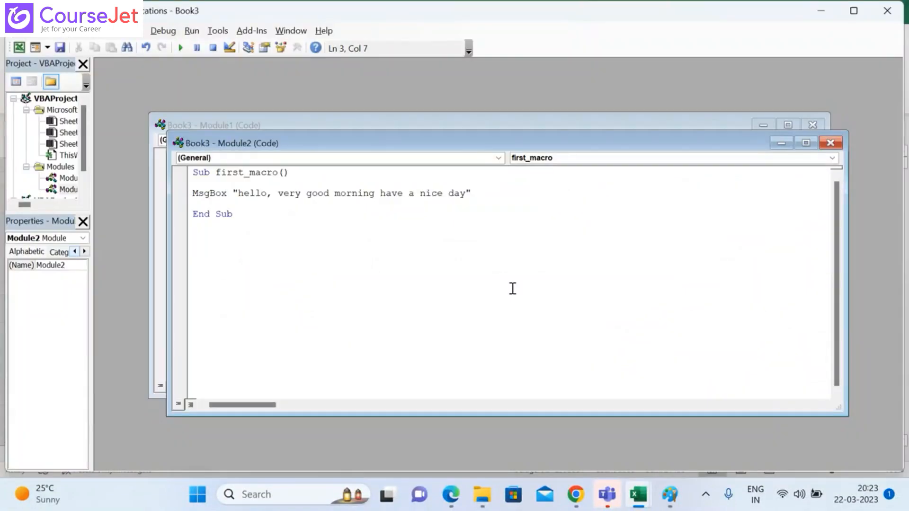